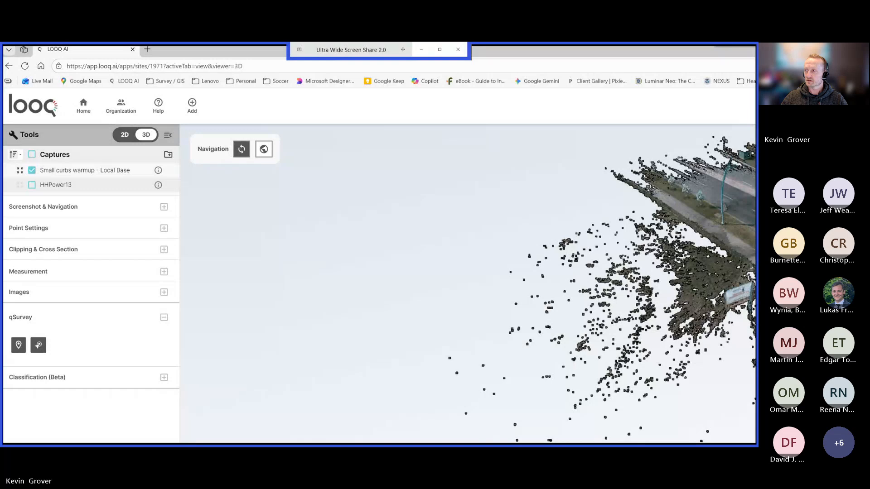
Examine the Small curbs warmup - Local Base point cloud of the intersection in 3D from several angles.
key("super+Down")
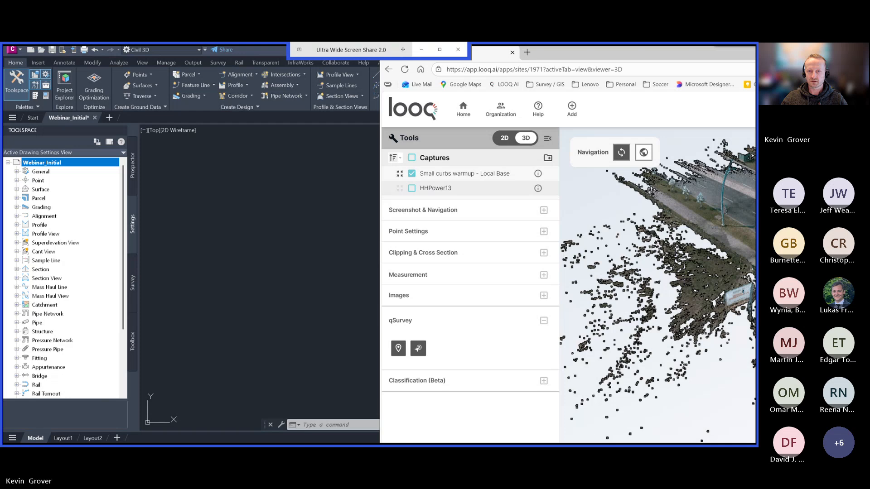
key("super+Up")
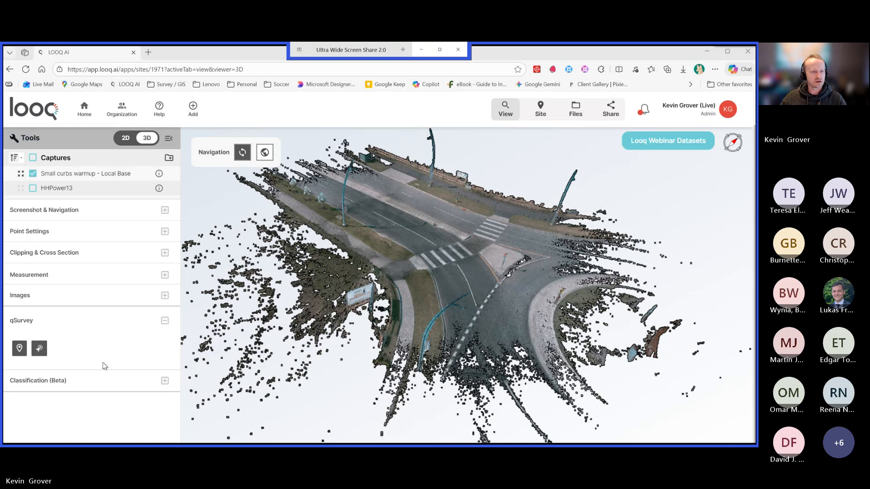
left_click_drag(396, 316, 386, 291)
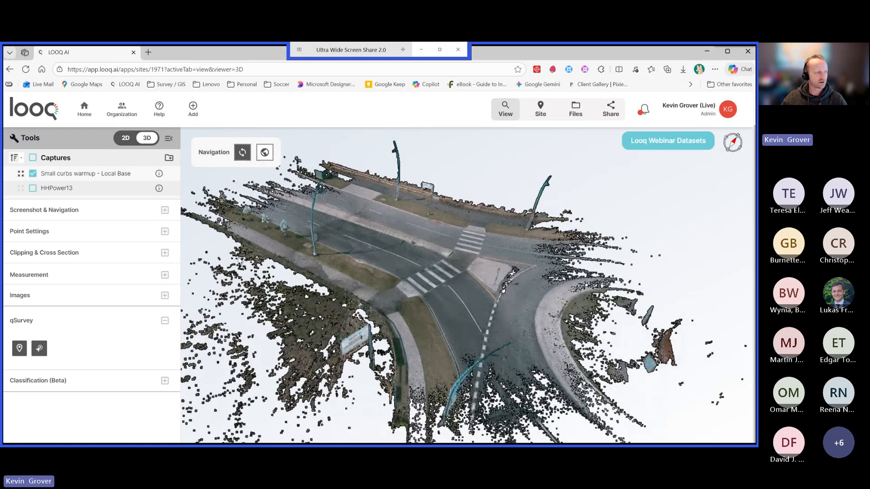
left_click_drag(401, 316, 455, 291)
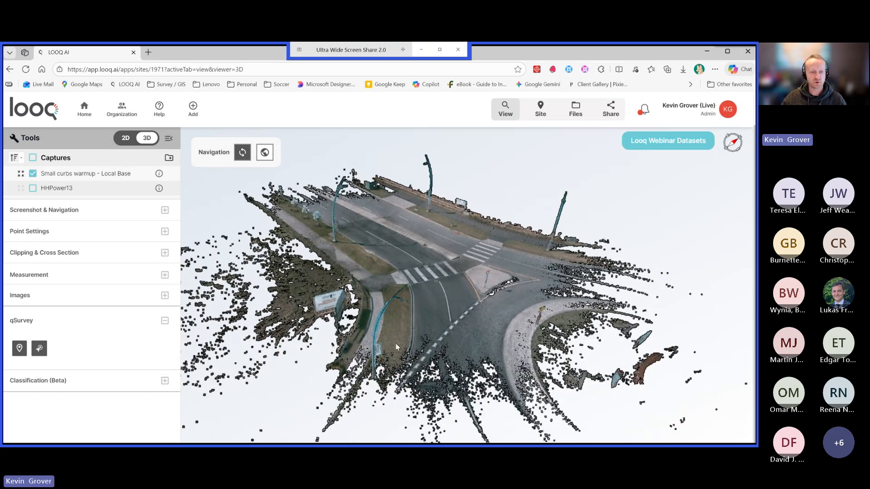
left_click_drag(482, 312, 364, 286)
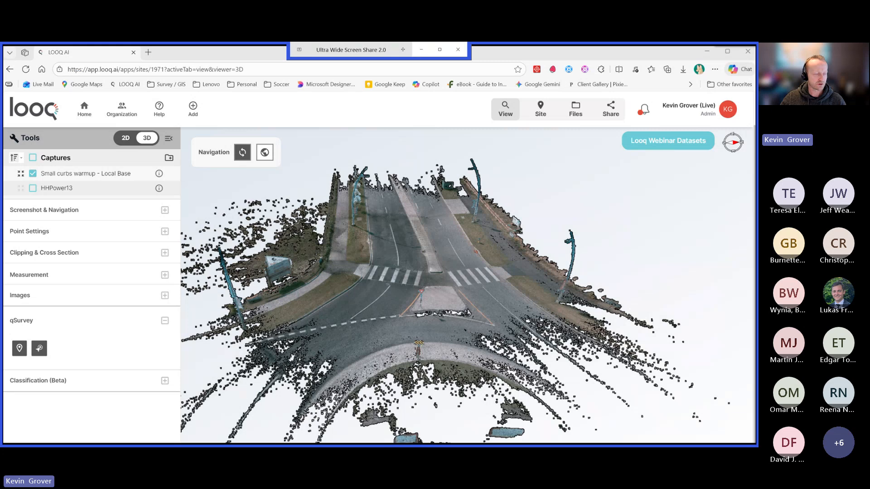
left_click(407, 295)
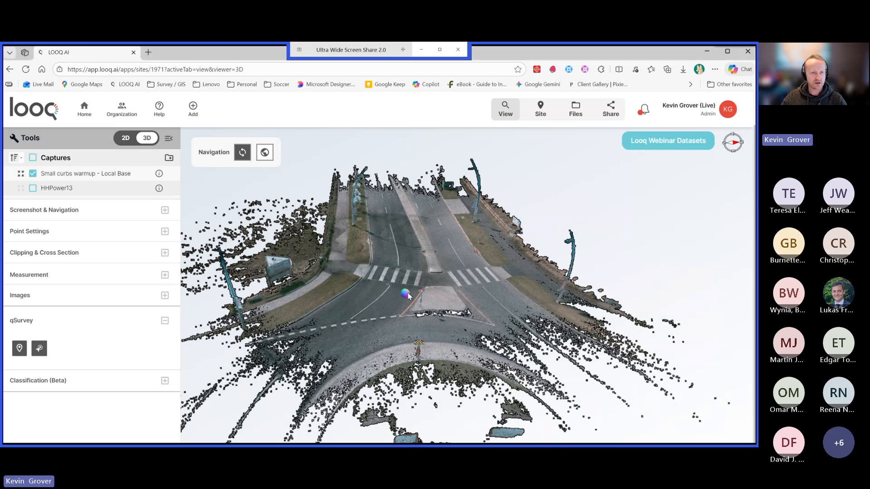
left_click_drag(408, 296, 434, 288)
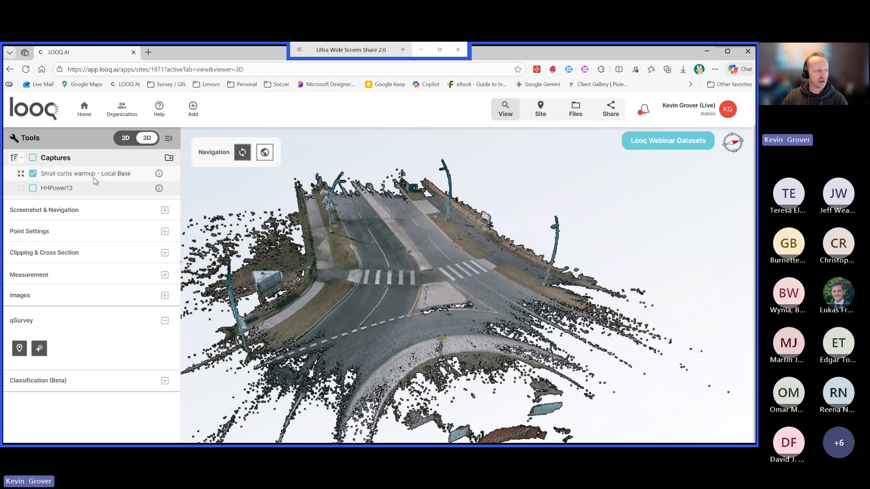
Review the site's datum, projection and epoch settings, and return to the 3D view.
left_click(539, 112)
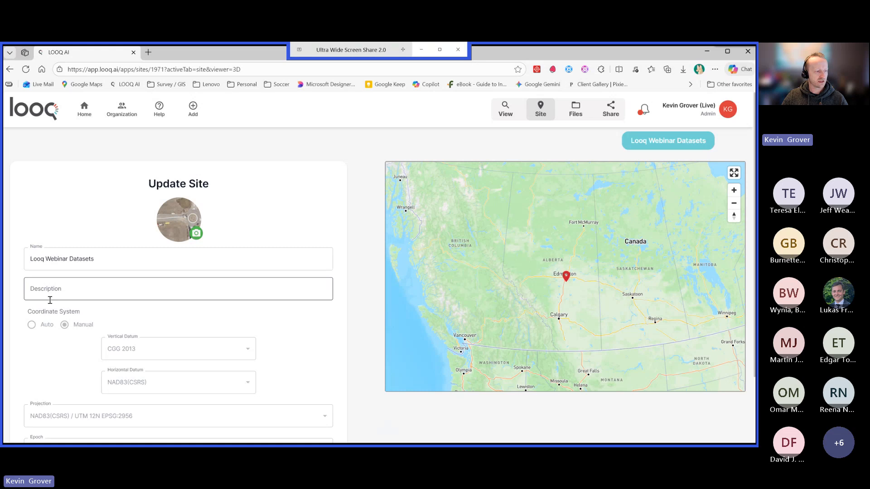
scroll(41, 358, "down", 2)
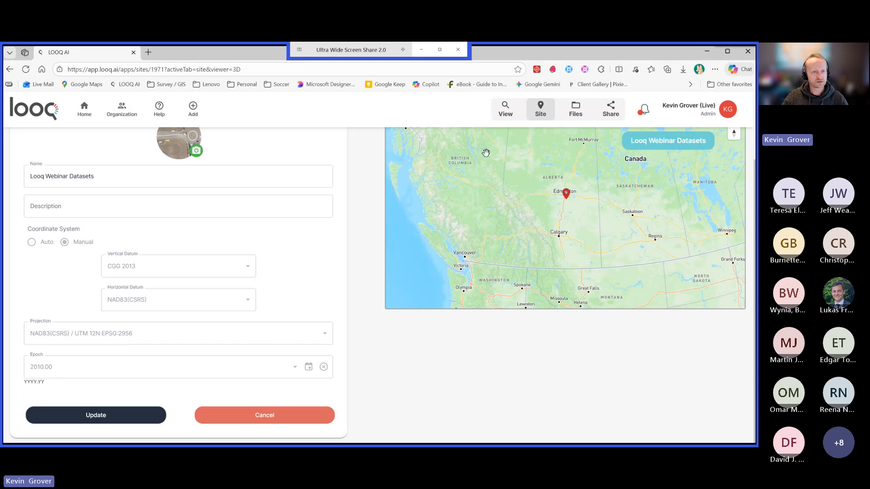
left_click(505, 113)
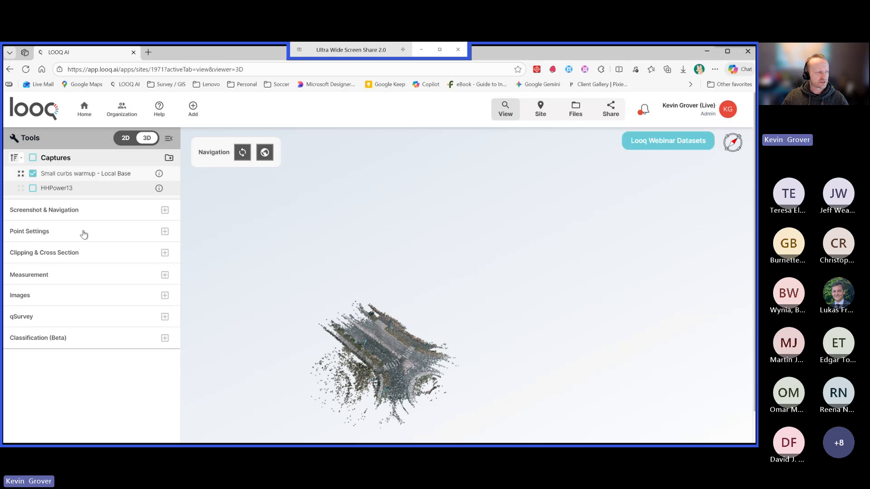
Turn on point outlines for the point cloud and bring the intersection up close.
left_click(164, 232)
left_click(18, 311)
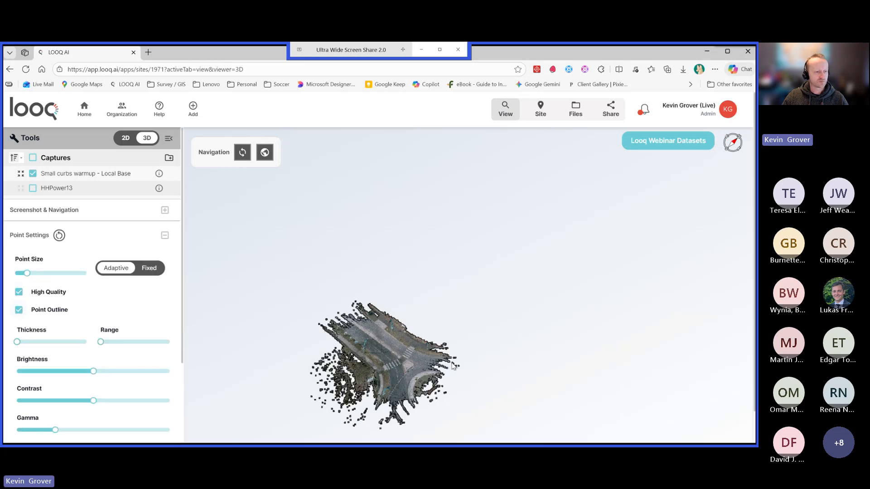
left_click_drag(394, 367, 438, 312)
scroll(437, 311, "up", 5)
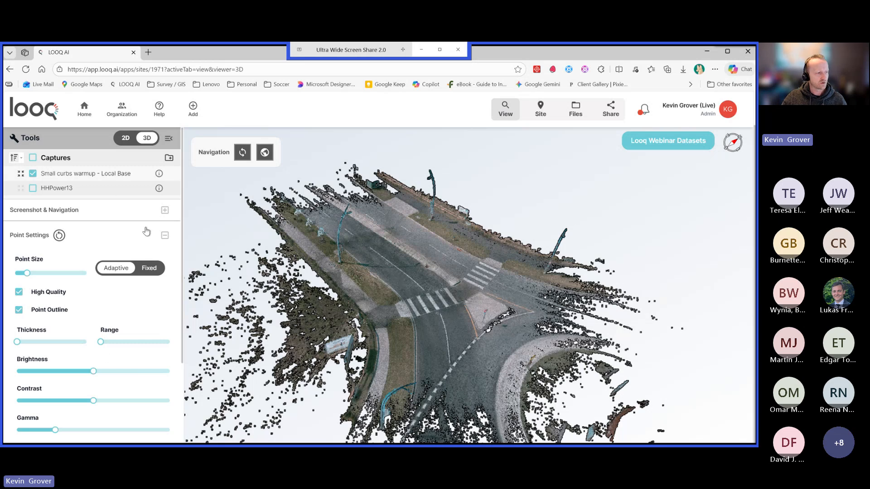
left_click(165, 235)
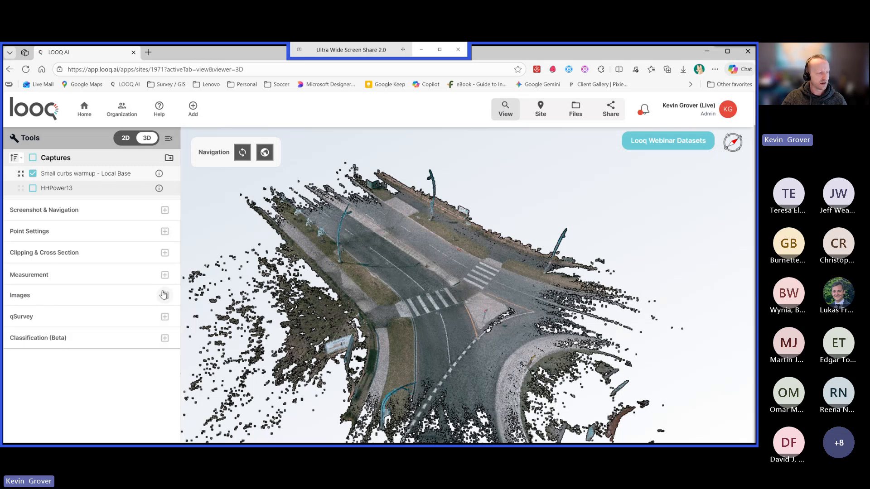
Review the Align to Control table's control and model coordinates and residual errors, and close it.
left_click(165, 317)
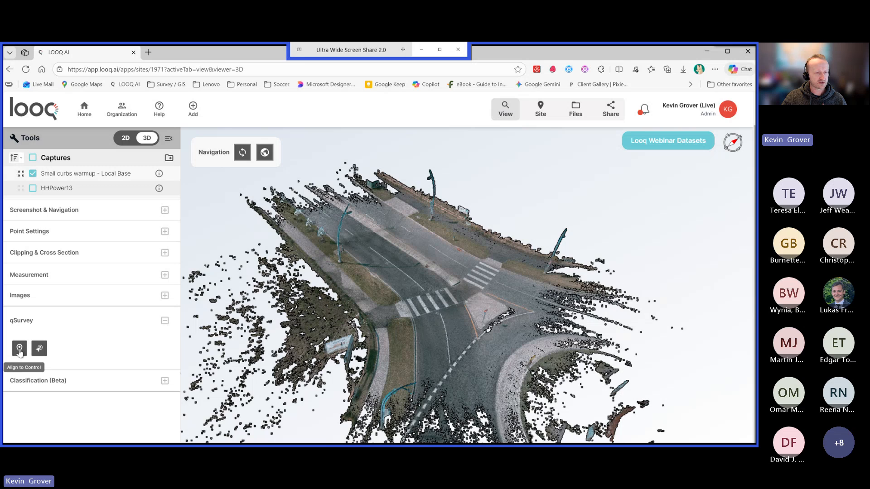
left_click(21, 349)
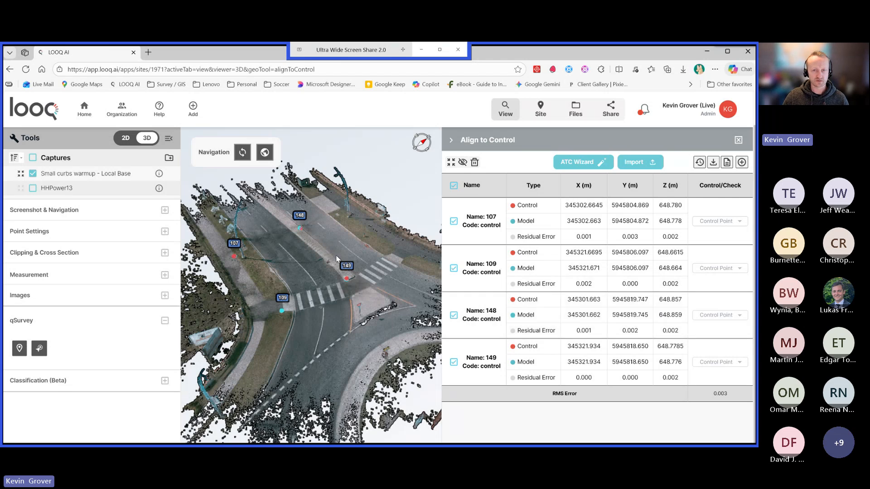
left_click(739, 140)
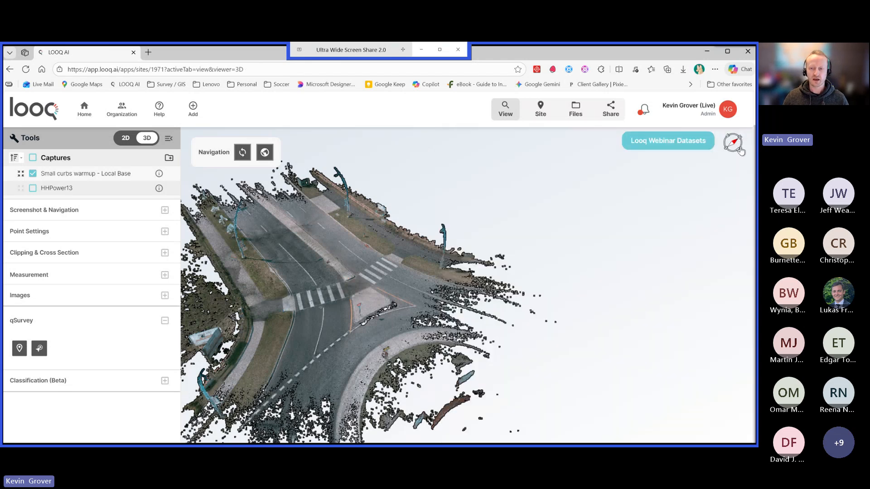
left_click_drag(397, 240, 494, 239)
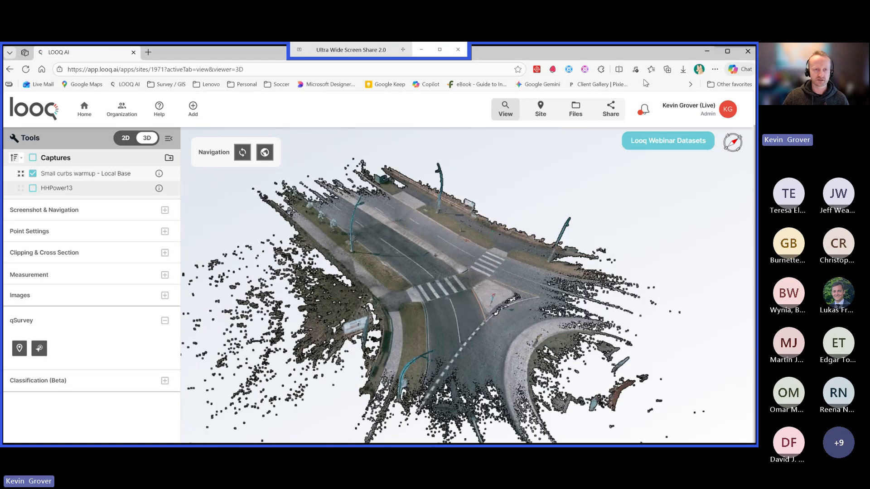
Review the downloadable files of the Small curbs warmup - Local Base capture.
left_click(576, 111)
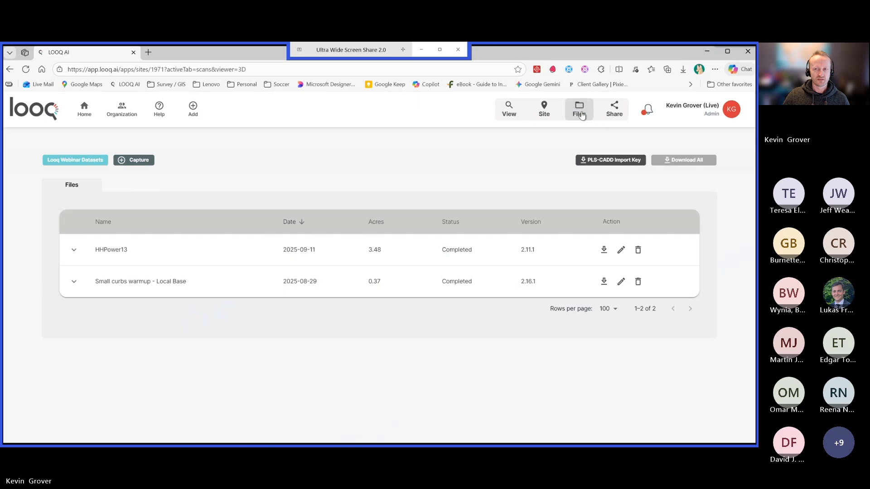
left_click(69, 284)
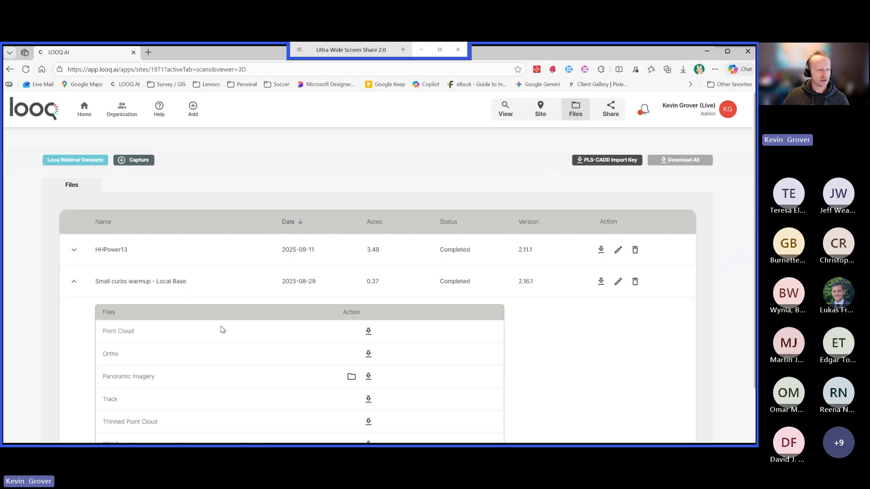
scroll(224, 330, "down", 1)
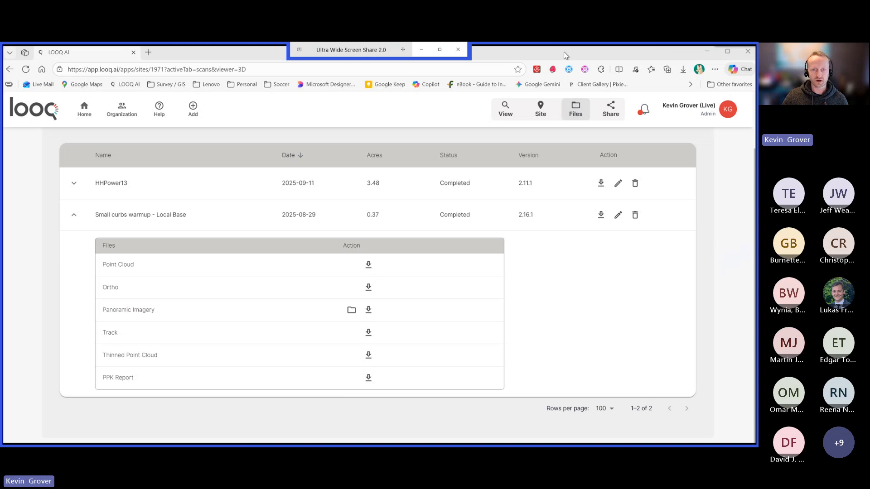
Switch to Autodesk ReCap Pro and go to its home screen.
left_click_drag(592, 59, 659, 150)
left_click(658, 129)
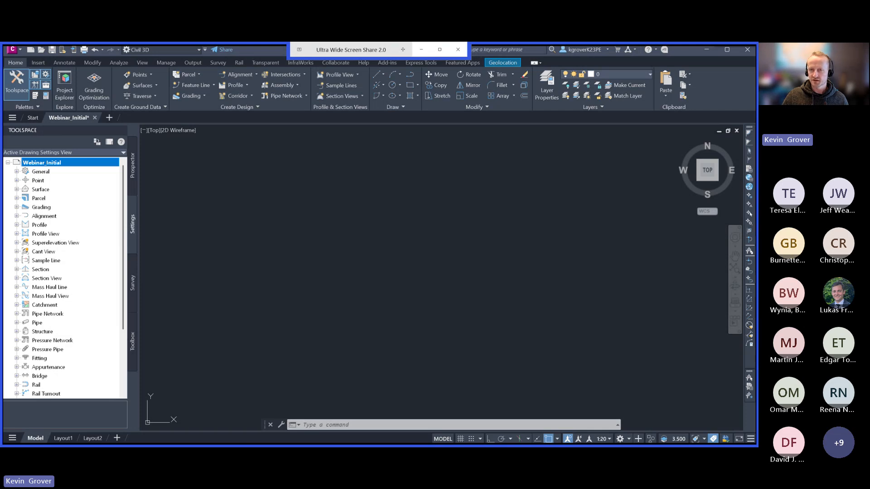
left_click_drag(861, 90, 310, 49)
left_click(16, 68)
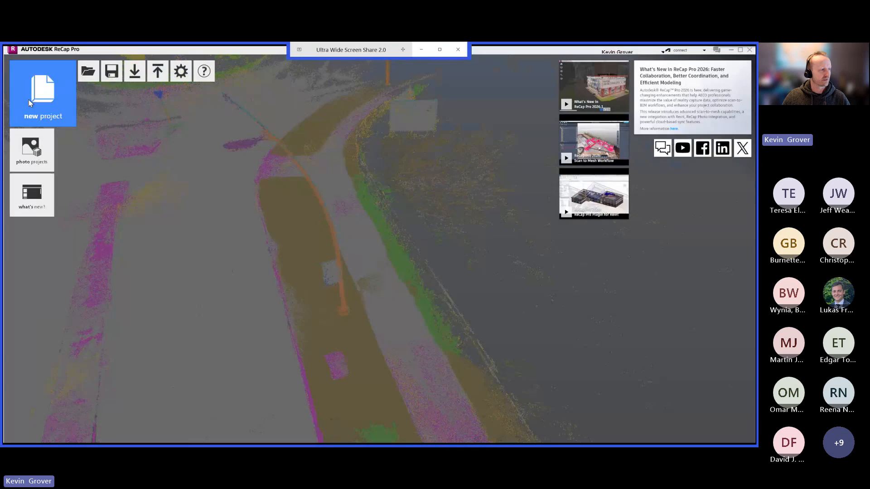
Create a new point cloud import project named "Webina" in D:\Recap, discarding unsaved changes to the open project.
left_click(43, 96)
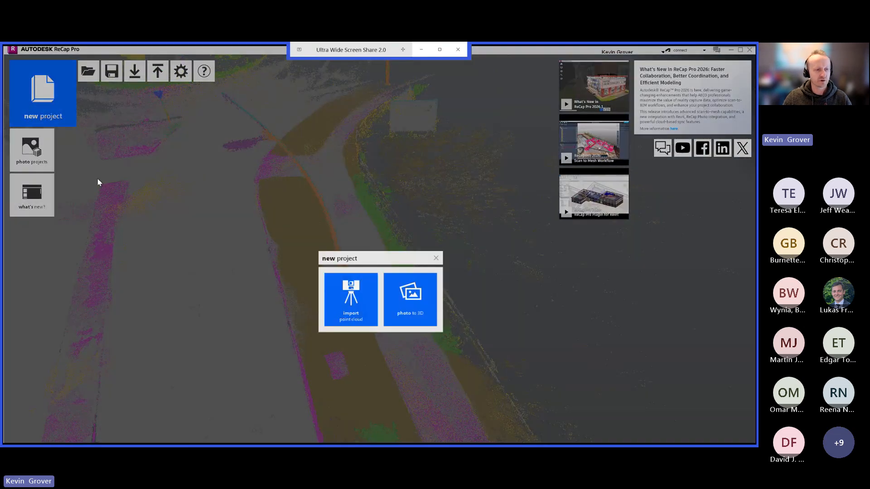
left_click(341, 301)
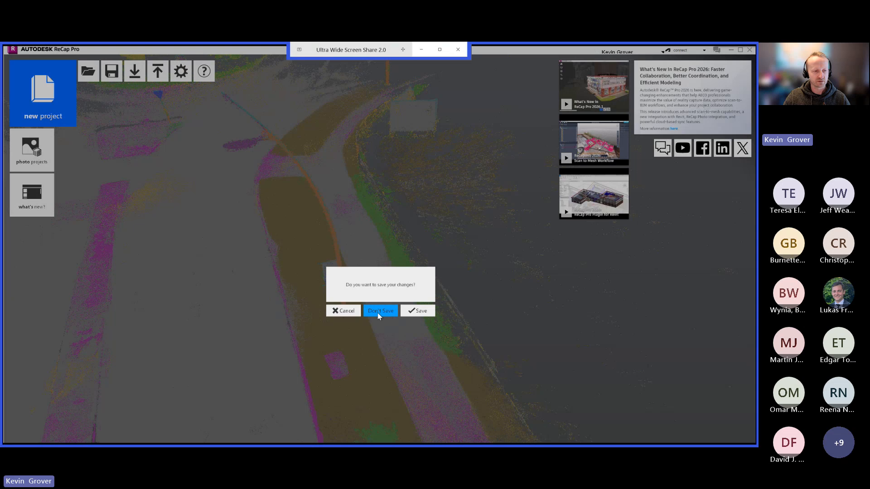
left_click(380, 311)
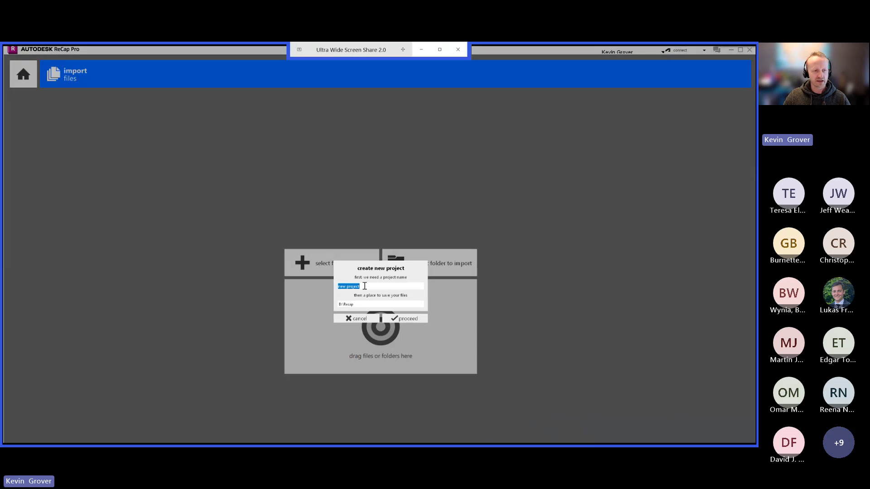
type("We")
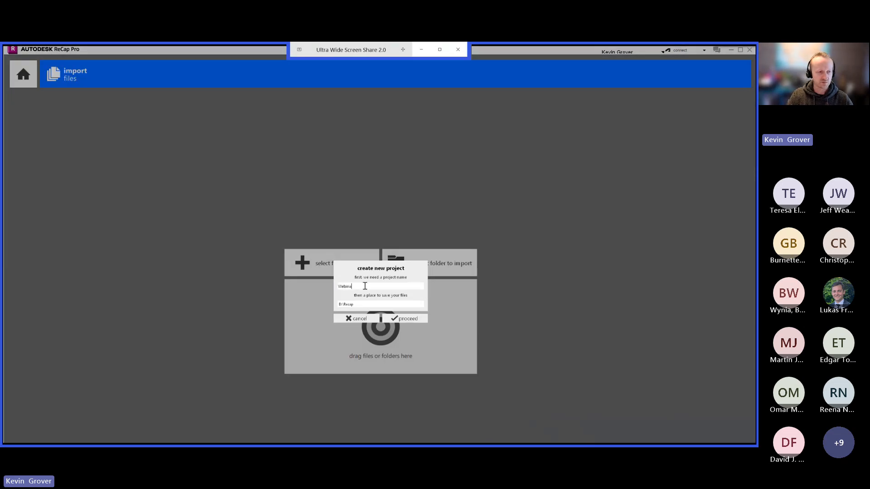
type("bina")
left_click(403, 318)
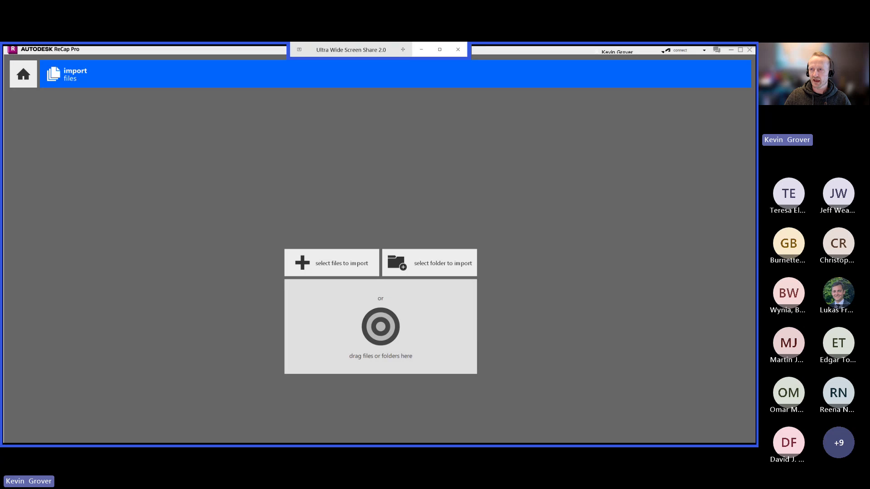
Check the Webinars Outputs folder and add looq_scan_Small_curbs_warmup_-_Local_Base.laz to the ReCap import.
key("alt+Tab")
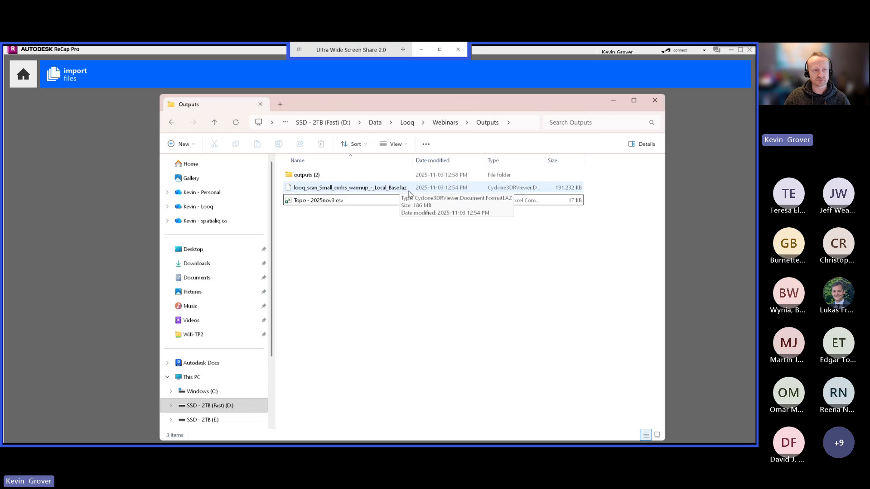
double_click(306, 175)
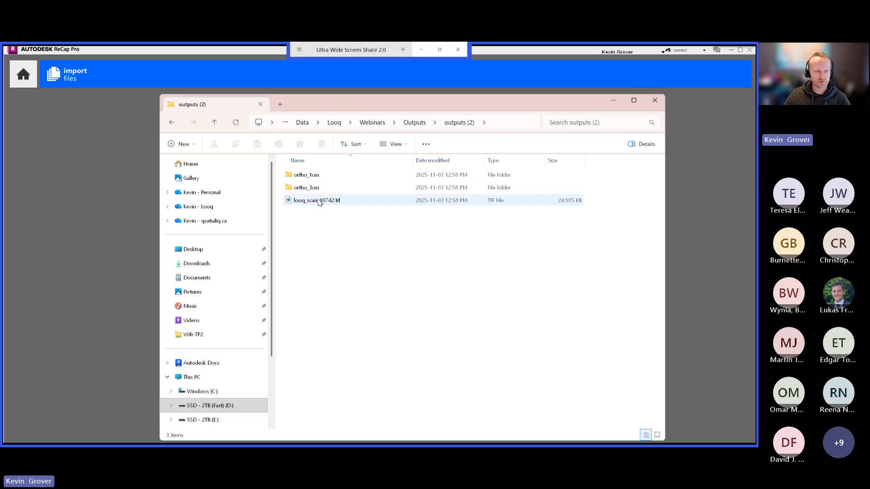
left_click(420, 125)
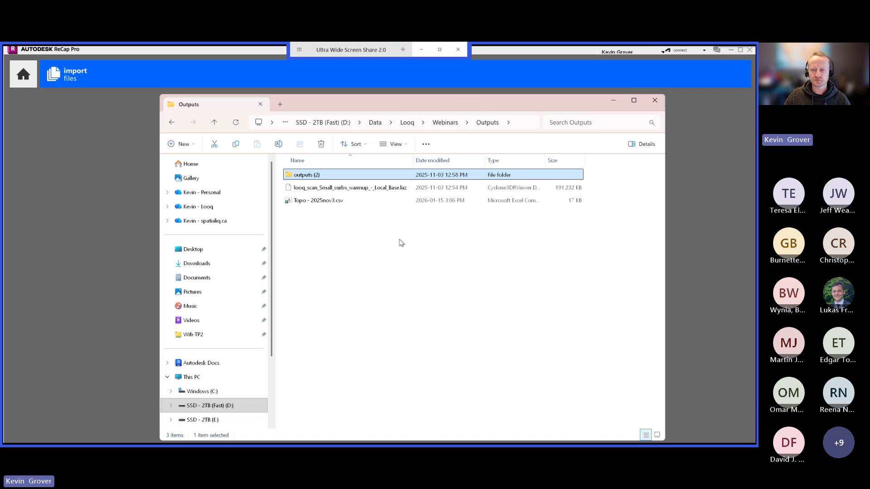
left_click(392, 270)
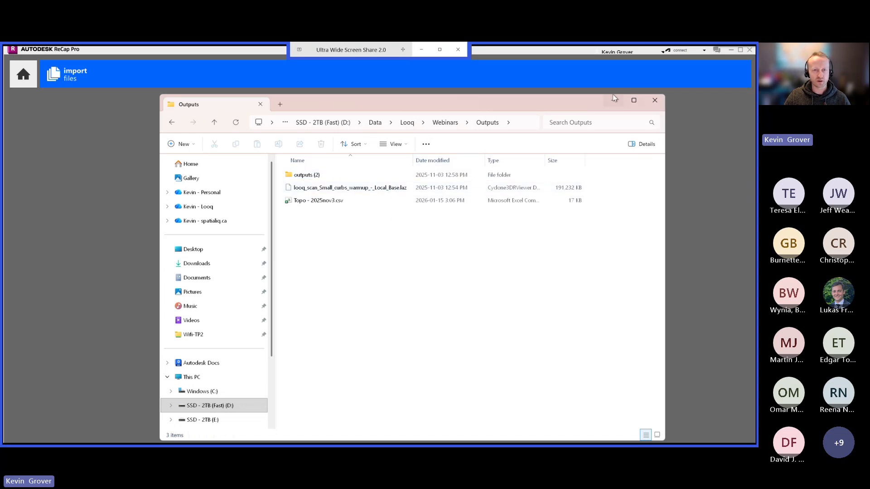
left_click_drag(572, 103, 755, 91)
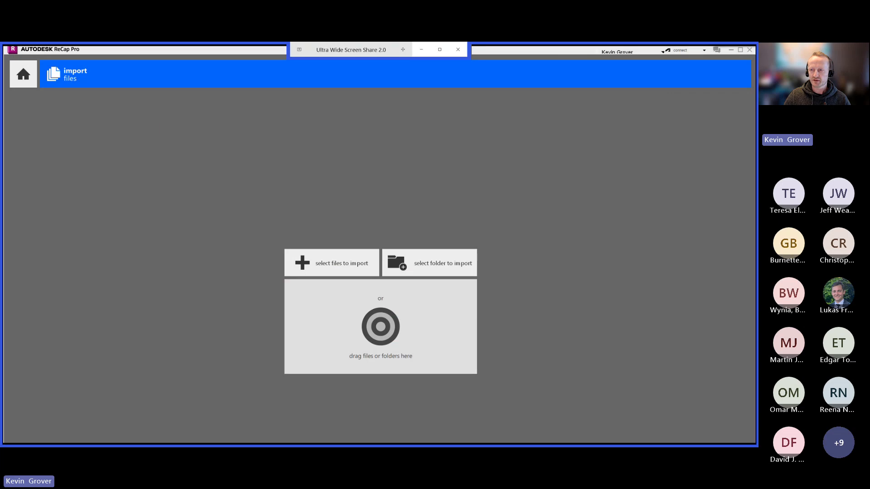
left_click_drag(496, 274, 340, 336)
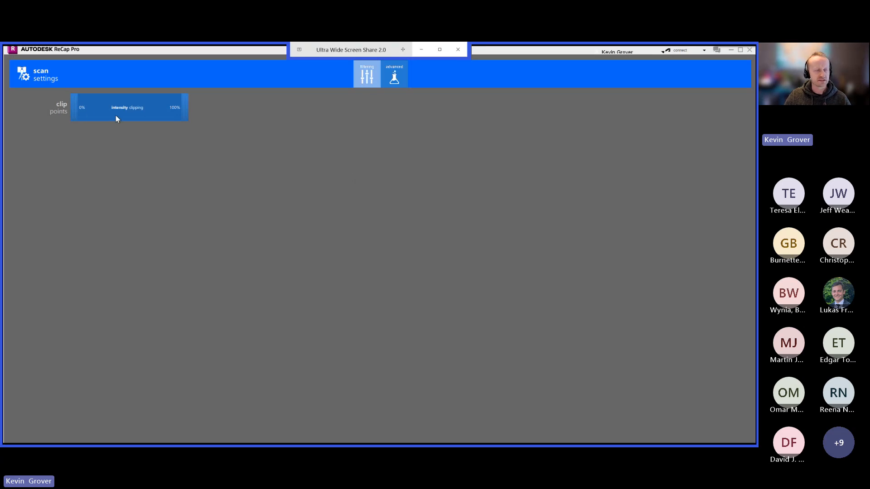
In the advanced scan settings, find the CSRS coordinate systems and set the current coordinate system to CSRS.UTM-12N.
left_click(394, 79)
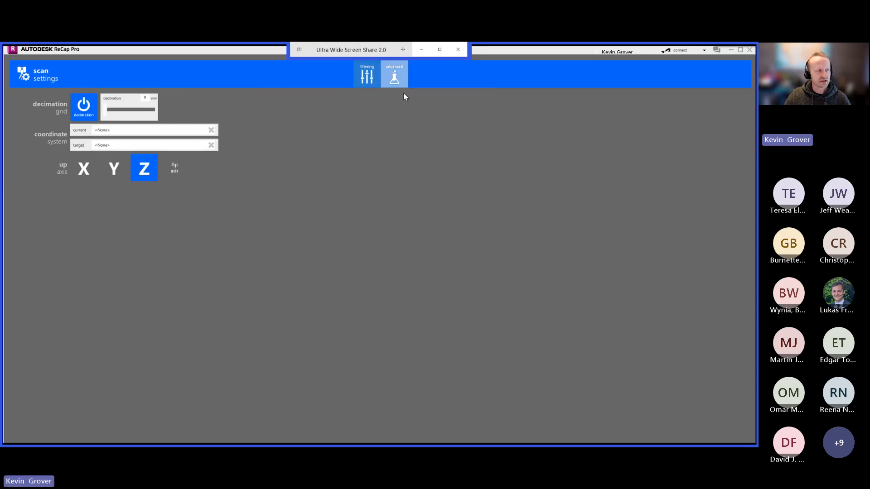
left_click(113, 134)
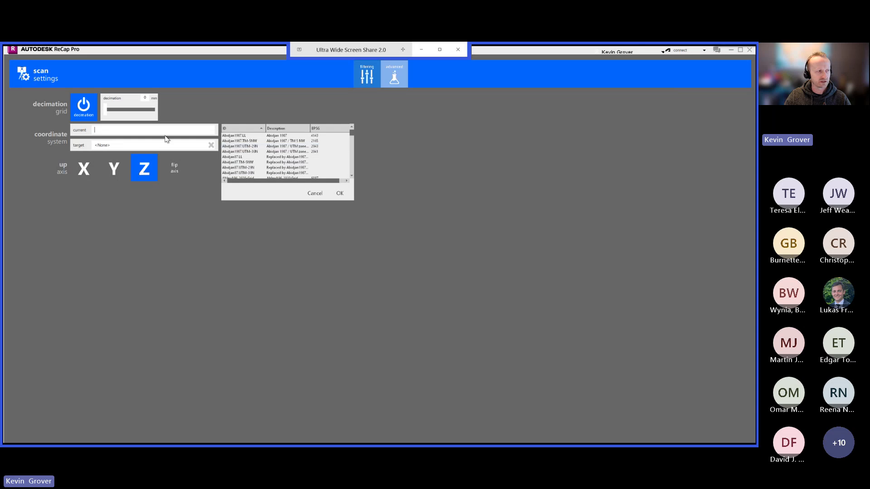
type("csrs")
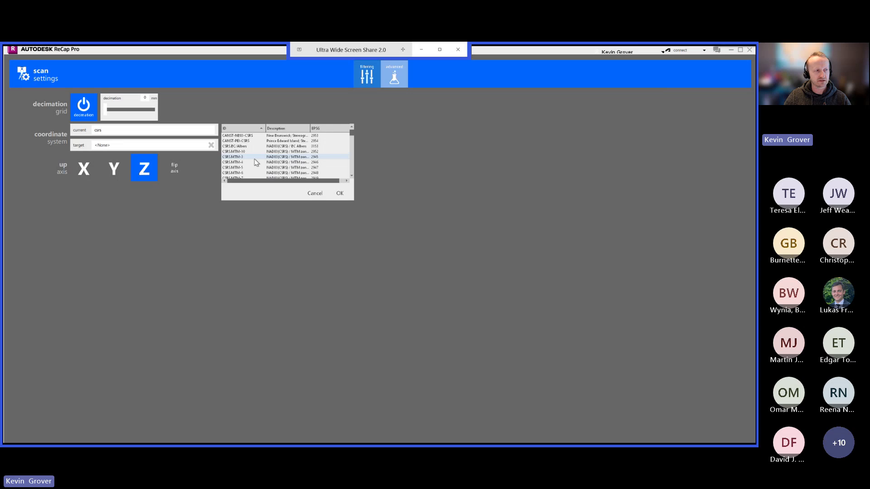
scroll(256, 162, "down", 1)
scroll(255, 159, "down", 2)
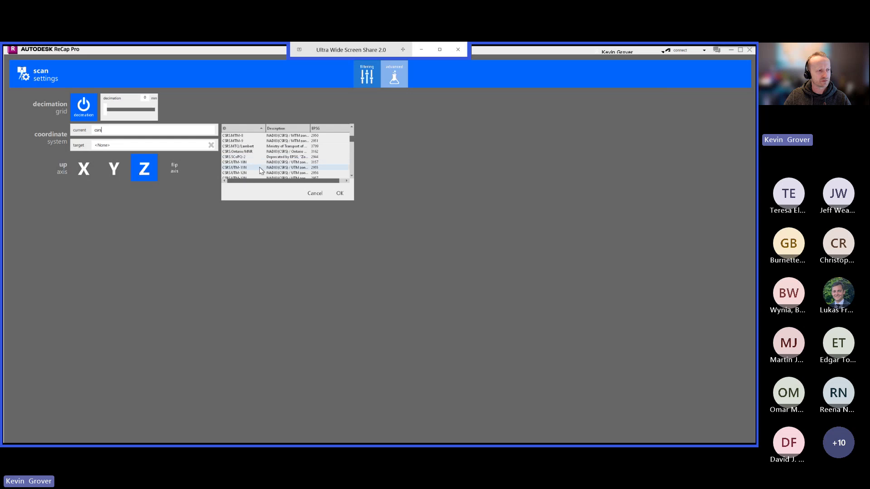
left_click(235, 174)
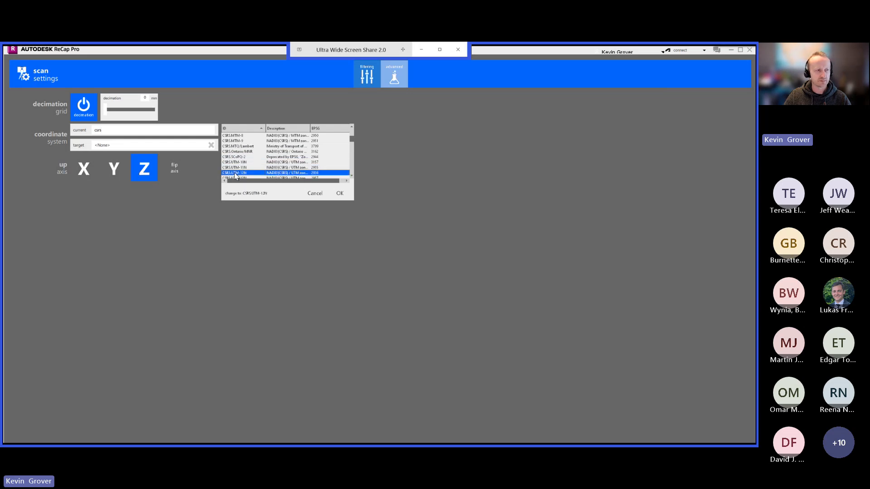
left_click(340, 194)
Set the target coordinate system of the scan to CSRS.UTM-12N as well.
left_click(110, 146)
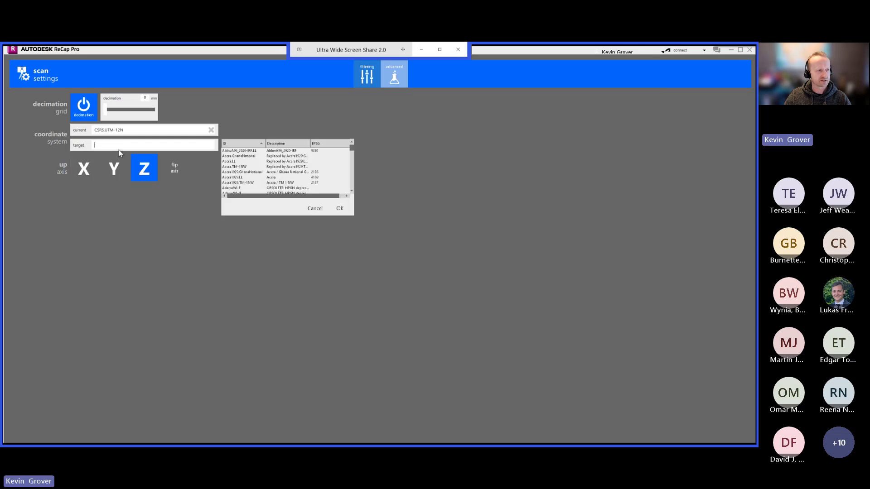
type("csre")
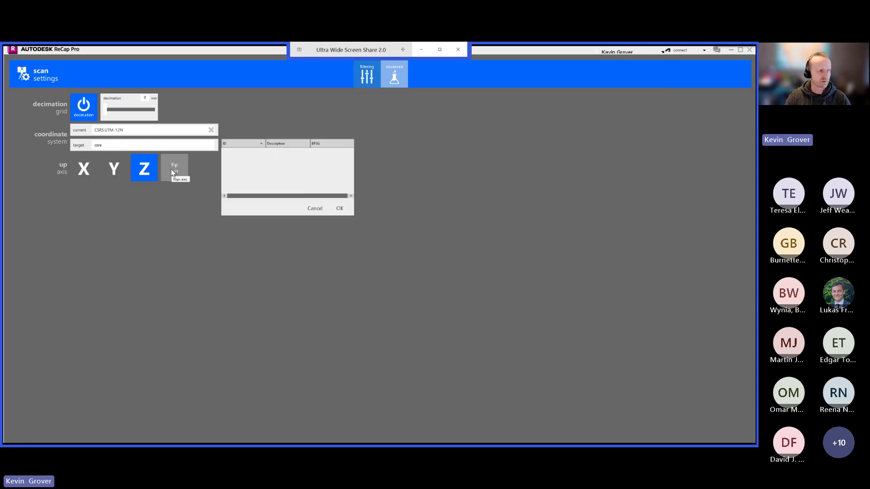
key("BackSpace")
type("srs")
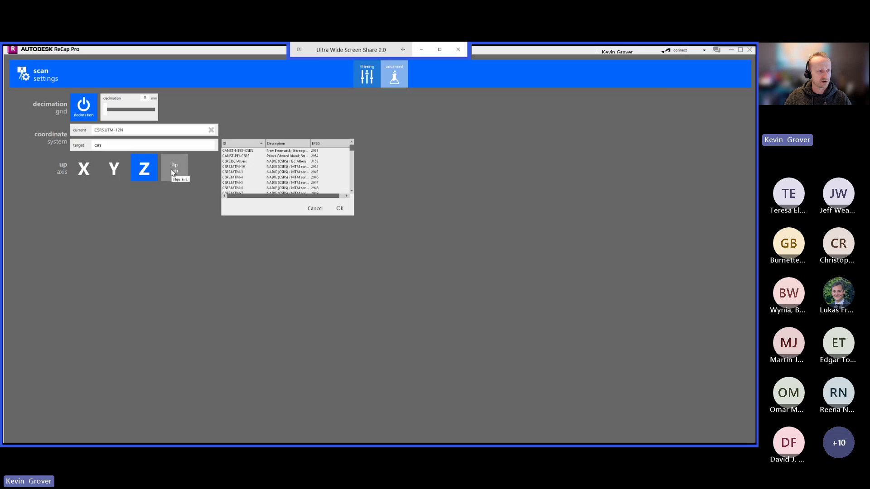
scroll(256, 171, "down", 4)
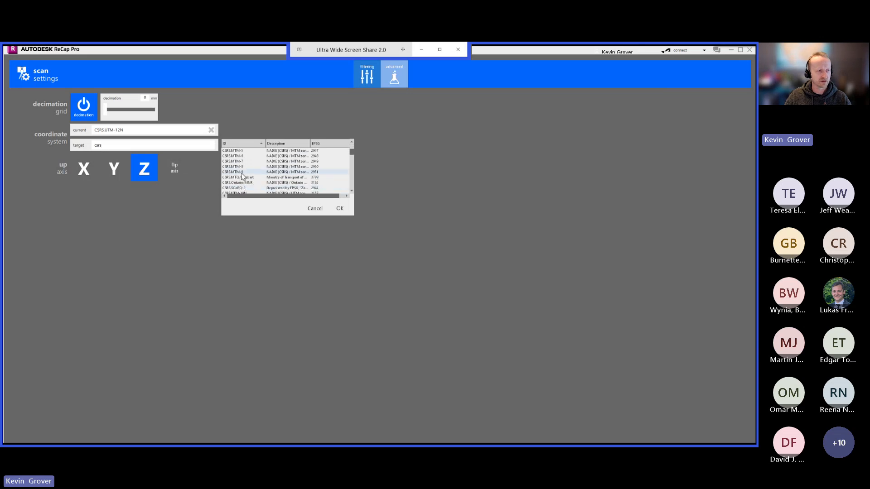
left_click(243, 172)
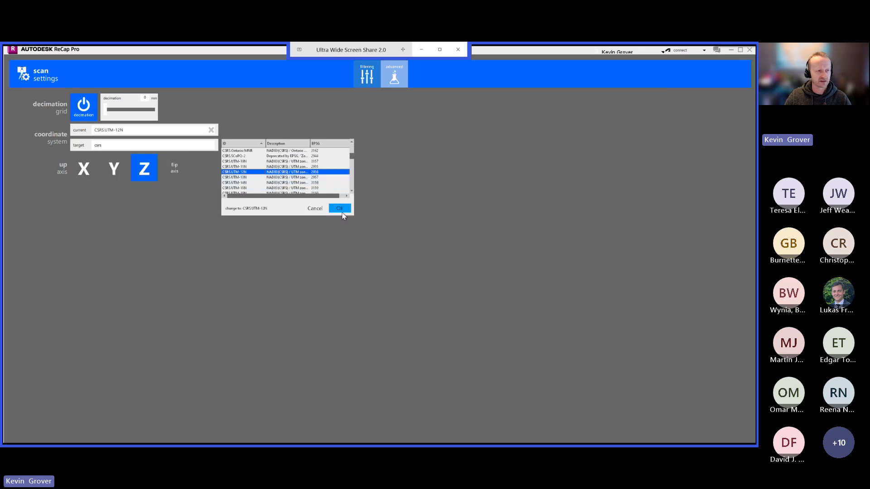
left_click(340, 209)
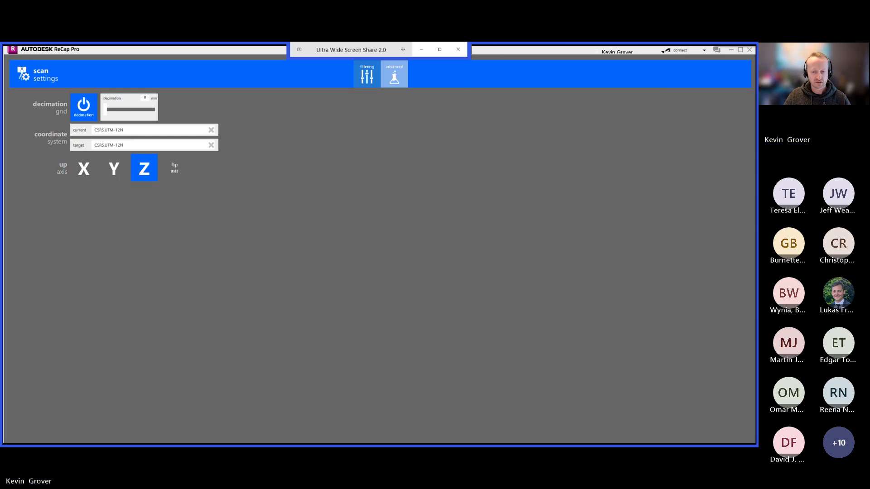
Shift the ReCap window aside and suspend the point cloud import project to return to the home screen.
left_click_drag(484, 46, 523, 116)
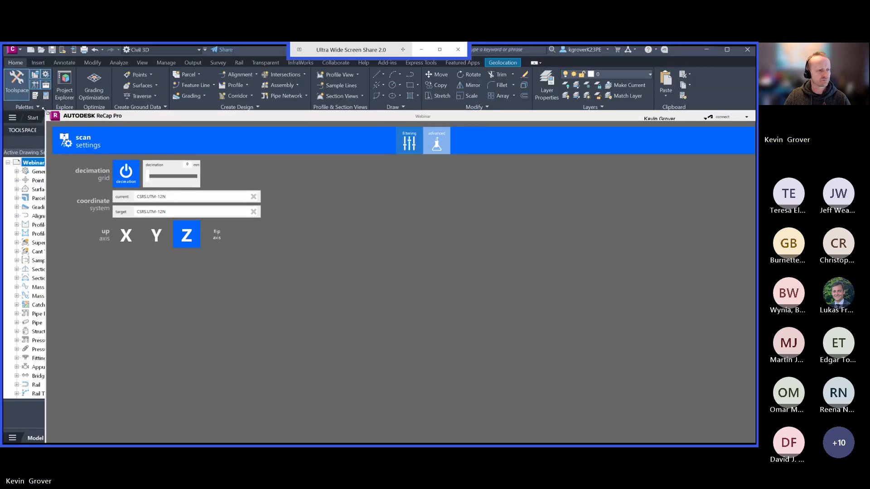
mouse_move(188, 120)
left_mouse_down()
mouse_move(344, 262)
mouse_move(205, 90)
left_mouse_up()
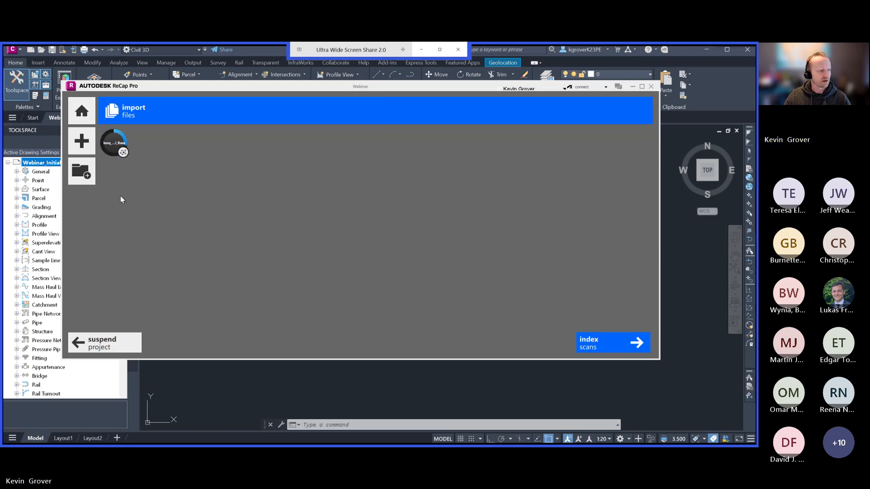
left_click(82, 123)
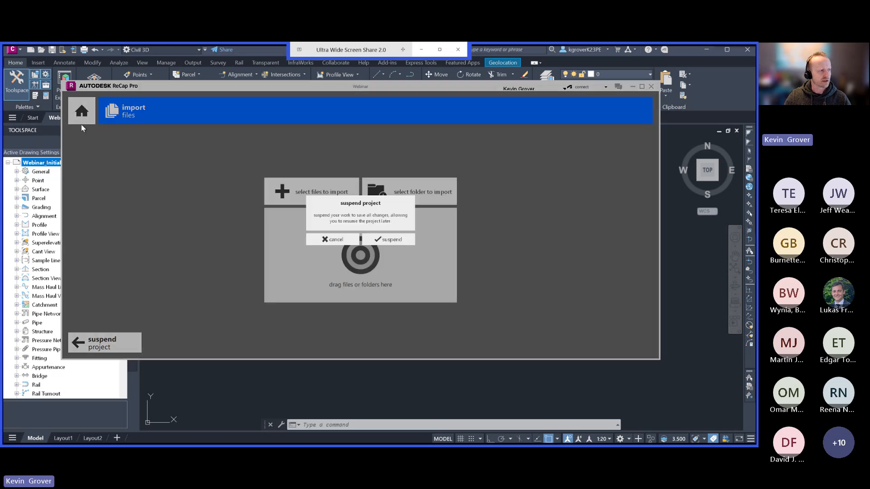
left_click(389, 239)
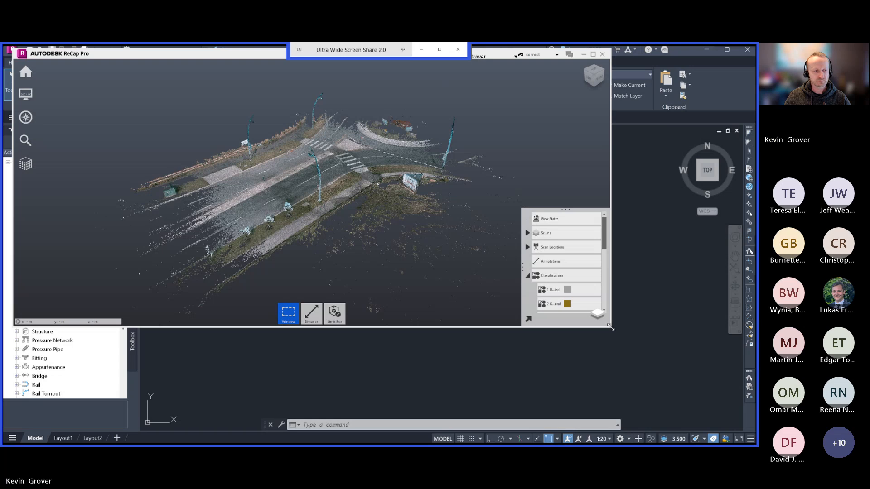
Enlarge the ReCap window and view the intersection point cloud from closer up, clearing any stray window selection.
left_click_drag(610, 327, 750, 443)
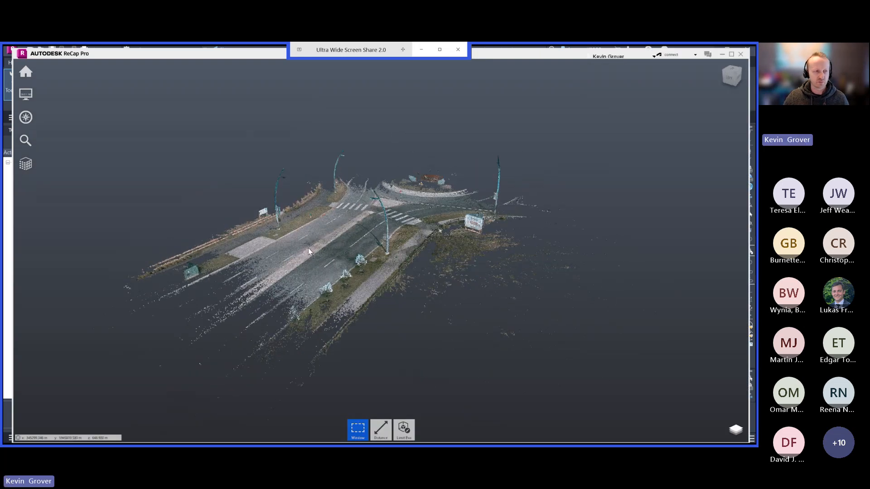
left_click_drag(308, 249, 326, 263)
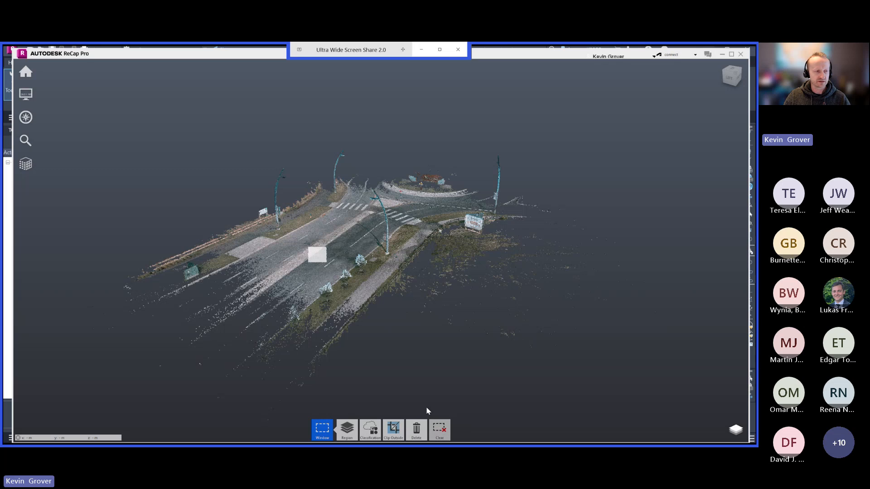
left_click(438, 428)
right_click_drag(374, 299, 358, 285)
scroll(349, 276, "up", 2)
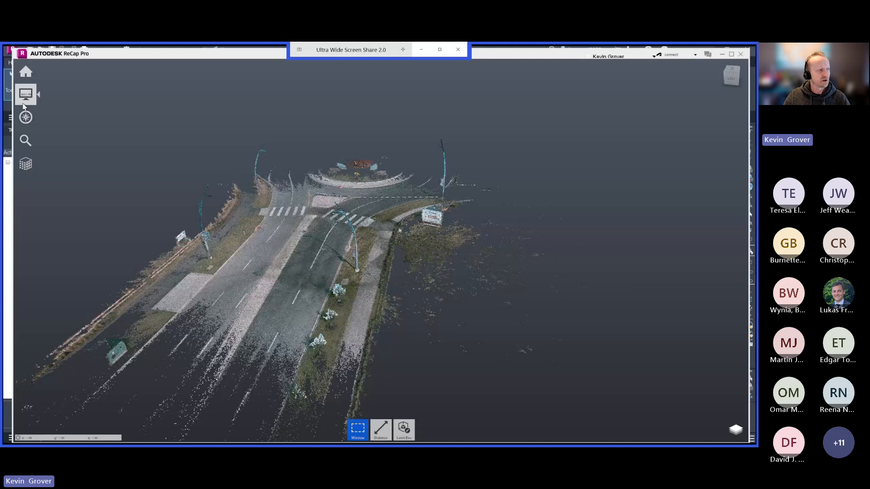
Color the point cloud by classification, clear the stray window selection and inspect the classified road, verges and light poles.
mouse_move(19, 95)
mouse_move(50, 94)
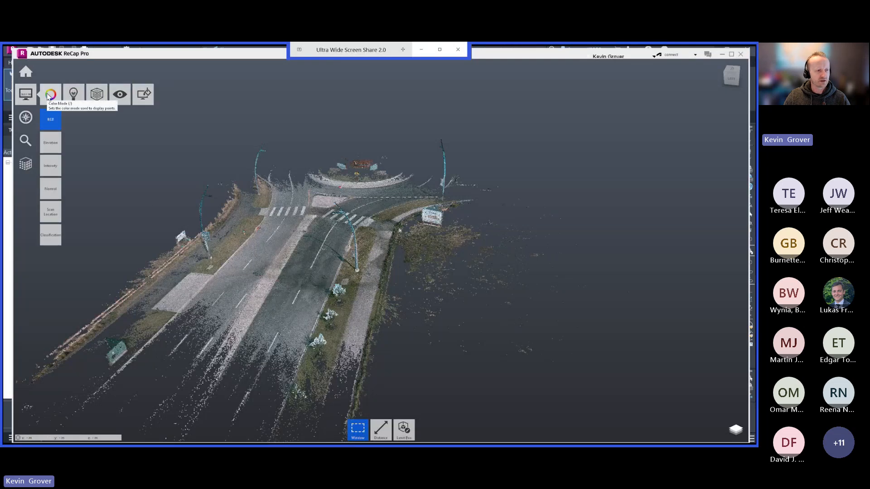
left_click(51, 241)
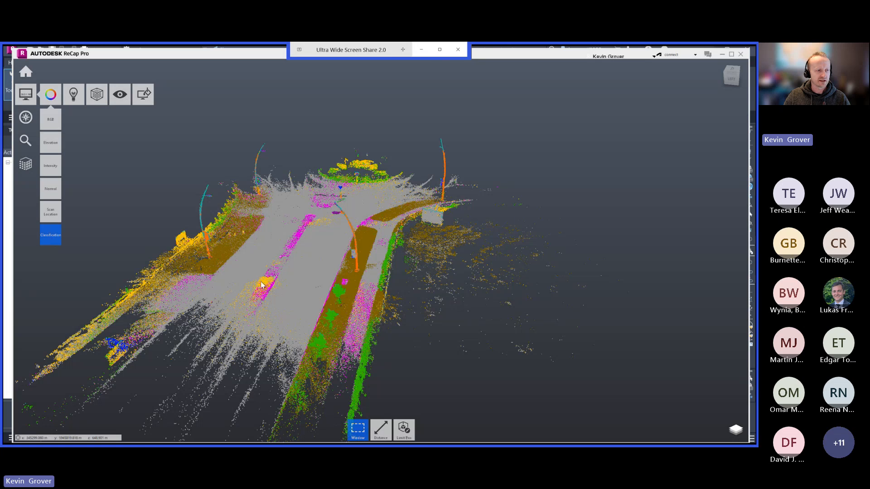
left_click_drag(256, 269, 371, 249)
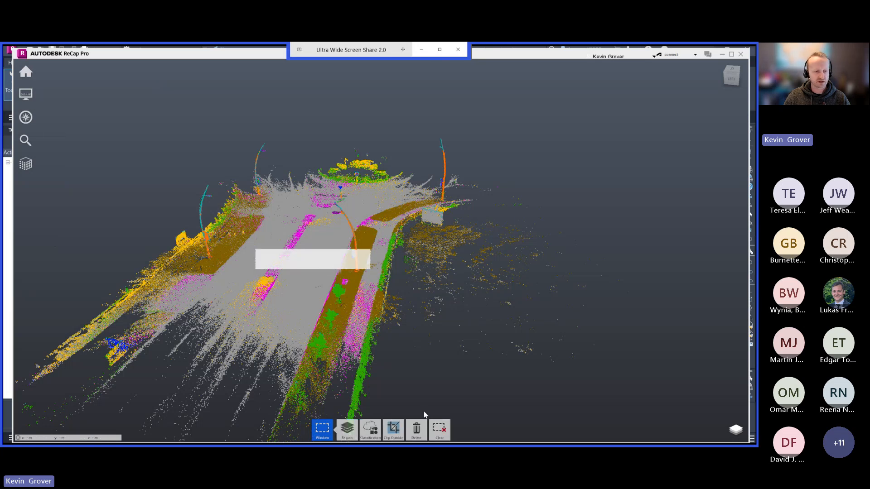
left_click(434, 426)
left_click_drag(309, 305, 285, 283)
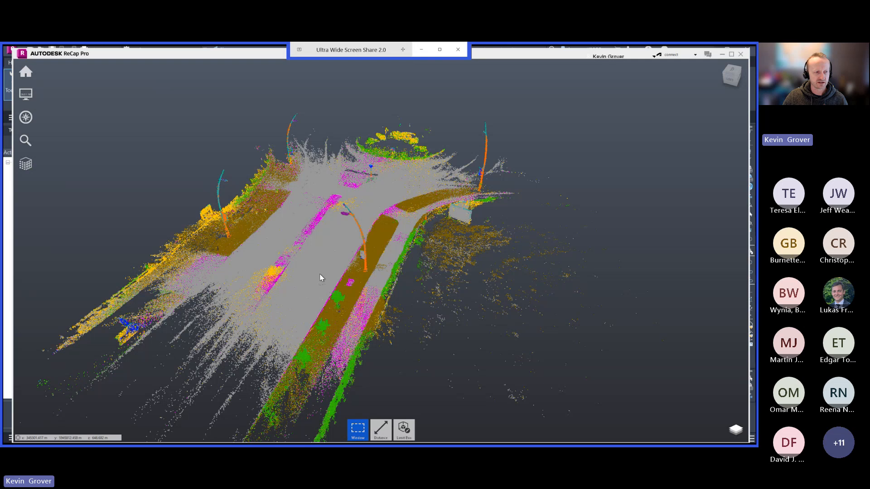
left_click_drag(320, 273, 199, 225)
scroll(199, 230, "up", 3)
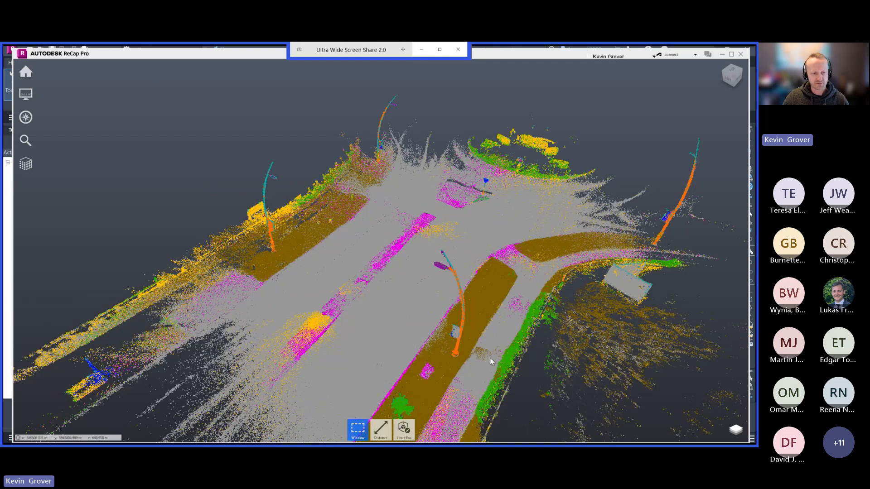
left_click_drag(455, 359, 401, 354)
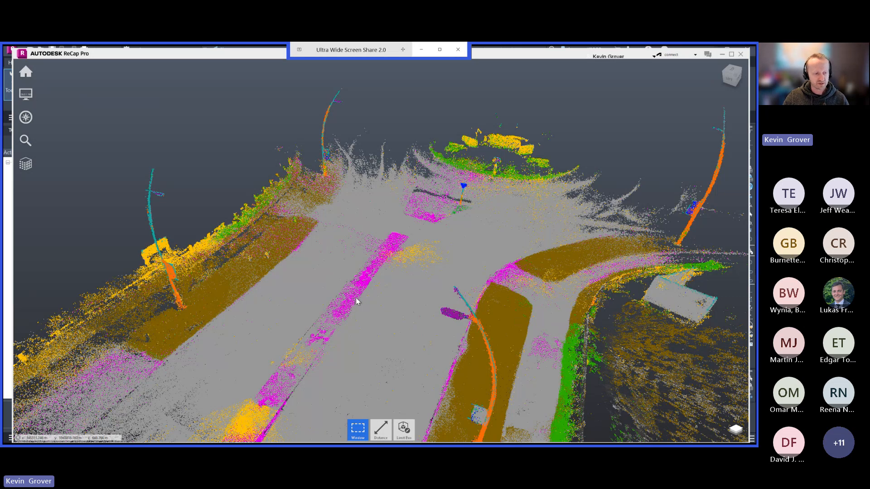
Open the project navigator, check the contents of the scan regions and expand the Classifications list.
left_click(735, 430)
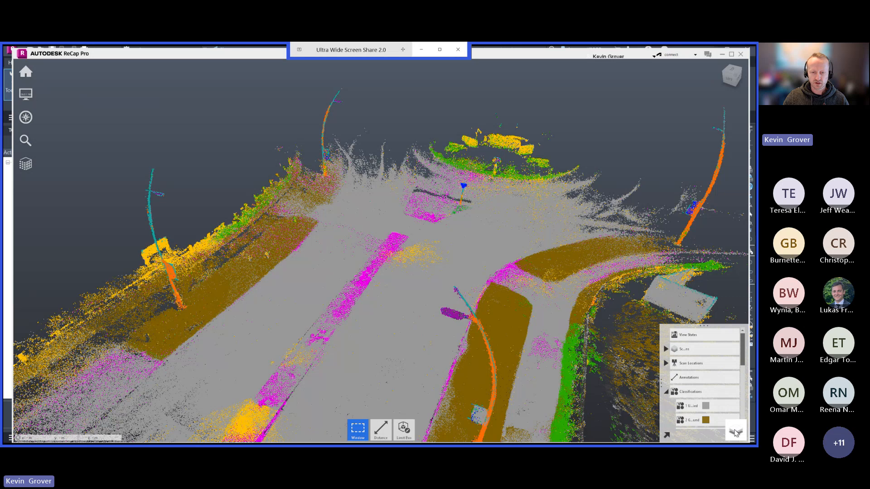
scroll(697, 376, "down", 3)
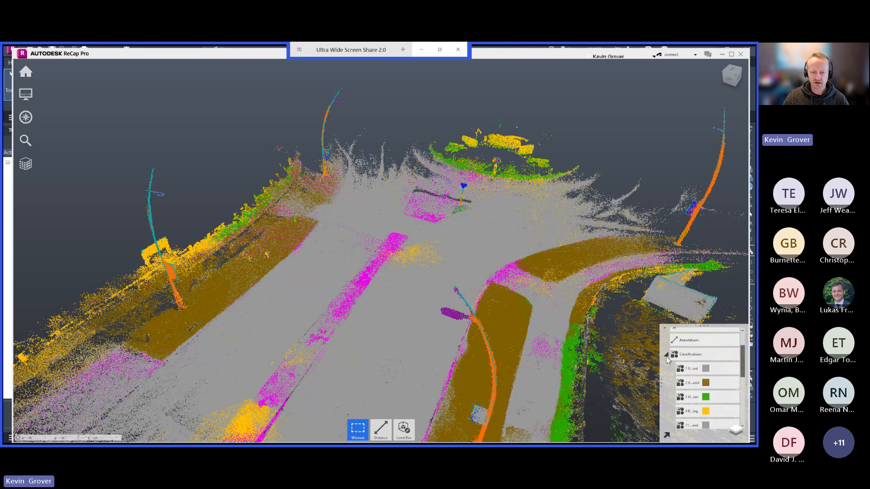
left_click(666, 356)
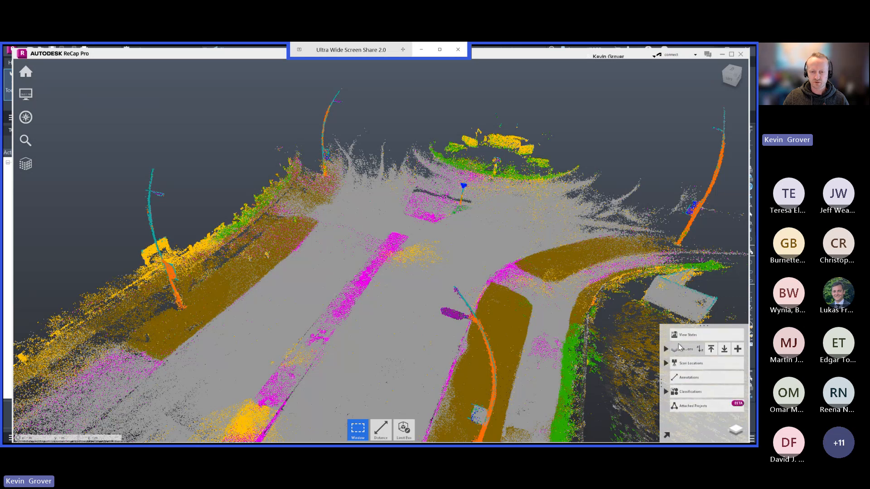
left_click(666, 348)
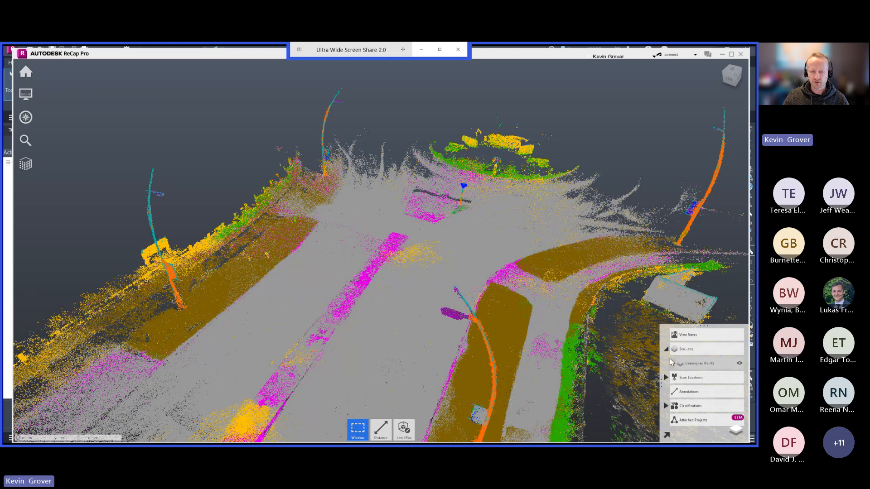
left_click(666, 349)
left_click(666, 391)
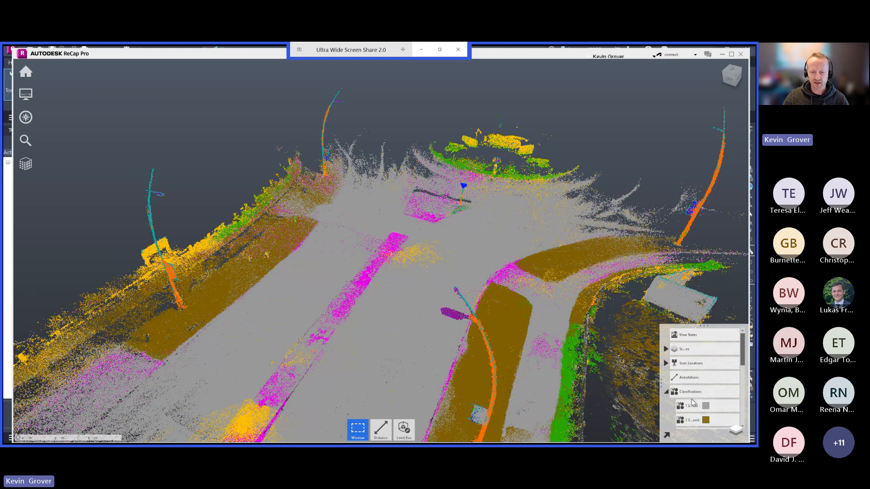
Hide the green vegetation, yellow building, grey class 11 and teal class 14 points.
scroll(692, 401, "down", 5)
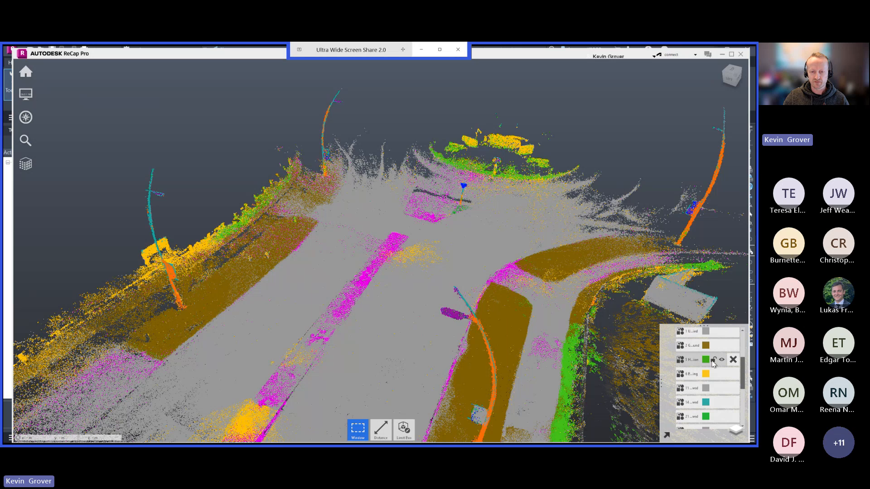
left_click(721, 360)
left_click(722, 374)
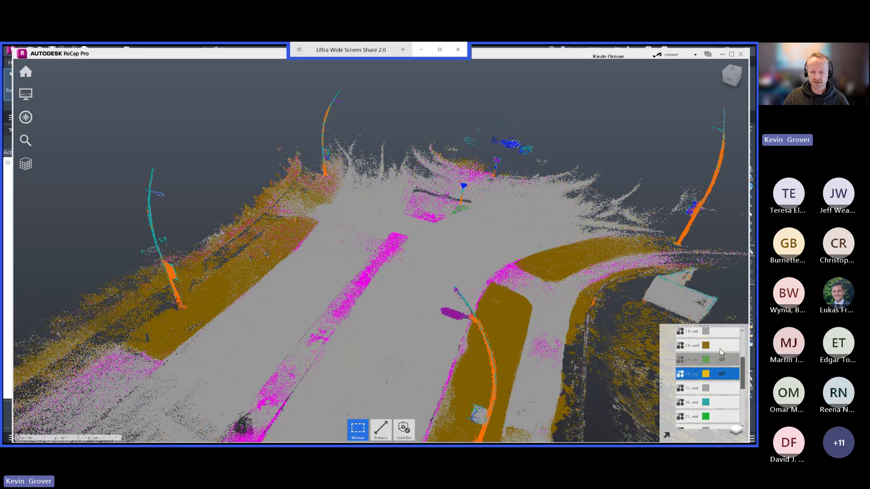
left_click(721, 388)
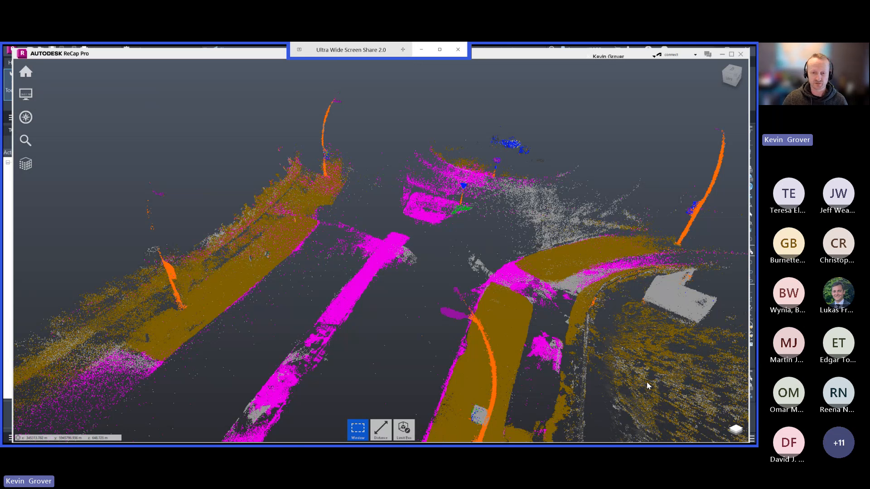
Show the hidden vegetation, building, class 11 and class 14 points again.
left_click(736, 431)
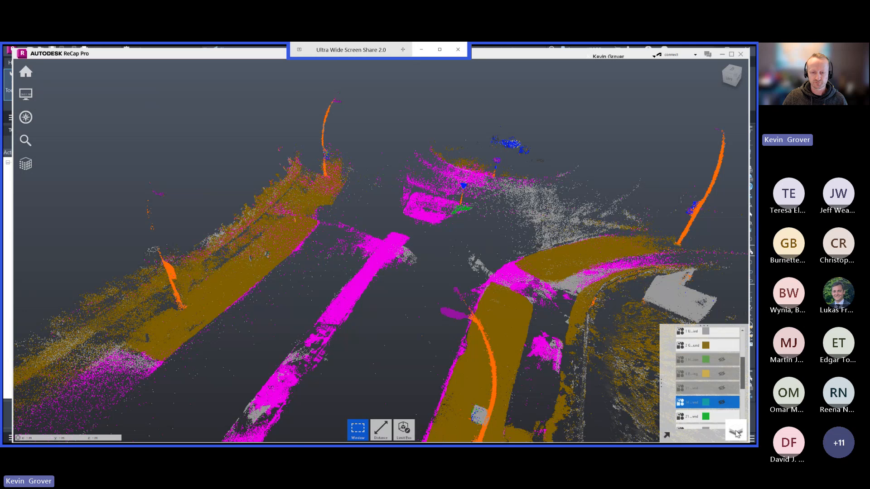
left_click(722, 388)
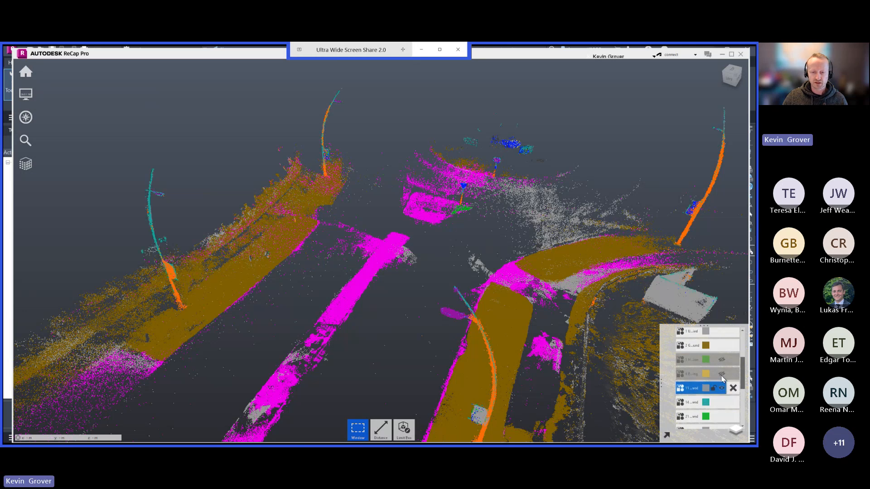
left_click(722, 359)
left_click(722, 374)
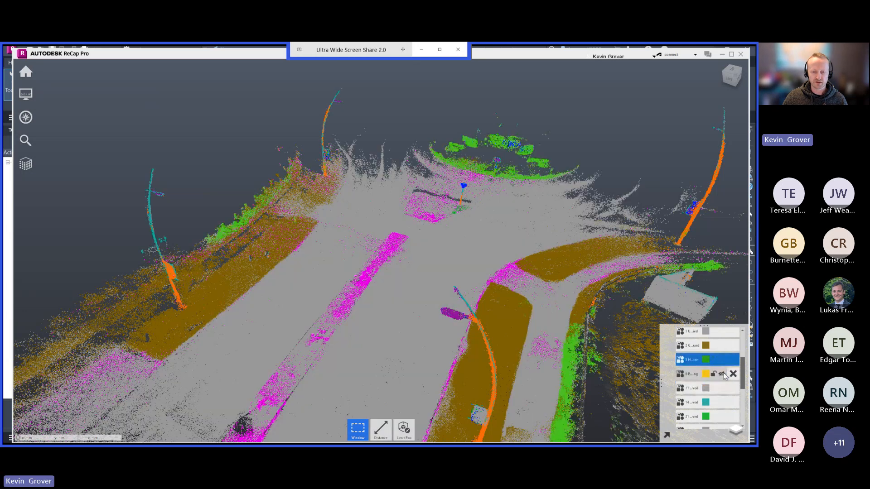
Switch to the Looq AI web app, maximize its window and open the site's 3D view.
left_click_drag(423, 294, 428, 232)
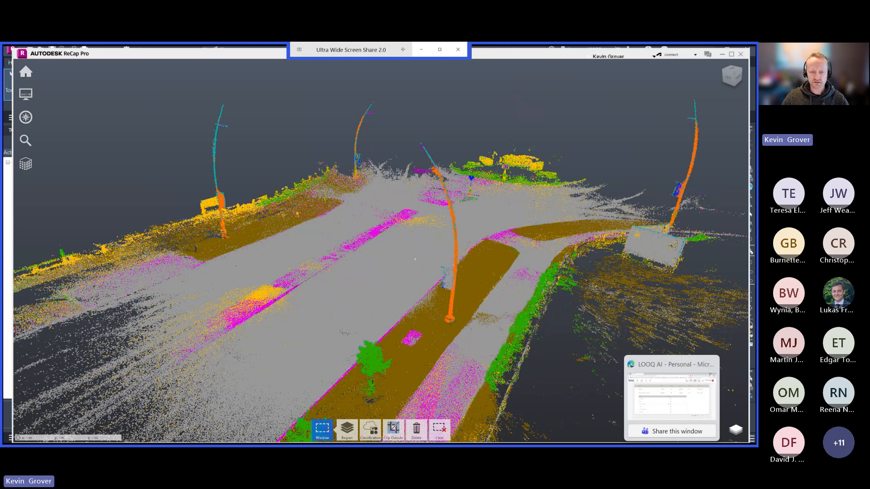
left_click(670, 399)
left_click(647, 132)
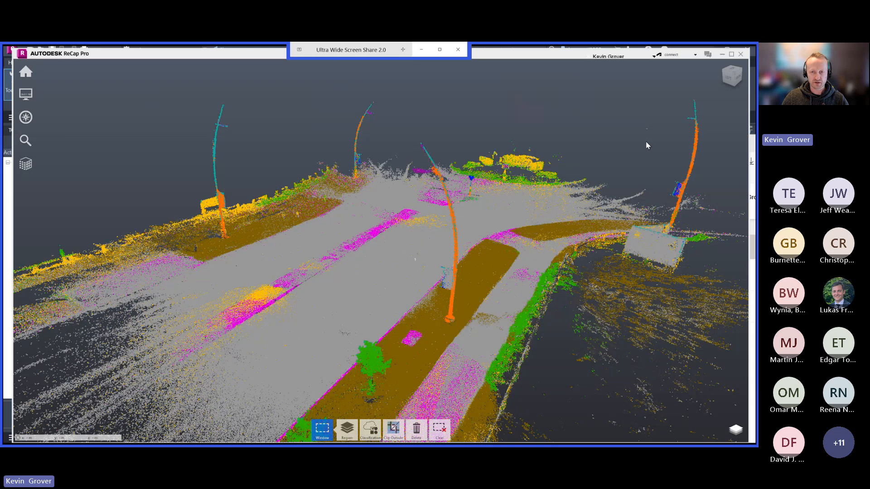
left_click(754, 146)
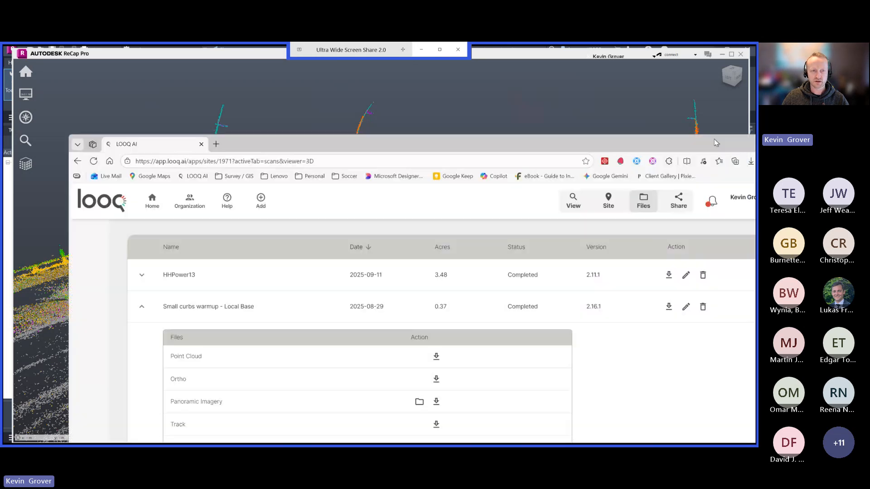
double_click(714, 139)
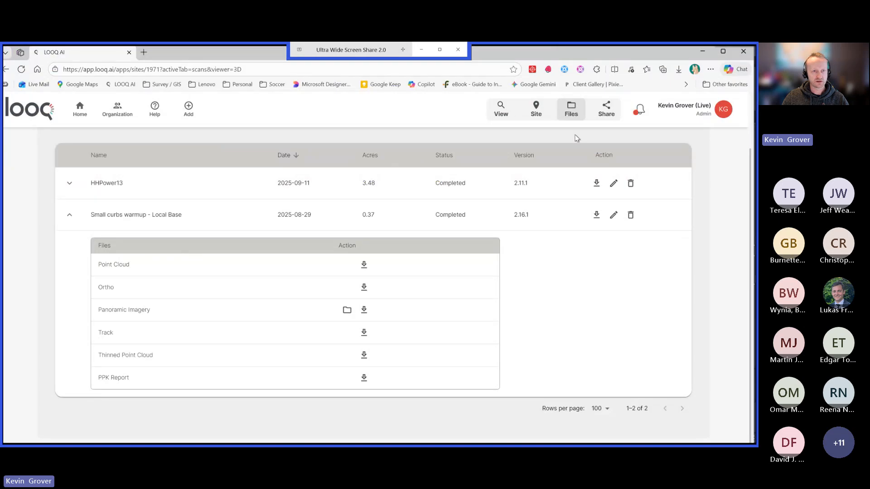
left_click(501, 109)
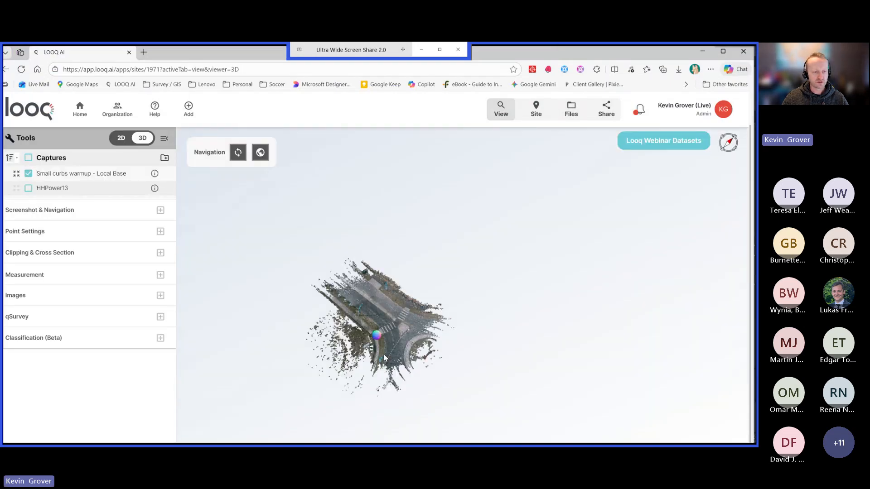
Open the qSurvey Virtual Survey for the Small curbs warmup capture and look closely at the surveyed crosswalk stripes.
left_click(161, 316)
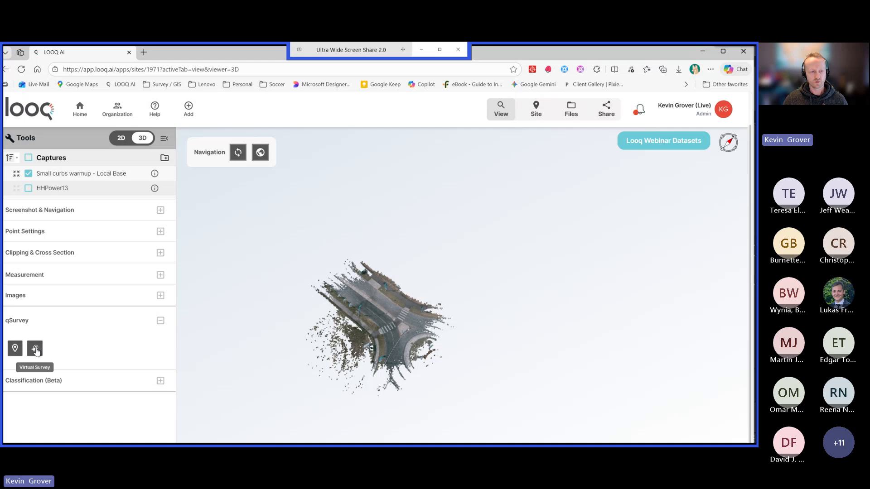
left_click(35, 349)
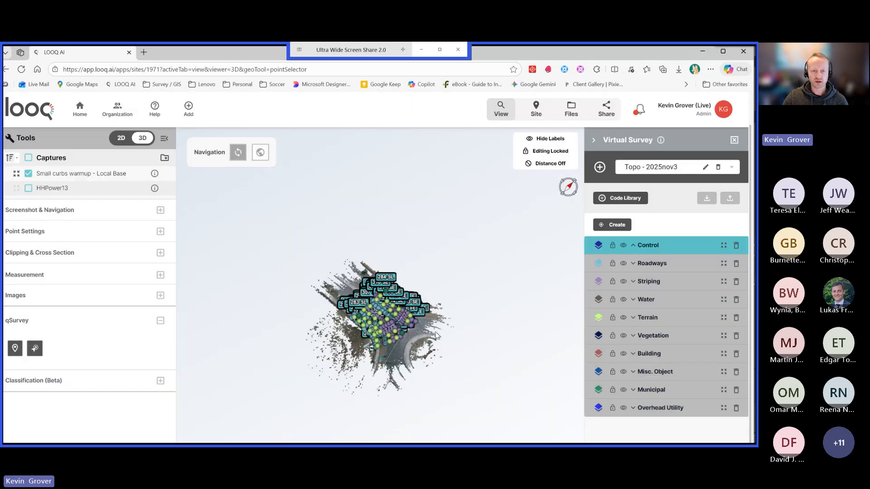
scroll(385, 339, "up", 10)
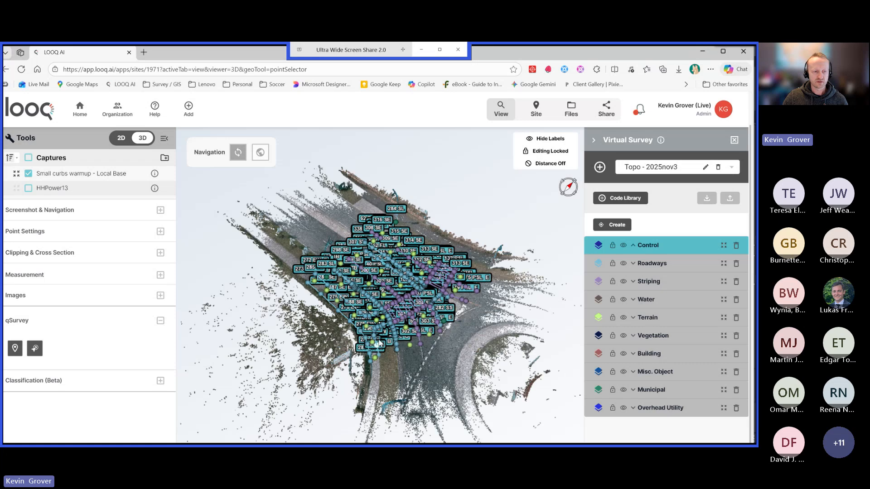
scroll(379, 343, "up", 5)
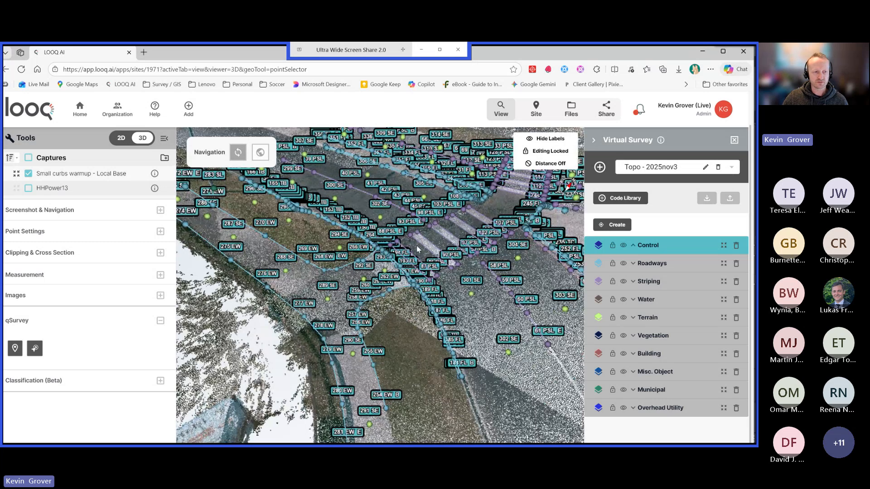
scroll(418, 252, "up", 10)
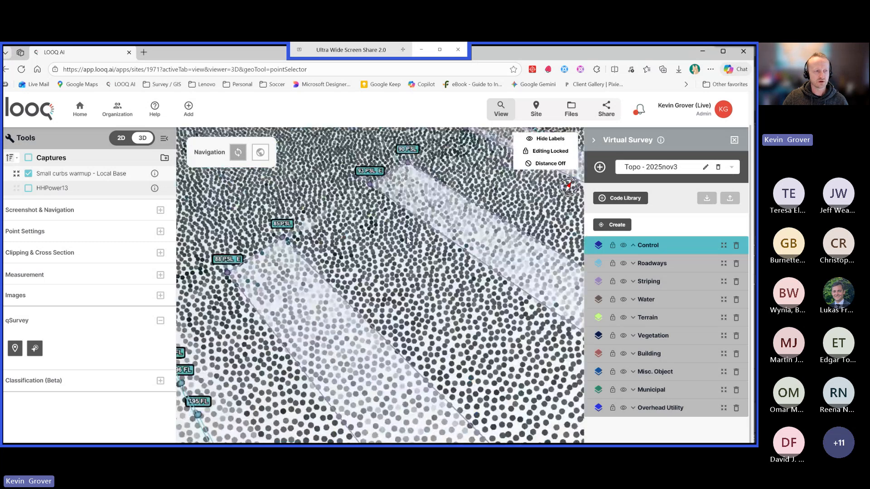
scroll(365, 213, "down", 5)
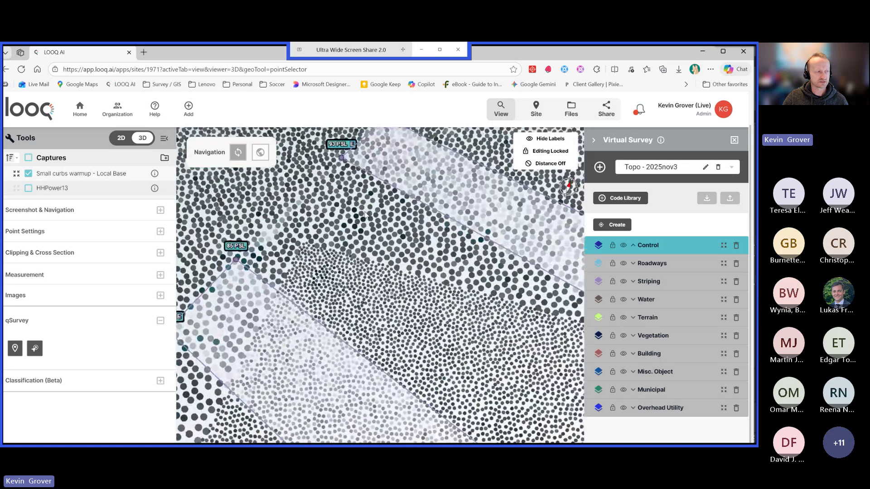
Turn on Point Outline in the point settings and collapse the tools to enlarge the 3D view.
left_click(160, 231)
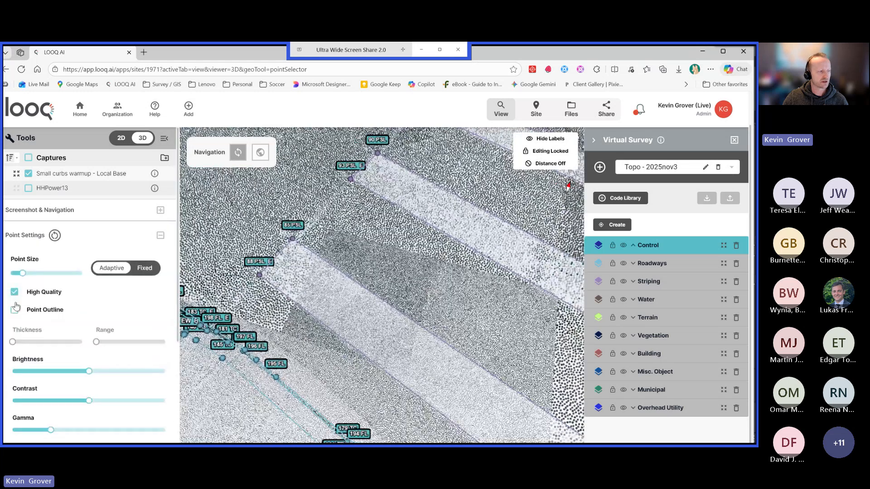
left_click(14, 310)
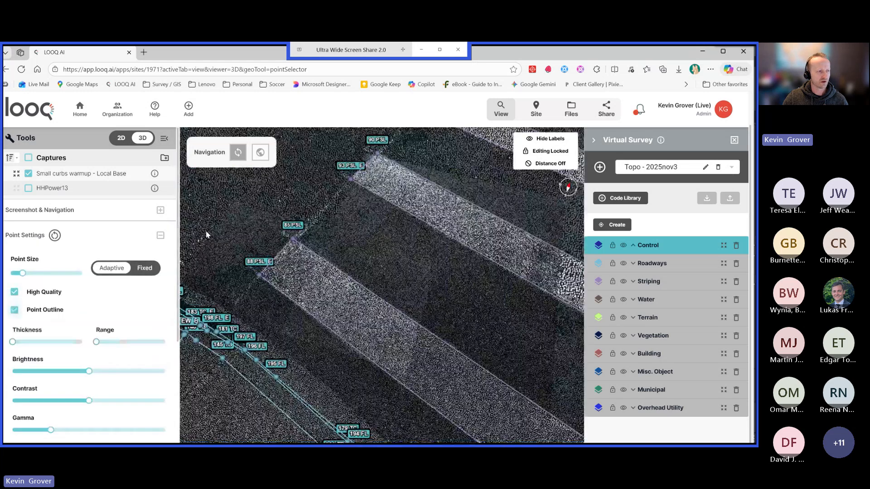
left_click(165, 140)
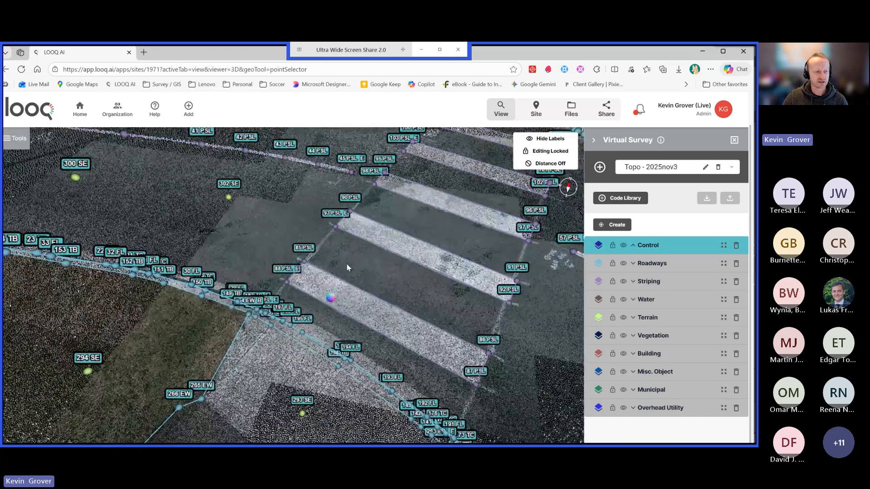
Examine the virtual survey points and linework along the crosswalk stripes, curb and walkway edges.
left_click_drag(347, 267, 383, 328)
scroll(303, 323, "up", 5)
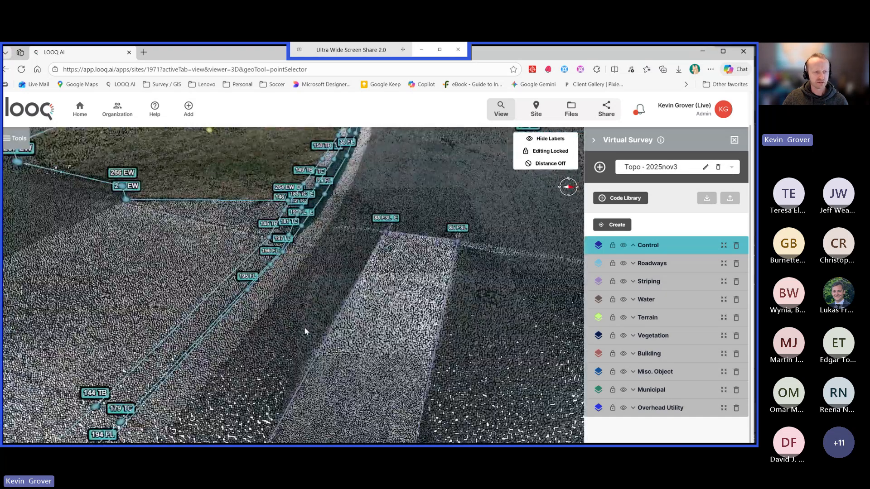
scroll(305, 326, "down", 3)
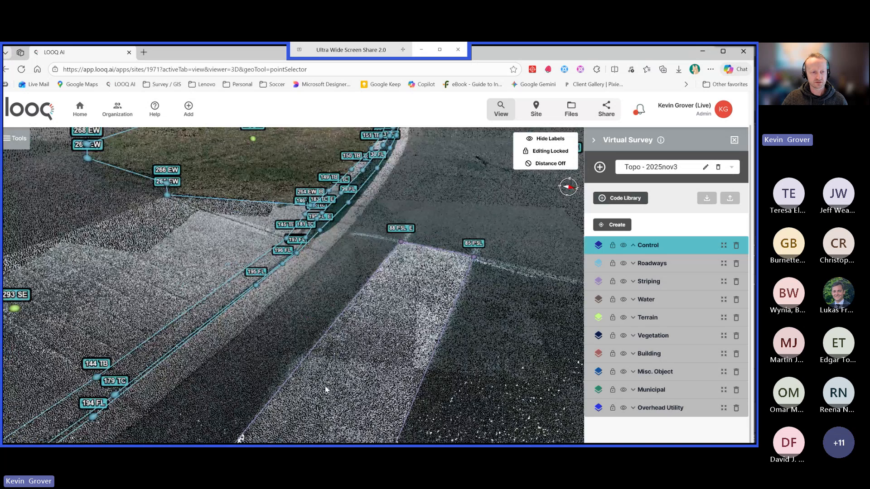
left_click_drag(409, 320, 386, 349)
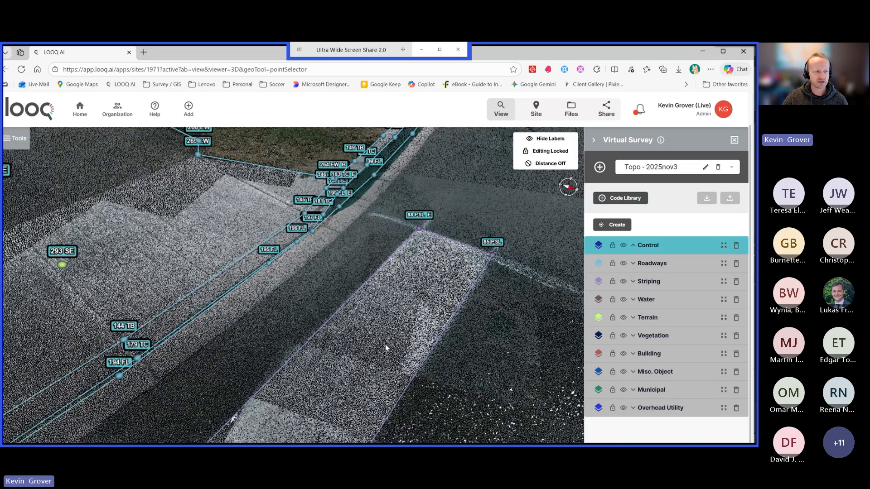
scroll(386, 350, "down", 4)
scroll(276, 359, "up", 6)
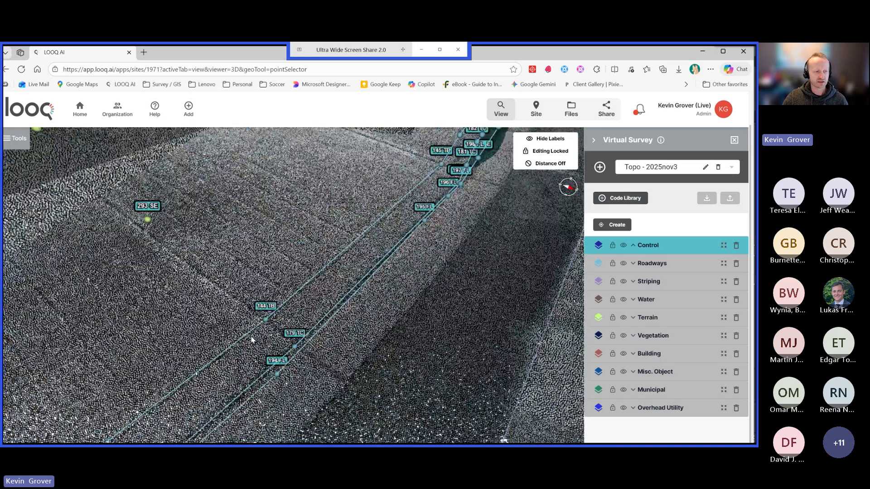
scroll(252, 339, "up", 3)
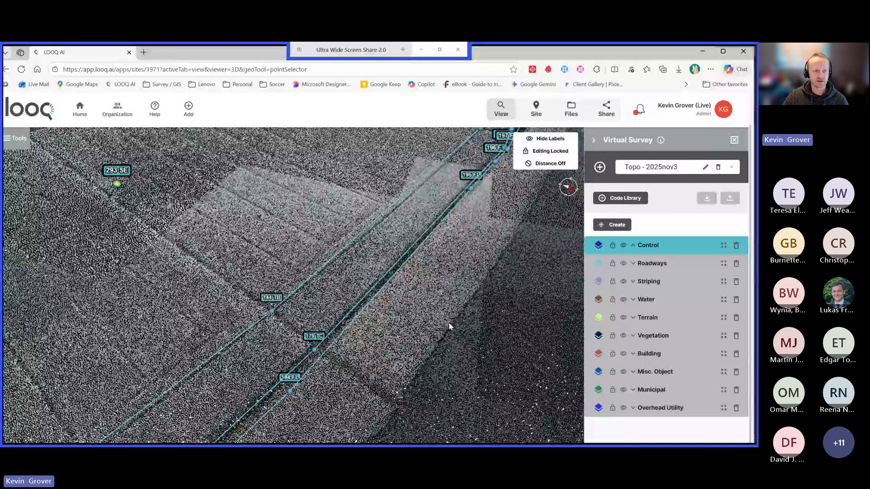
scroll(443, 326, "down", 5)
scroll(443, 326, "down", 2)
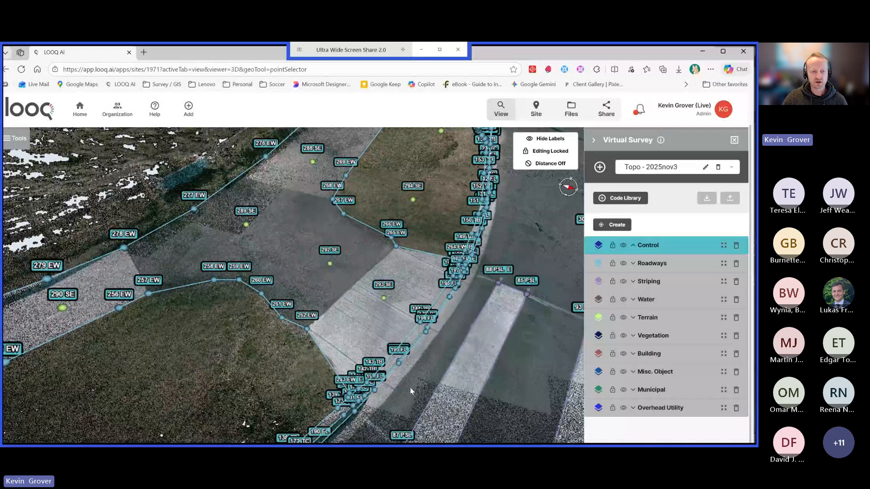
right_click_drag(485, 375, 512, 356)
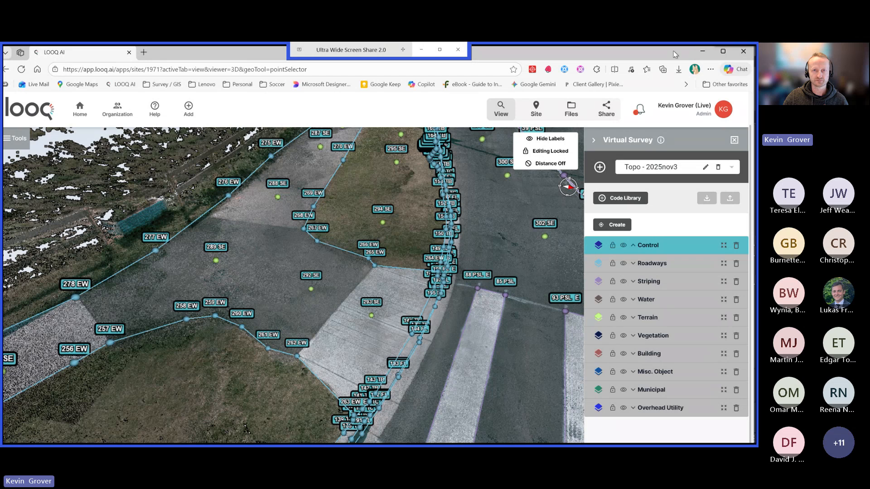
Minimize the Looq AI browser, move ReCap out of the way and switch to the Webinar_Initial drawing in Civil 3D.
left_click(703, 53)
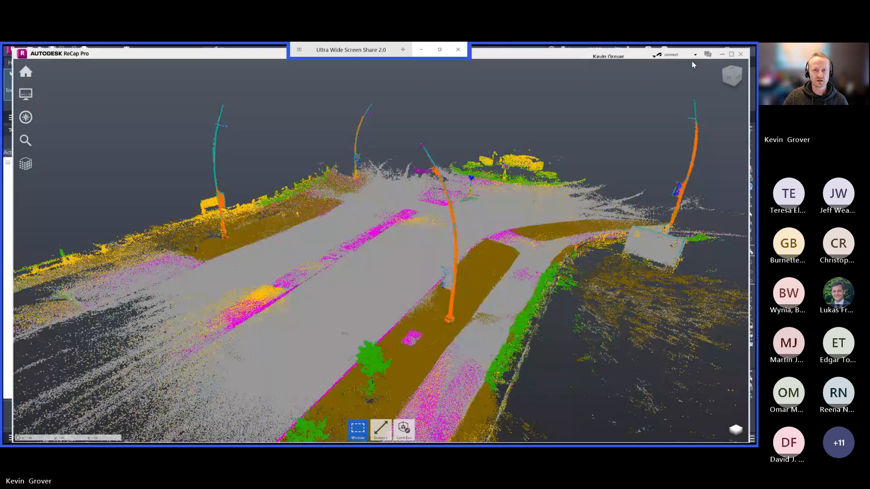
double_click(576, 56)
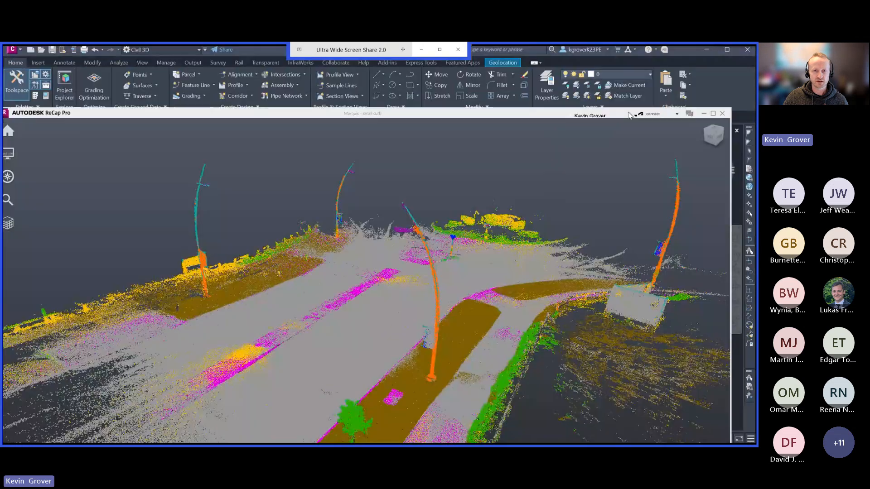
left_click(686, 126)
left_click(301, 227)
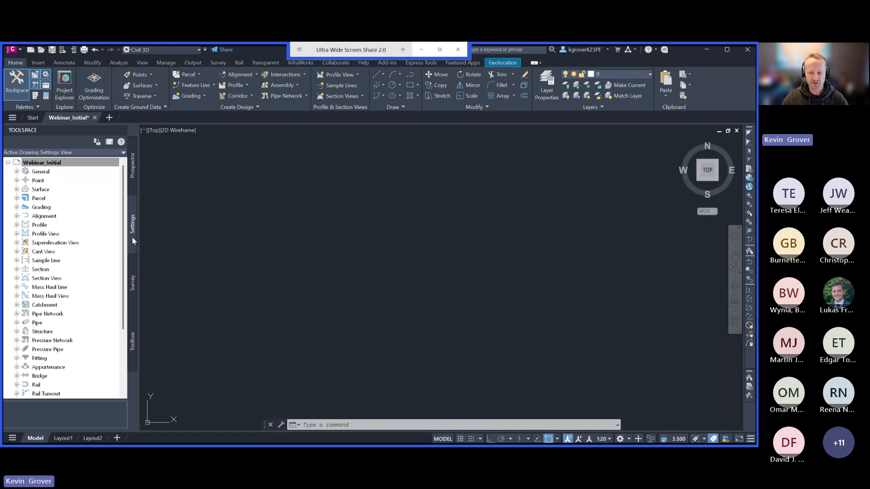
Open the Webinar_Initial drawing settings, check the coordinate system categories and accept the existing units and zone.
left_click(42, 163)
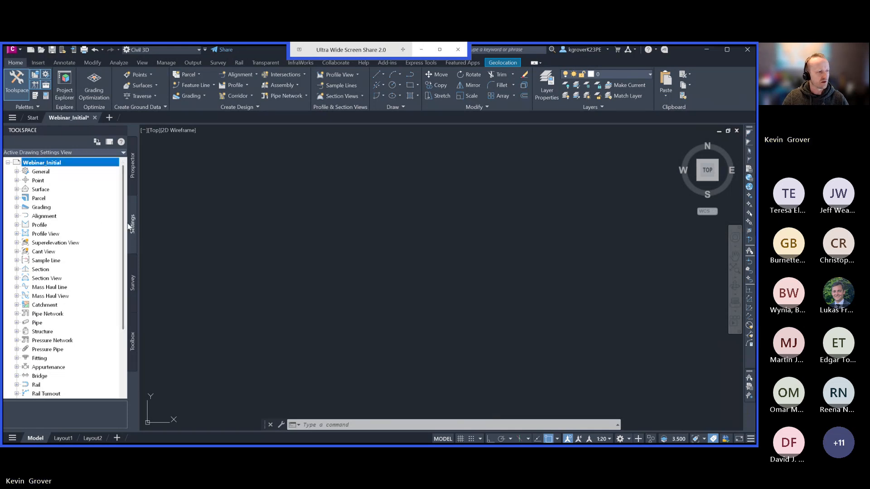
right_click(49, 165)
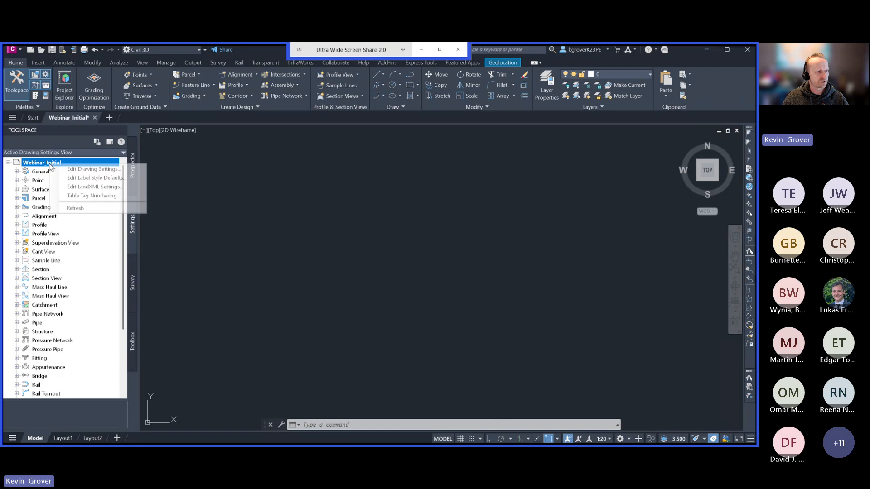
left_click(85, 170)
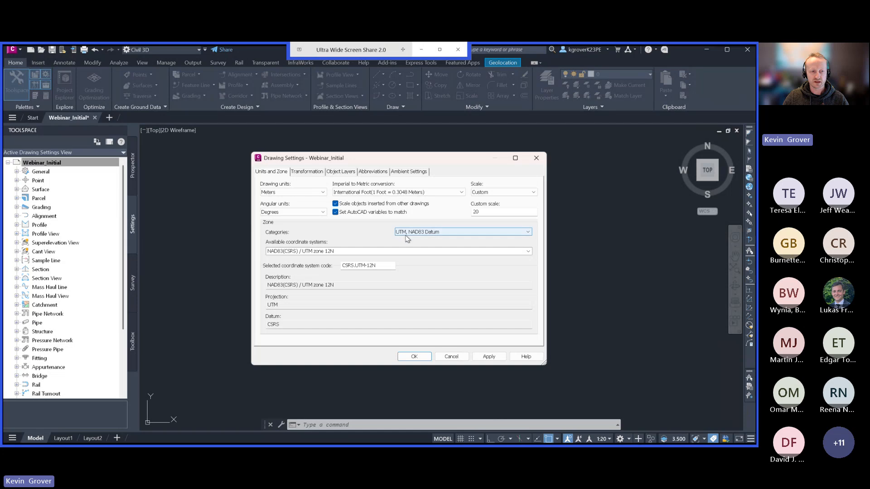
left_click(422, 233)
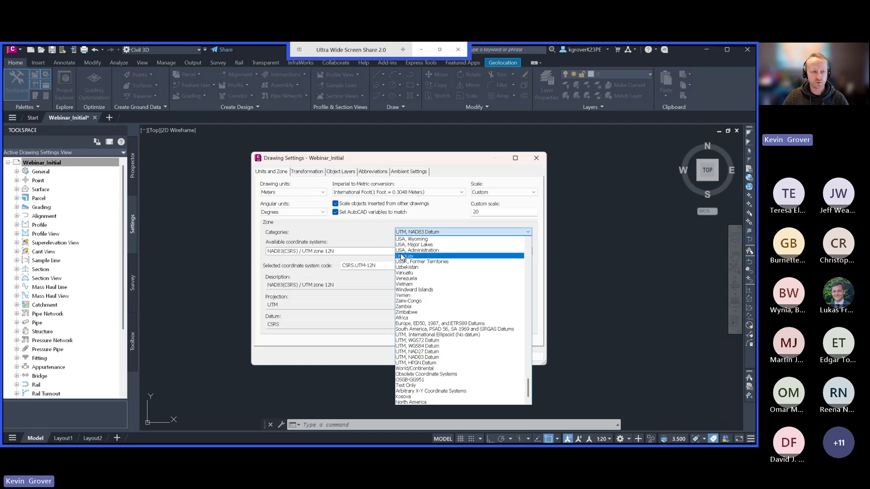
left_click(379, 234)
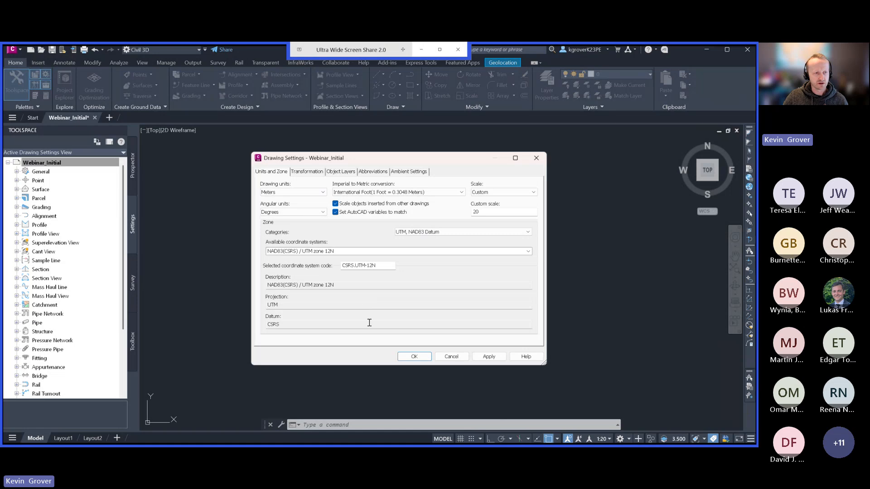
left_click(414, 357)
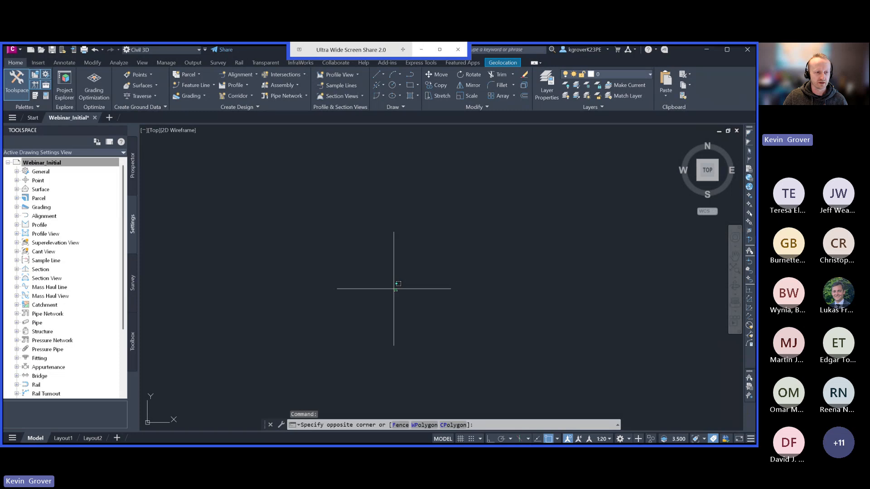
left_click(359, 273)
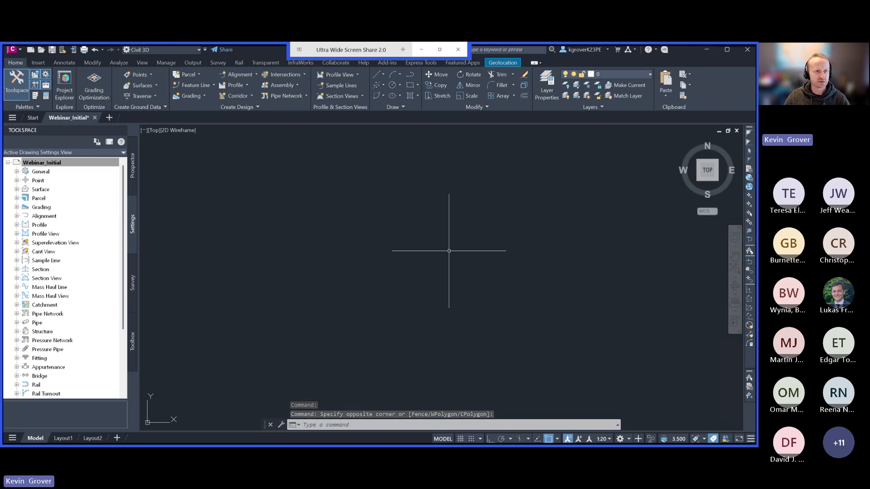
Try to attach the Webinar.rcp point cloud at 0,0,0 with scale 1 and zoom to point cloud enabled.
left_click(39, 62)
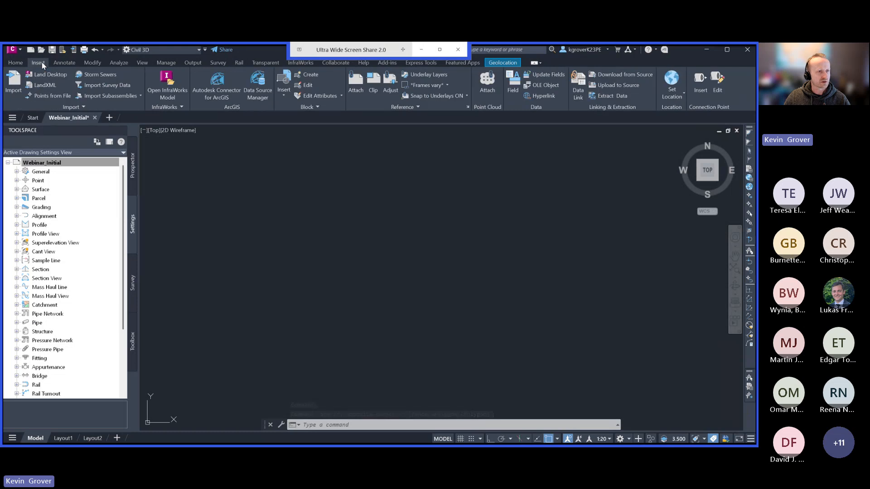
left_click(486, 87)
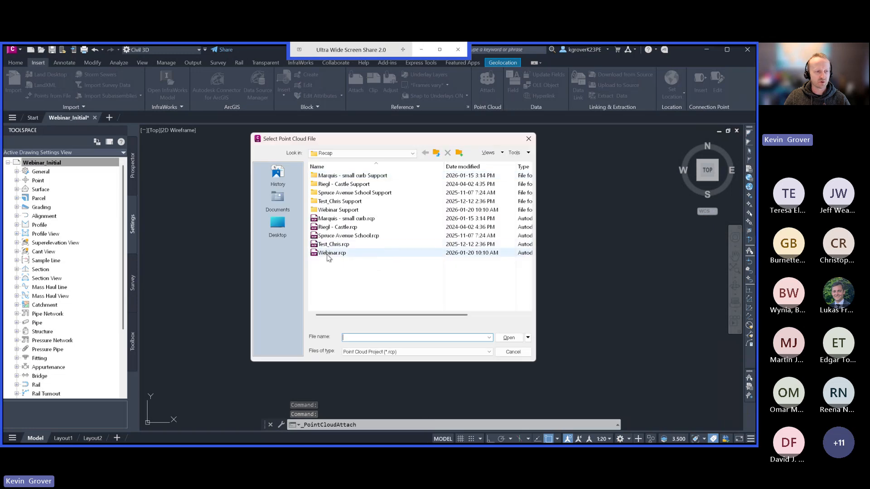
left_click(333, 253)
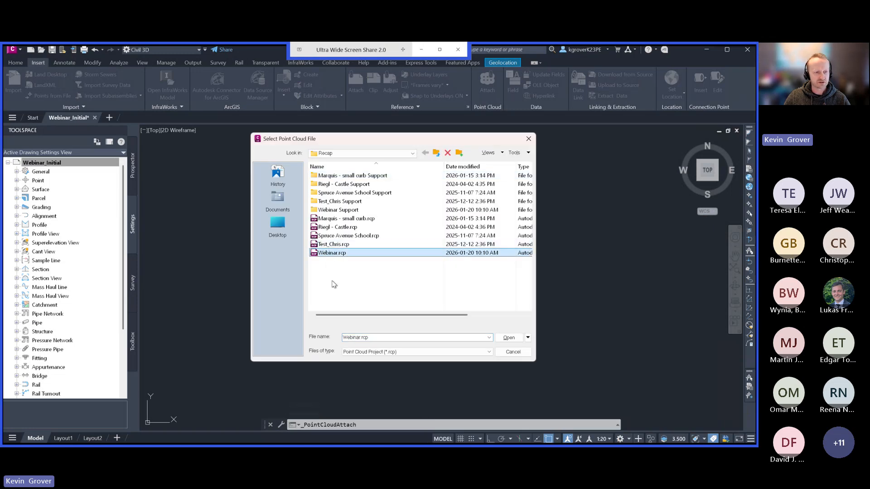
left_click(507, 339)
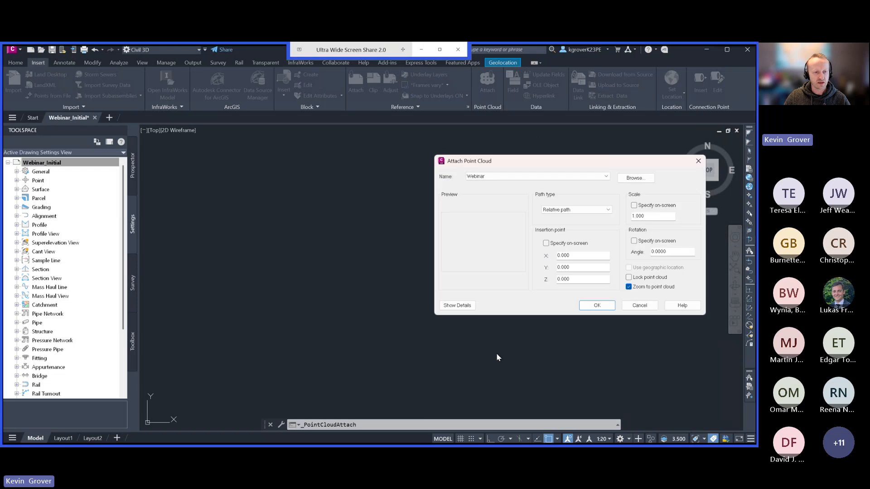
left_click(629, 287)
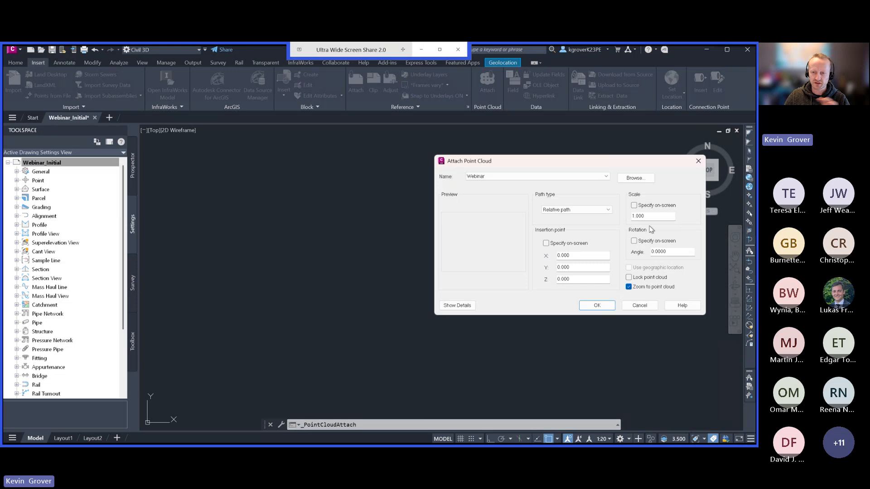
left_click(603, 308)
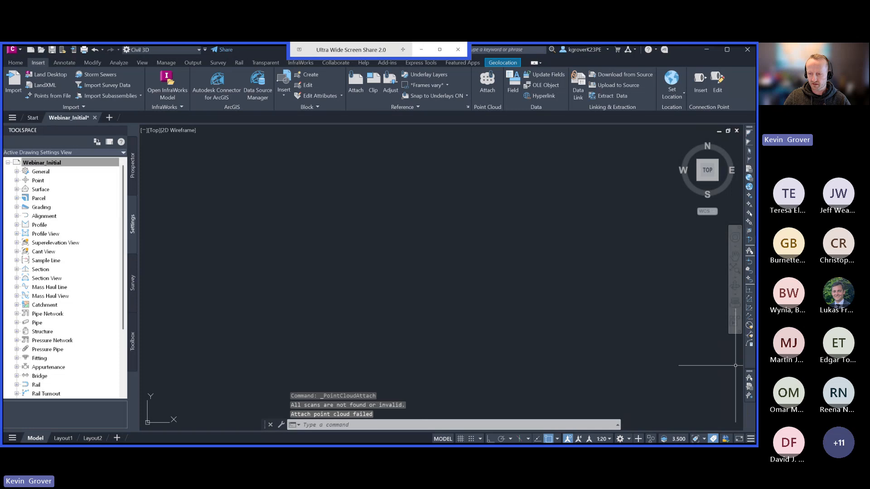
Switch to ReCap Pro and close the Marquis - small curb project without saving the changes.
key("alt+Tab")
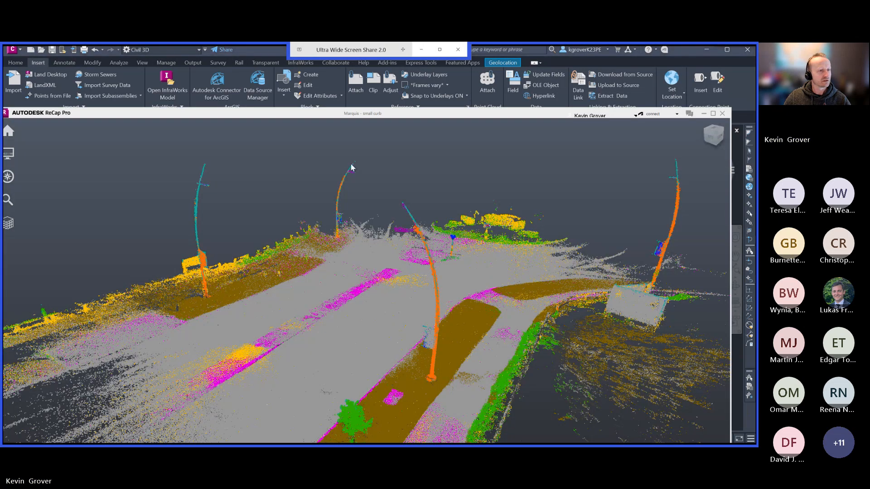
left_click(722, 113)
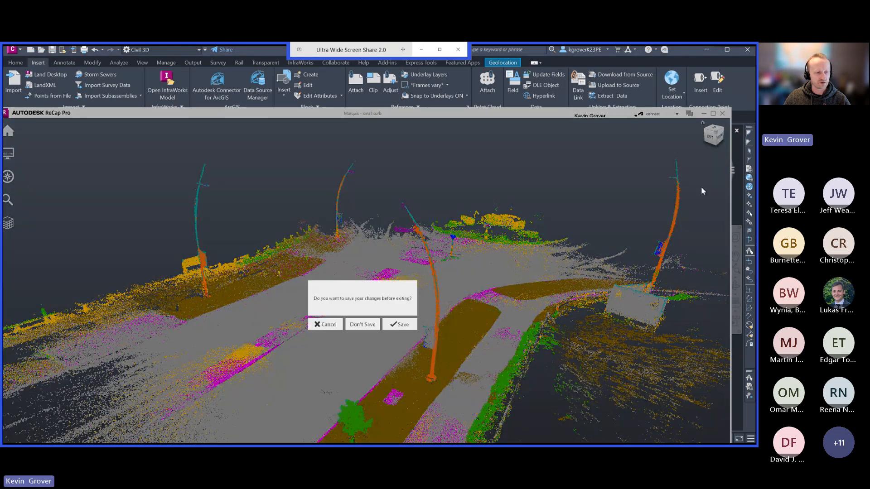
left_click(362, 325)
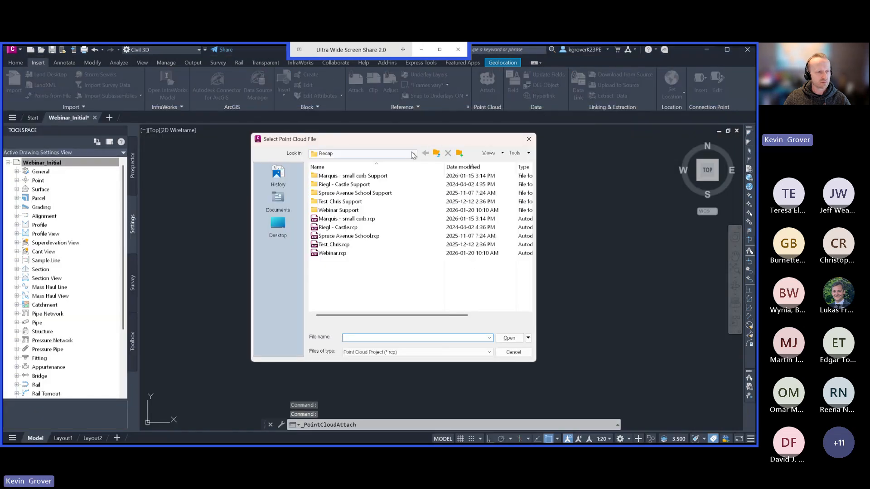
Attach the Marquis - small curb.rcp point cloud in Civil 3D at 0,0,0 with scale 1 and zoom to point cloud enabled.
left_click(413, 154)
left_click(354, 223)
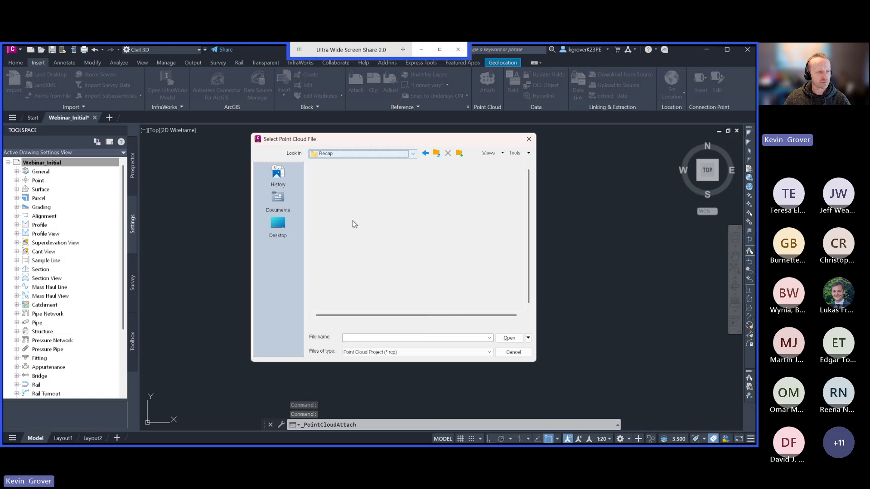
left_click(354, 218)
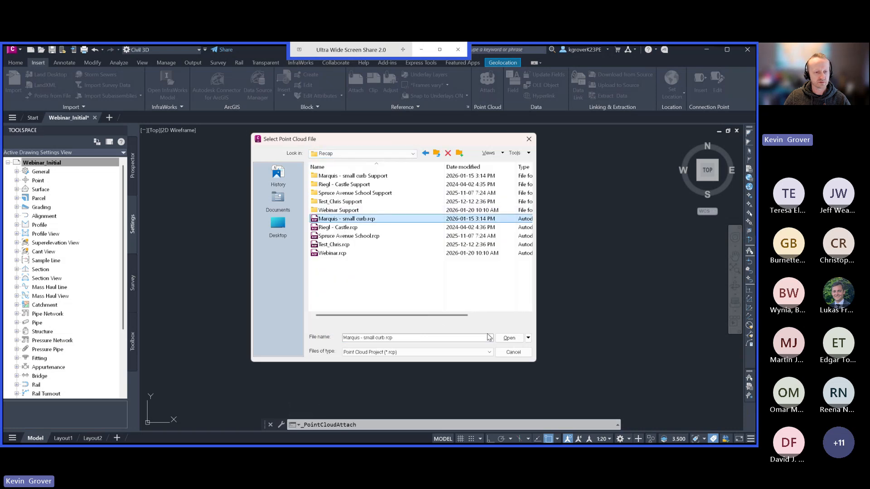
left_click(508, 338)
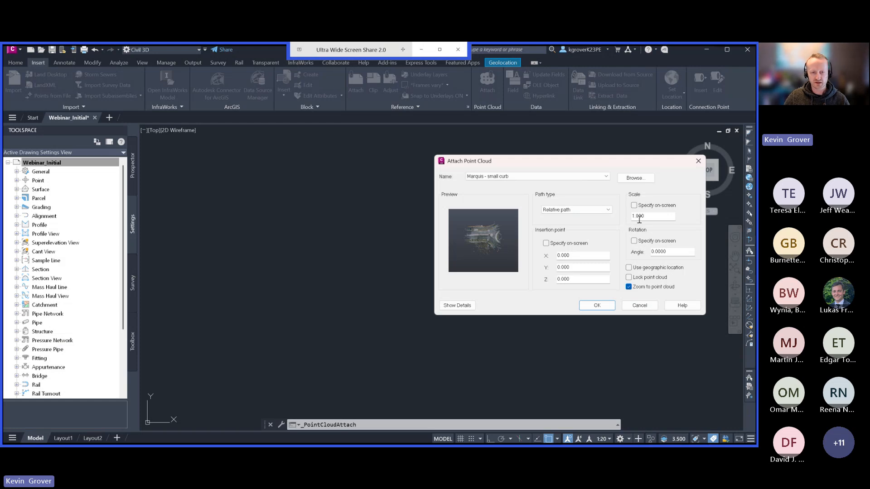
left_click(597, 305)
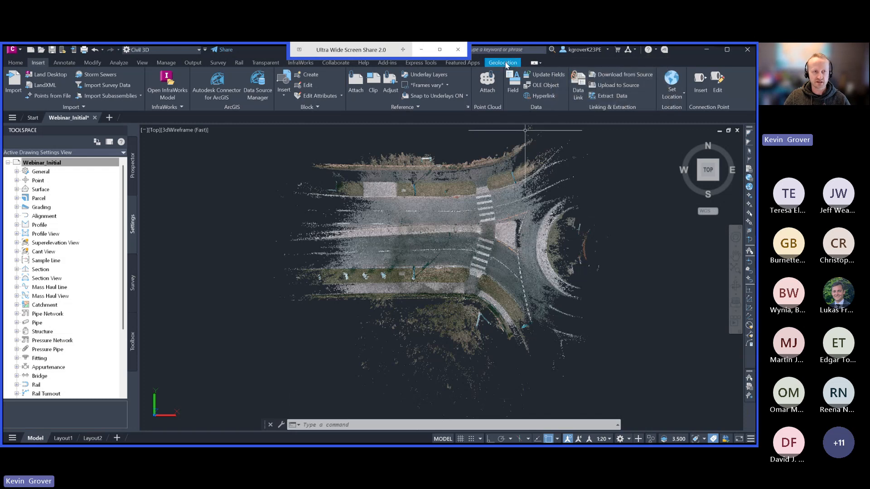
Turn on the Esri Imagery online map and examine how the point cloud lines up with the roundabout and surrounding roads.
left_click(508, 64)
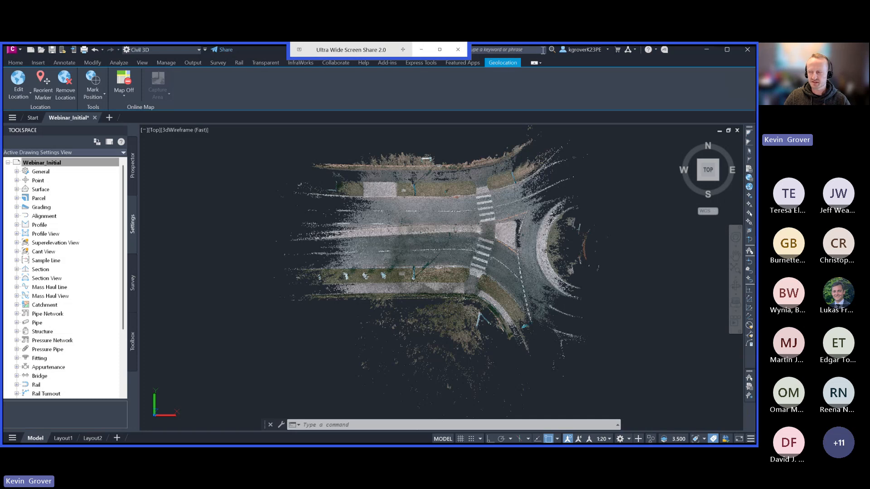
left_click(123, 91)
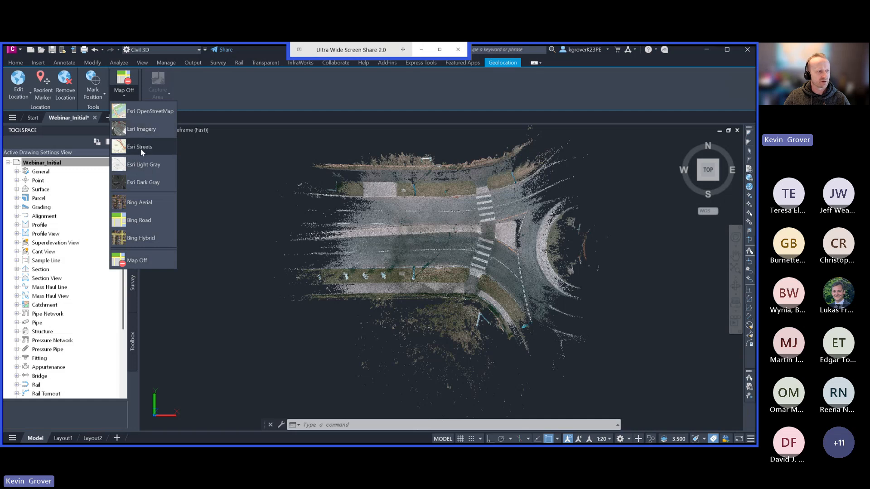
left_click(144, 130)
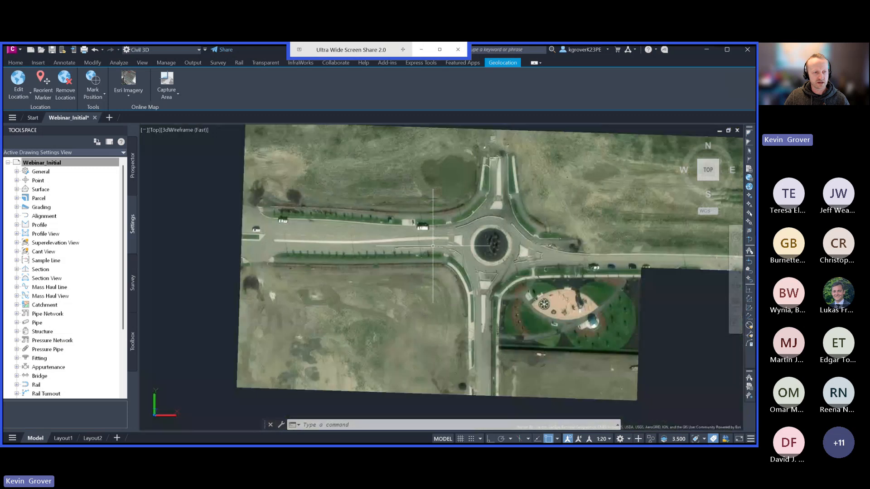
scroll(434, 246, "down", 2)
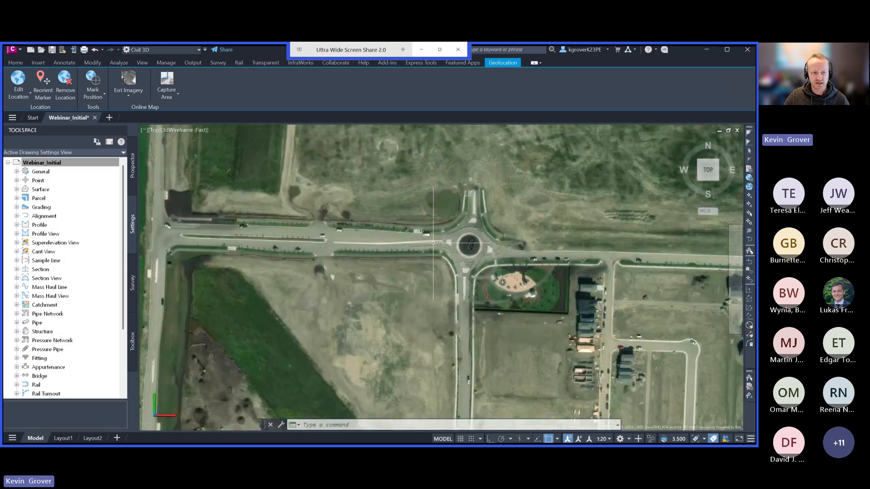
scroll(434, 241, "up", 4)
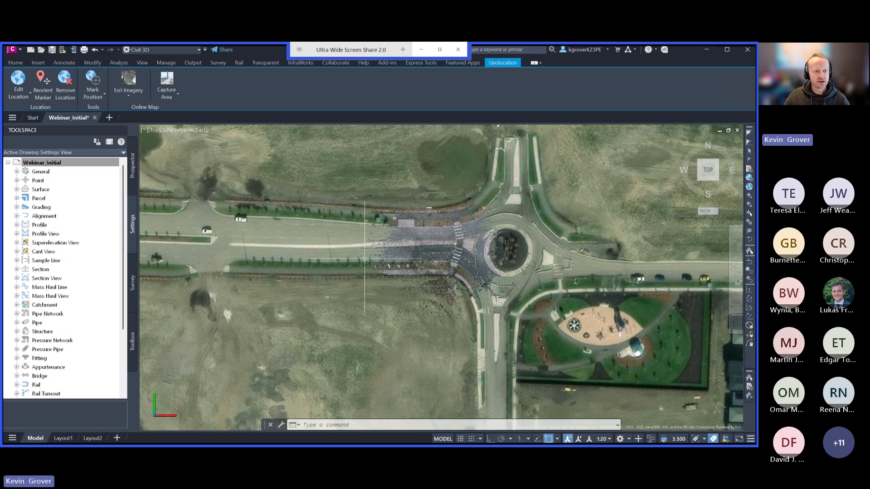
scroll(409, 257, "down", 2)
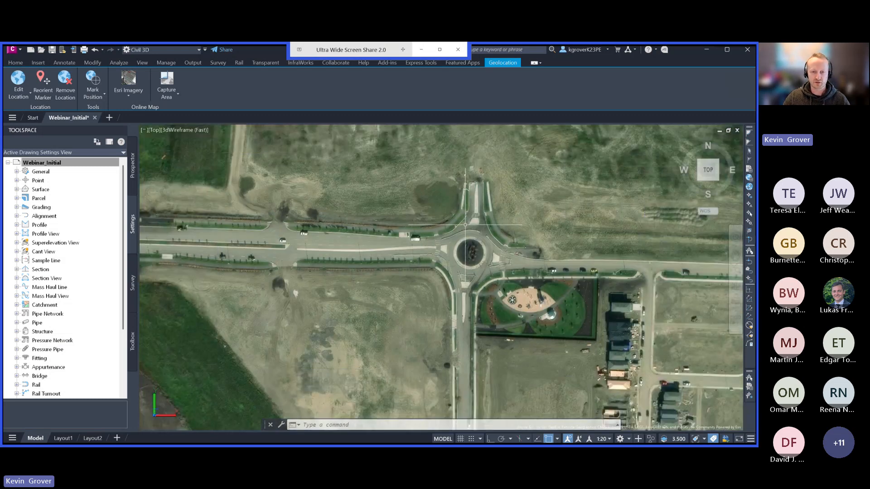
scroll(413, 274, "down", 3)
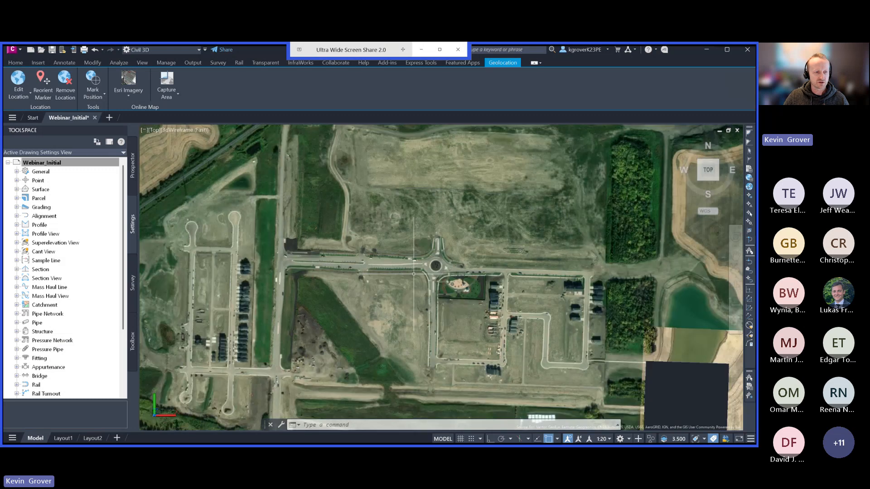
scroll(414, 274, "down", 2)
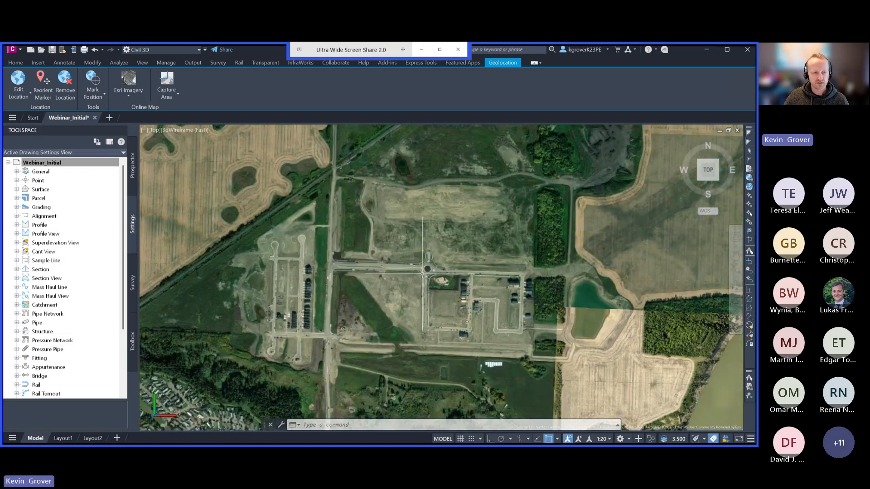
scroll(421, 273, "up", 8)
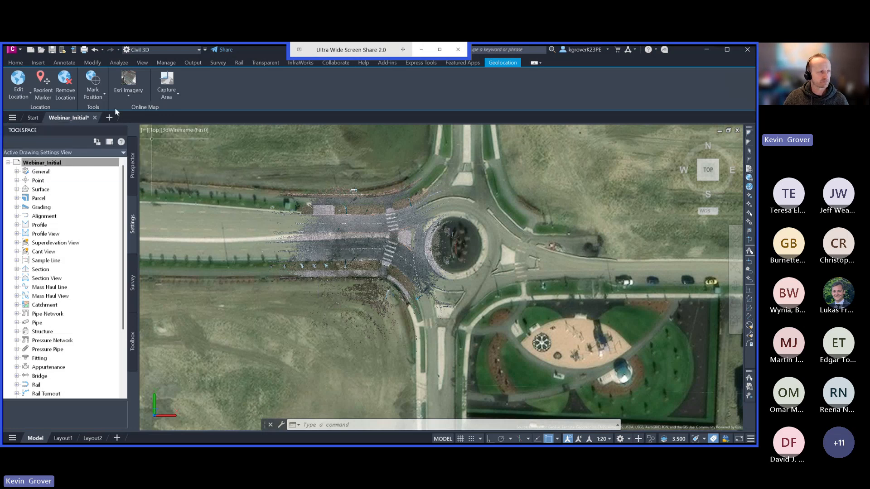
Turn off the online map behind the point cloud and clear the started selection window.
double_click(131, 94)
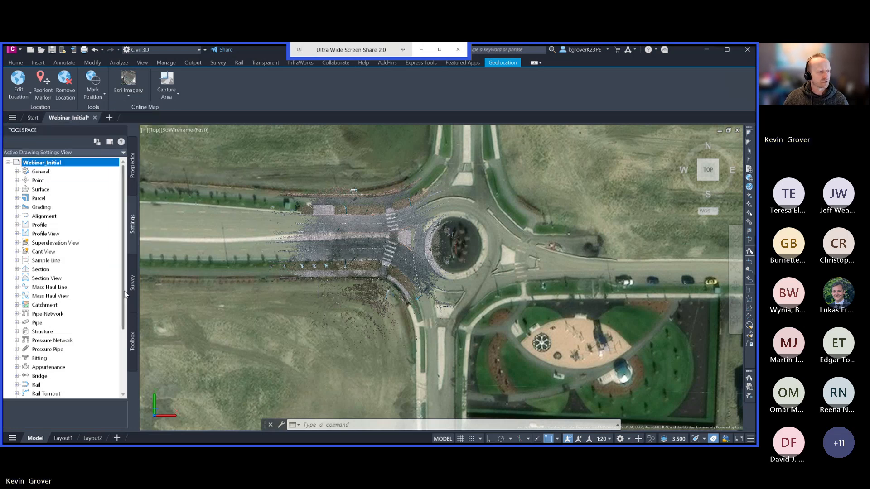
left_click(134, 94)
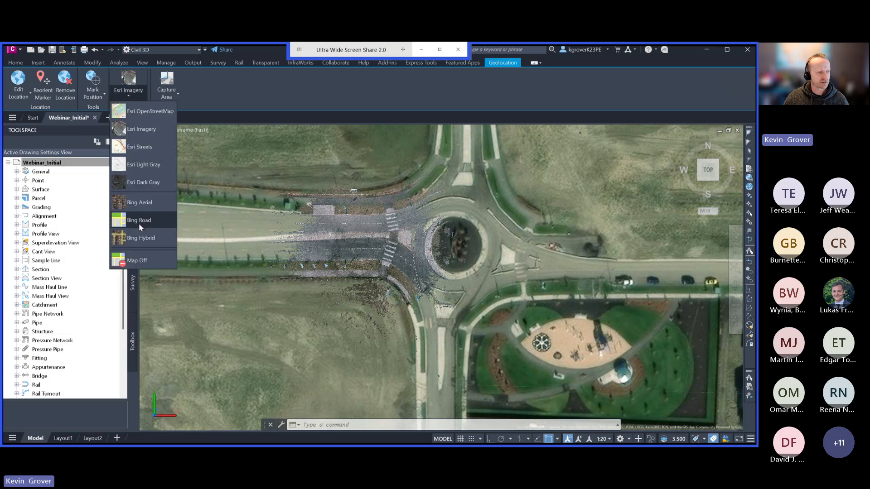
left_click(138, 261)
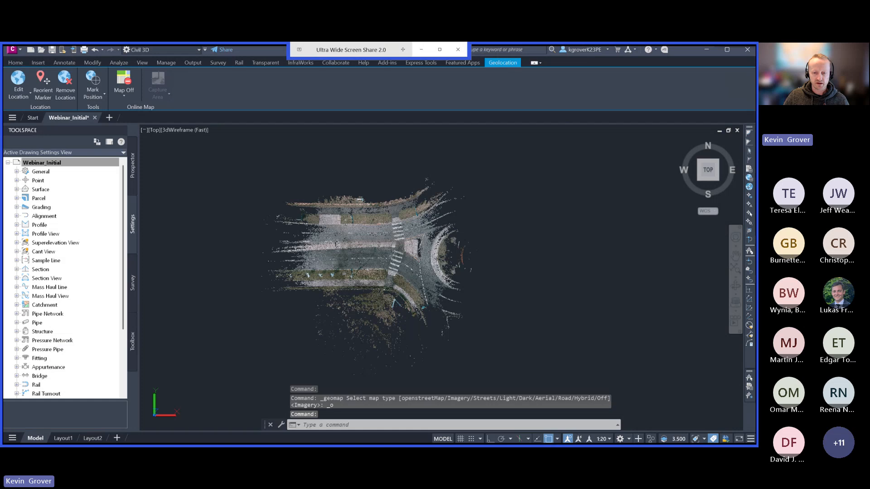
left_click(562, 296)
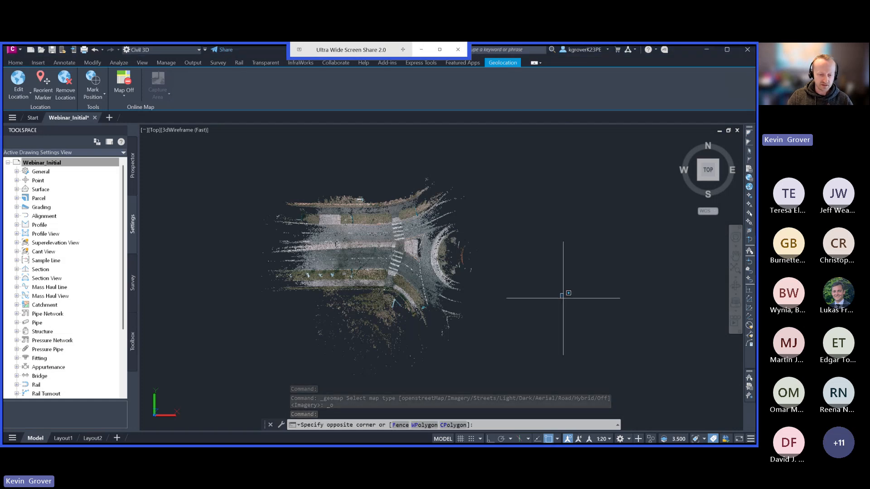
key("Escape")
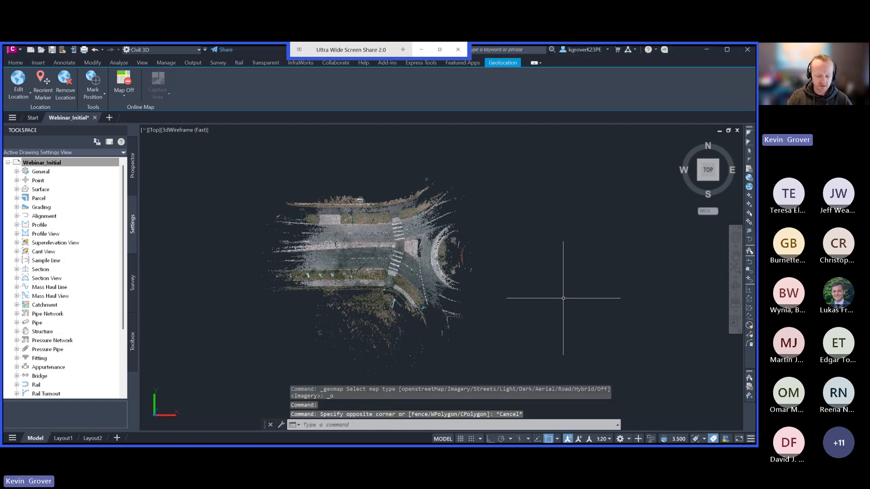
Insert the georeferenced image looq_scan_10742.tif with MAPIINSERT, accepting the correlation from the image file in meters.
type("mapiinser")
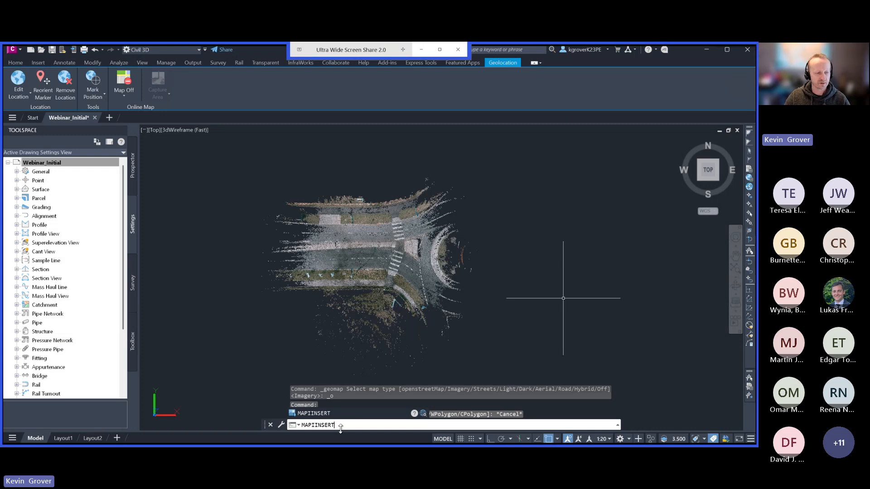
key("Return")
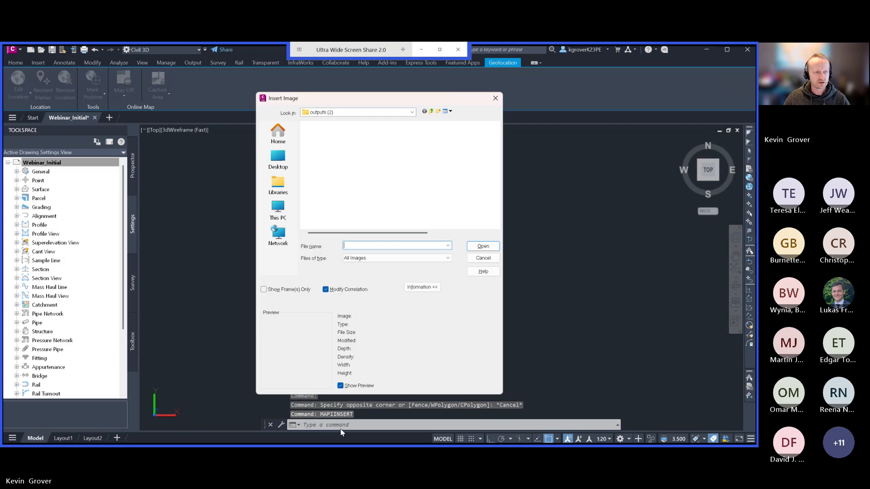
left_click(328, 154)
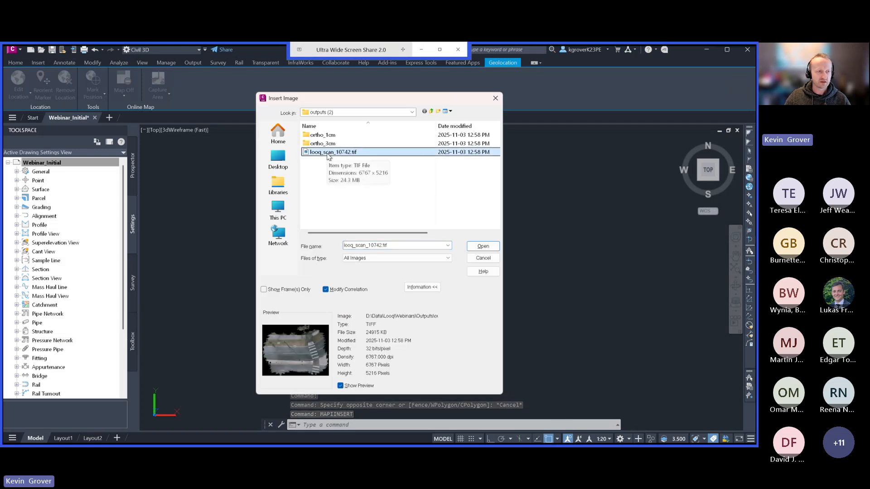
left_click(483, 245)
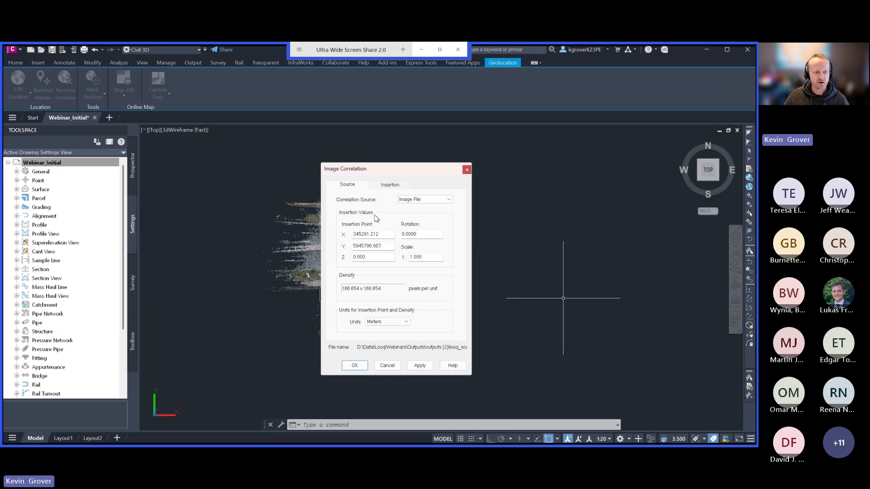
left_click(362, 365)
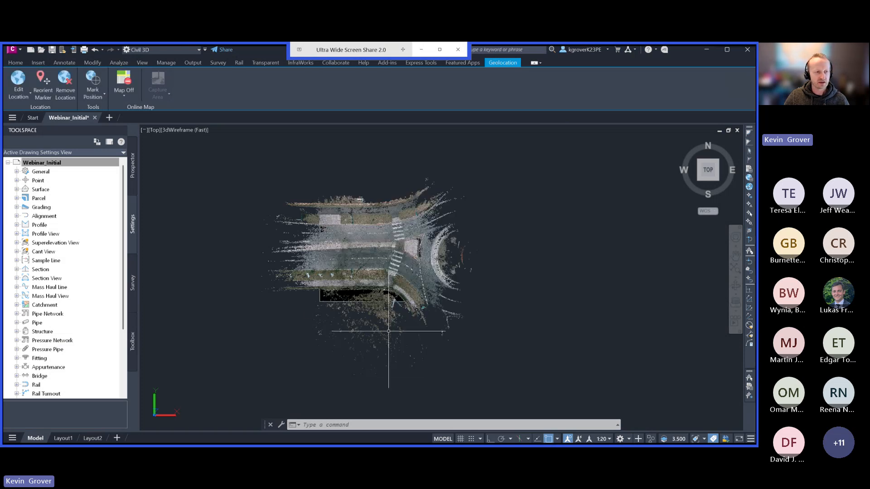
Send the inserted looq_scan_10742 image behind the point cloud using DRAWORDER with the Back option.
scroll(335, 269, "up", 3)
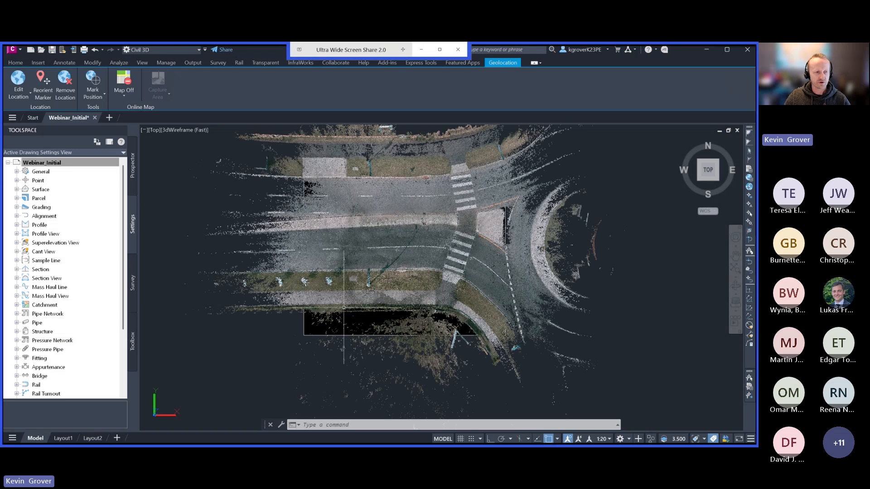
left_click(303, 327)
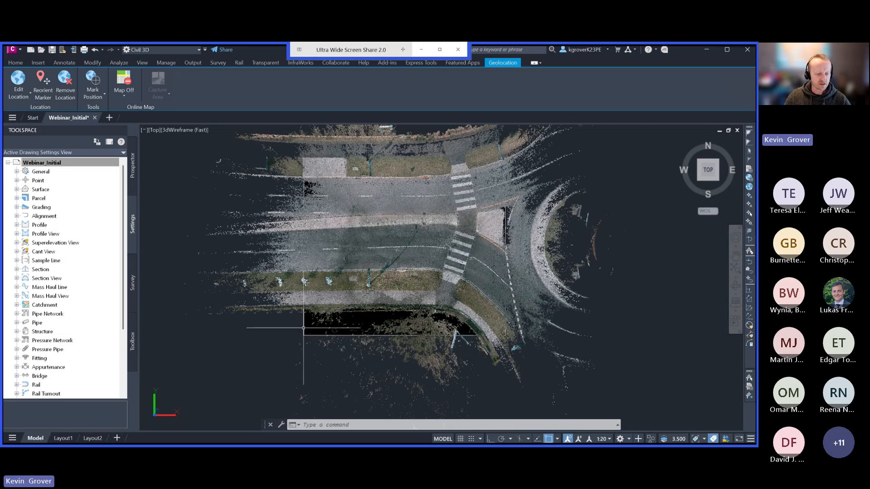
type("draworder")
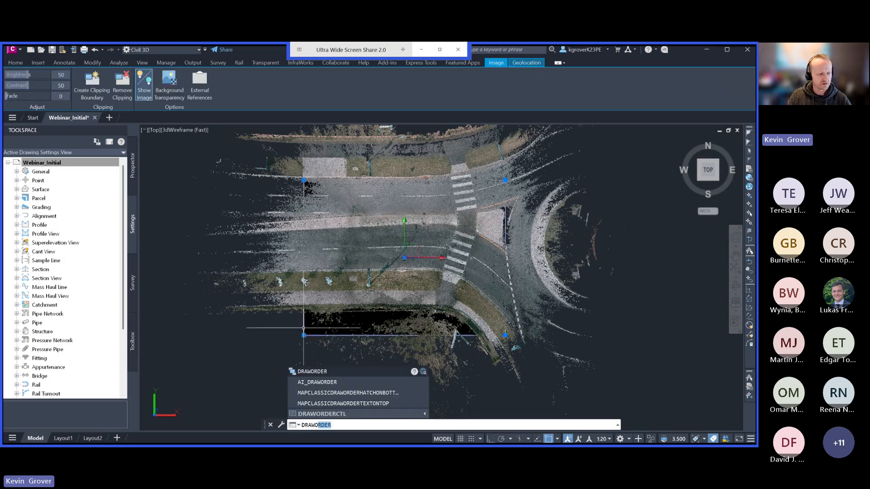
key("Return")
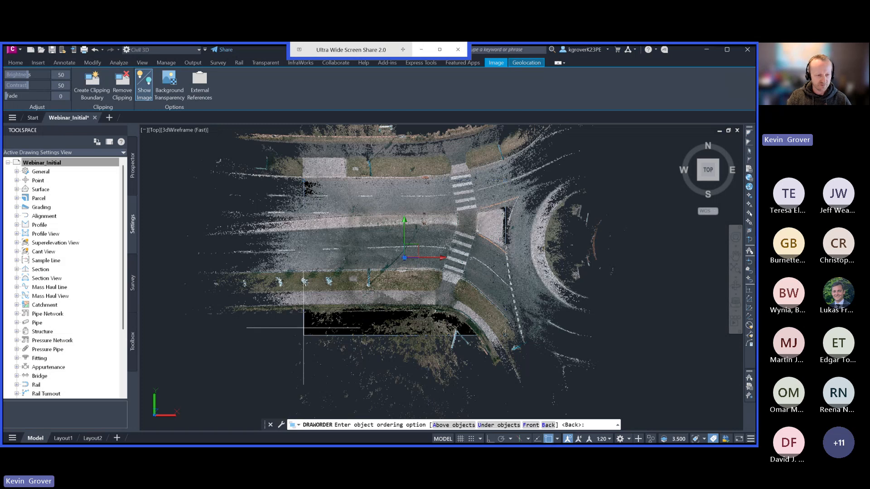
key("Return")
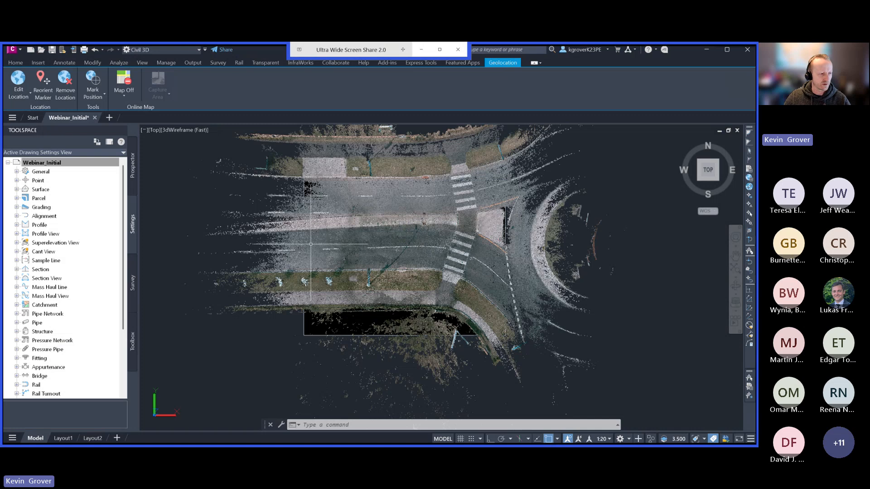
Hide the point cloud and inspect the orthoimage closely around the crosswalk and curb ramp.
left_click(288, 277)
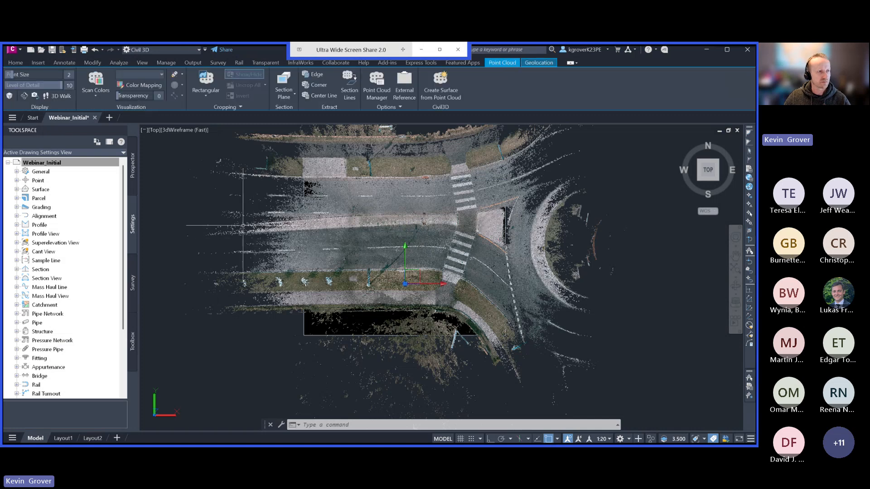
right_click(260, 248)
mouse_move(288, 275)
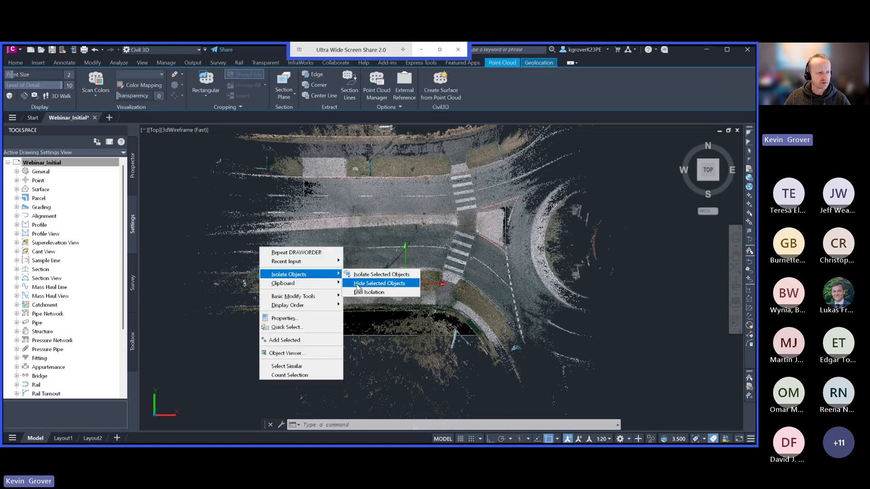
left_click(358, 284)
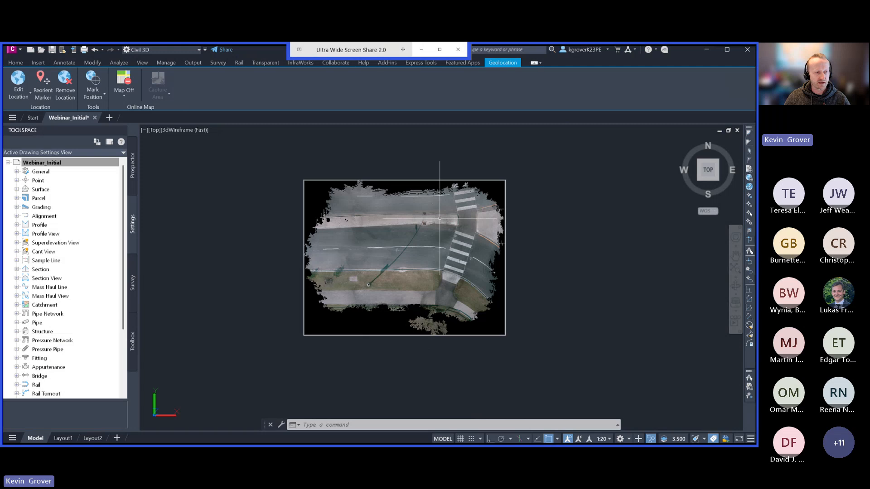
scroll(439, 218, "up", 6)
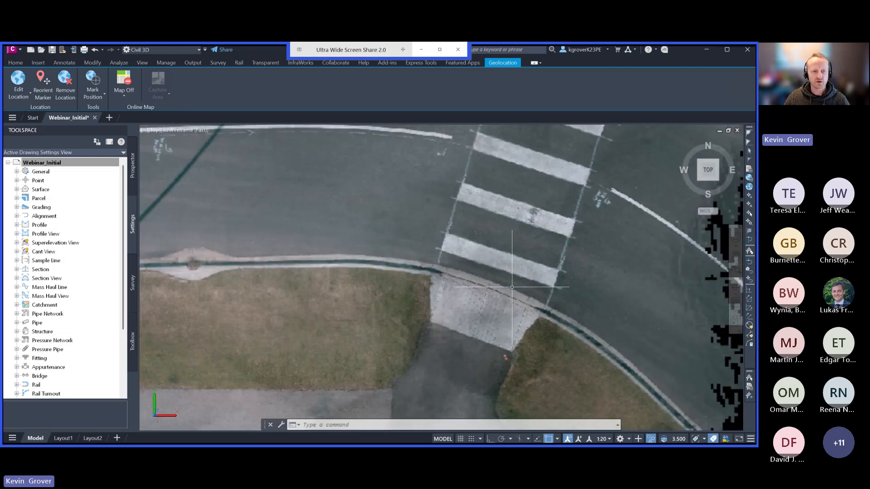
scroll(463, 274, "up", 4)
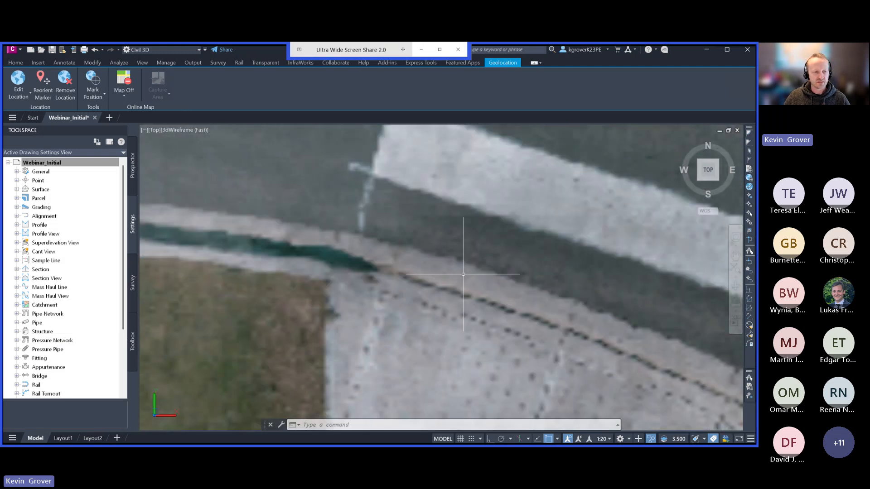
Regenerate all viewports with REGENALL and examine the orthoimage from the curb ramp out to its full extent.
type("rea")
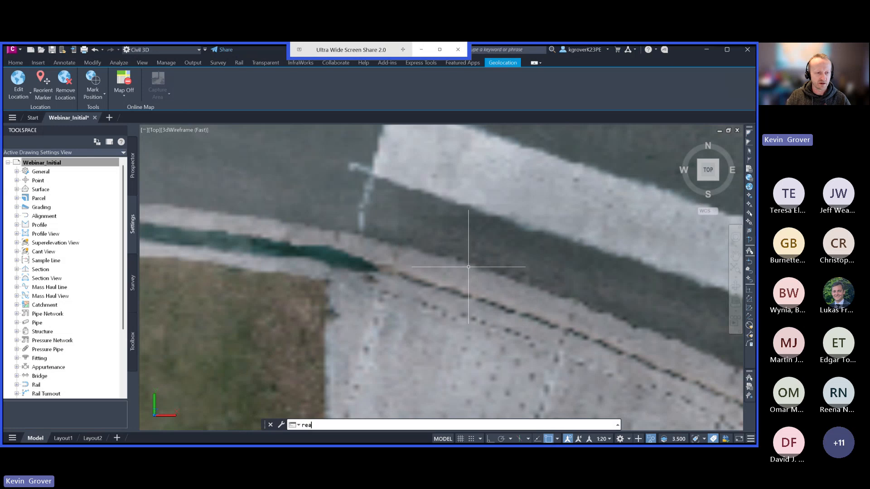
key("Return")
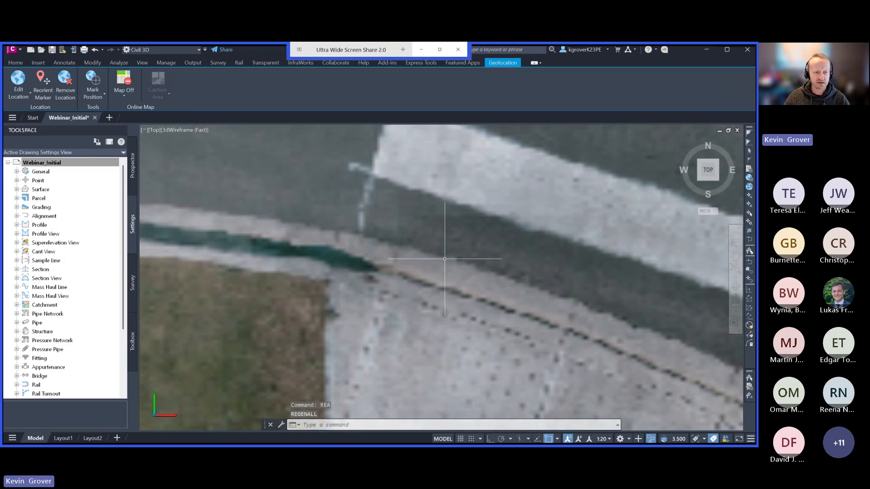
scroll(445, 259, "down", 2)
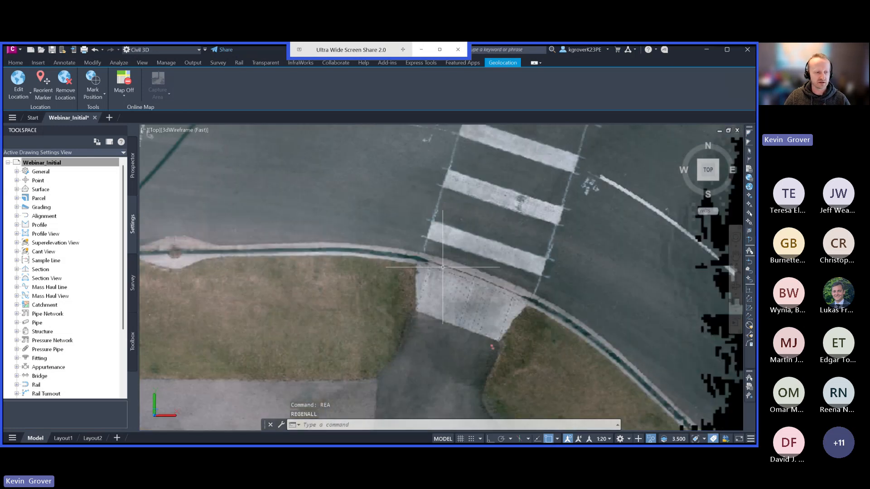
scroll(471, 271, "down", 4)
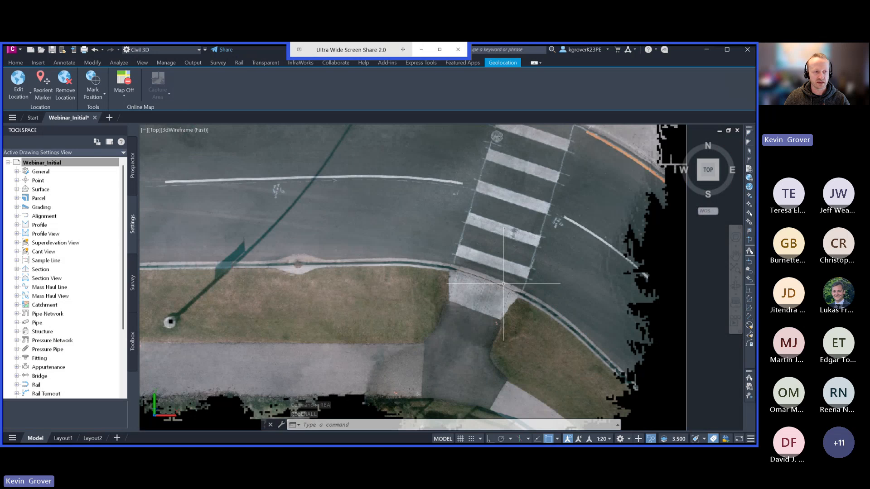
middle_click_drag(503, 284, 490, 313)
scroll(500, 333, "down", 2)
key("Escape")
scroll(495, 278, "down", 4)
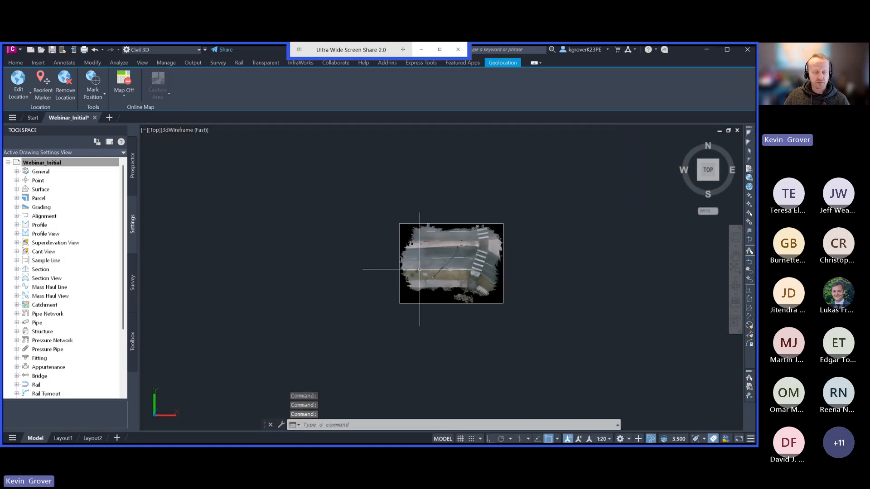
End object isolation to bring the hidden point cloud back over the orthoimage.
scroll(415, 275, "up", 1)
left_click(327, 269)
right_click(298, 252)
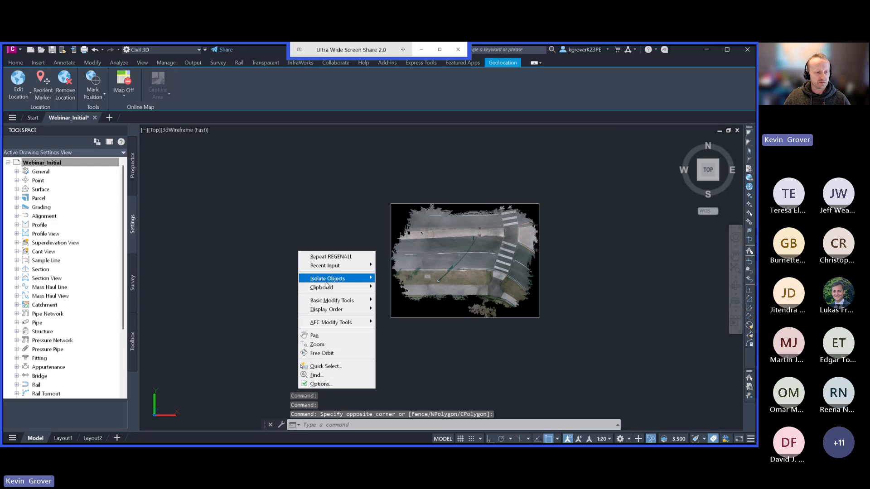
mouse_move(327, 278)
left_click(385, 295)
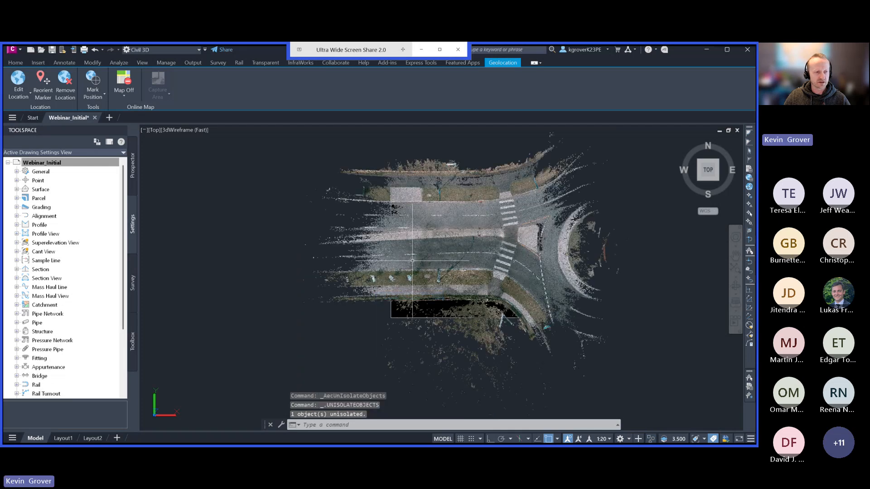
Set the point cloud's color stylization to Classification and view the classified roadway up close.
middle_click_drag(365, 297, 350, 298)
left_click_drag(350, 298, 359, 289)
key("Escape")
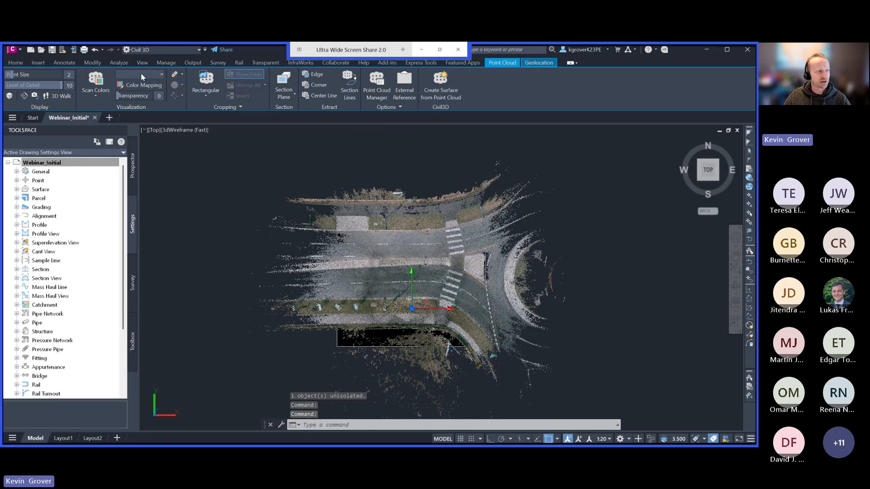
left_click(96, 94)
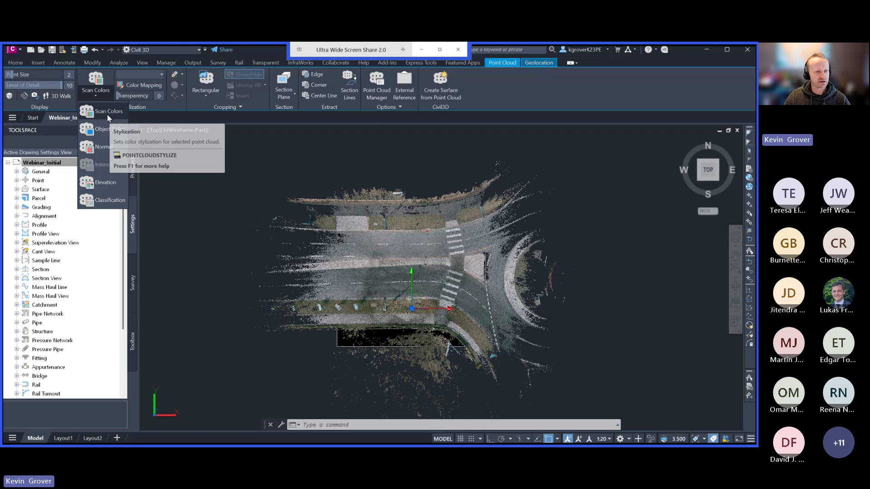
left_click(109, 200)
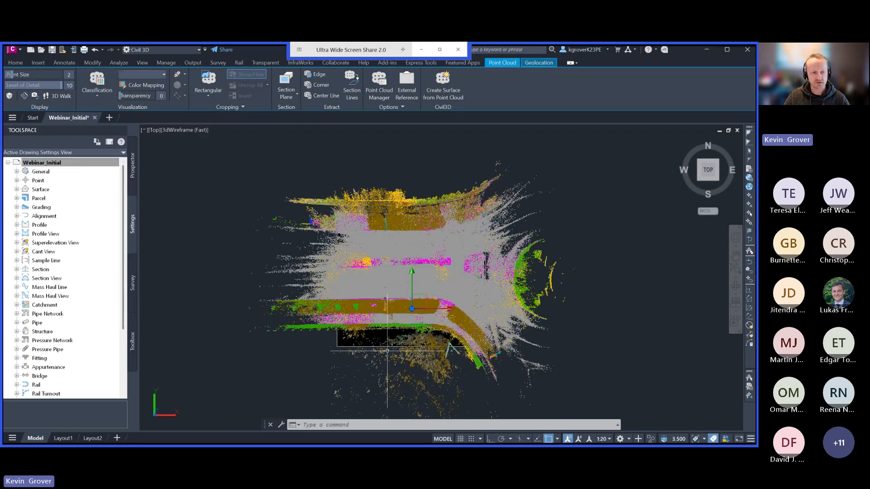
scroll(443, 320, "up", 3)
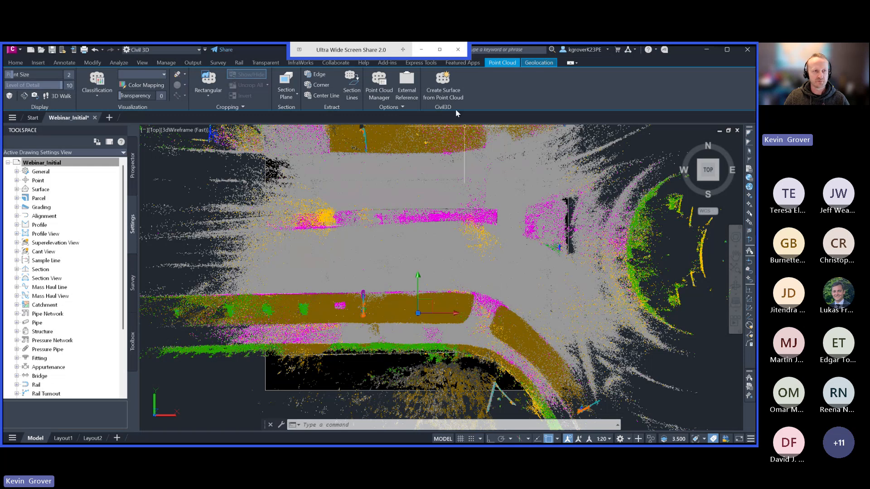
Try setting up a TIN surface from the whole point cloud with the No filter method, and leave the wizard.
left_click(446, 88)
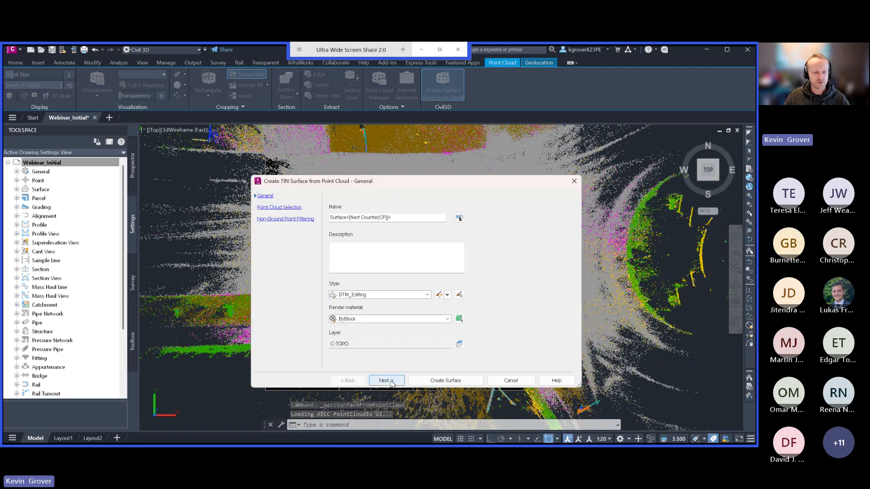
left_click(392, 381)
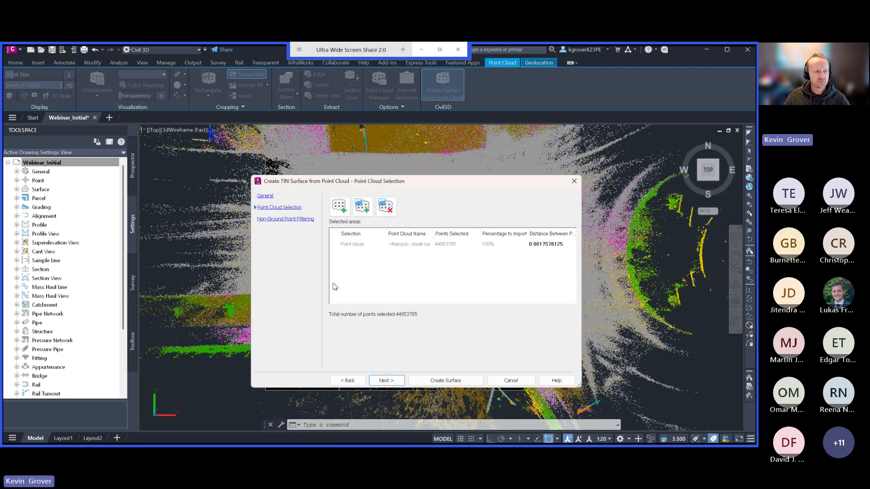
left_click(357, 247)
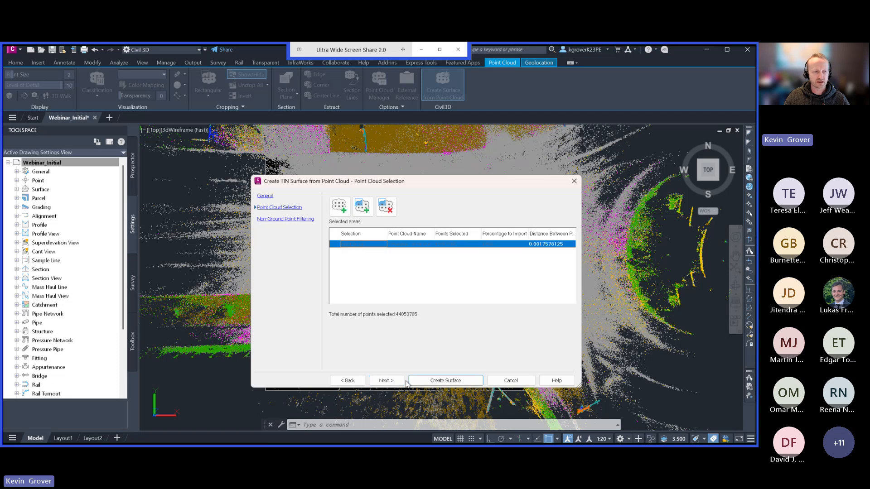
left_click(391, 380)
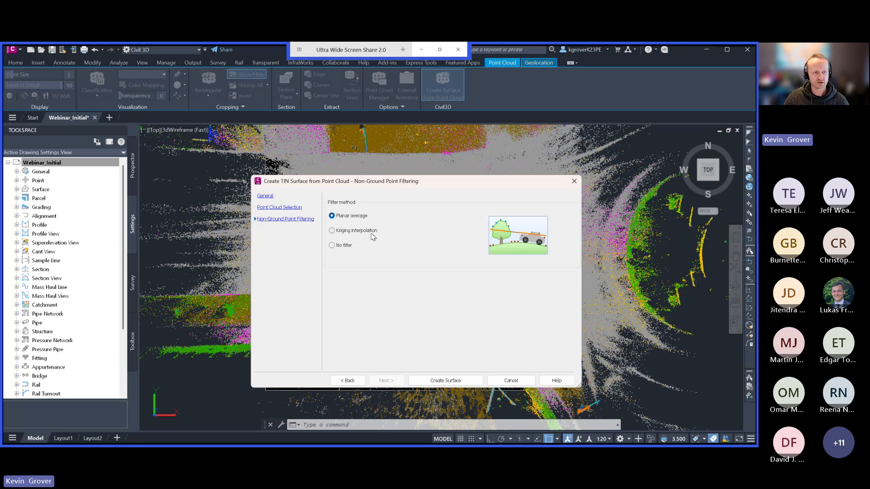
left_click(332, 245)
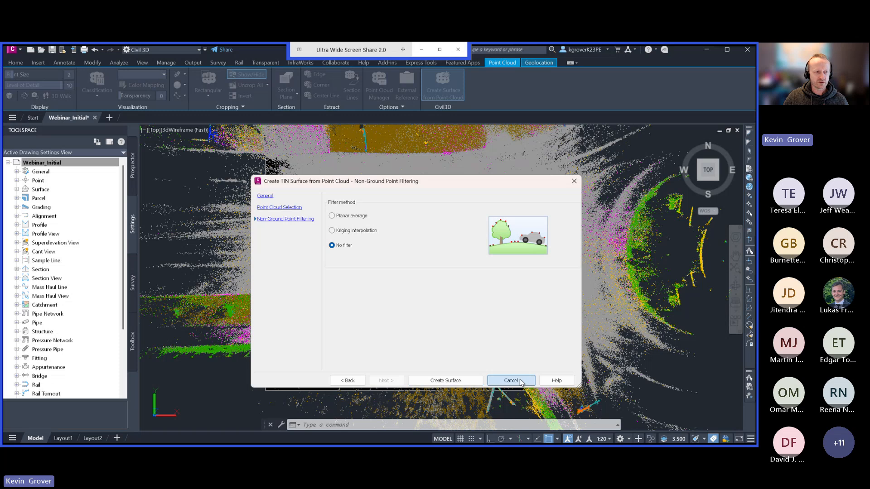
left_click(447, 380)
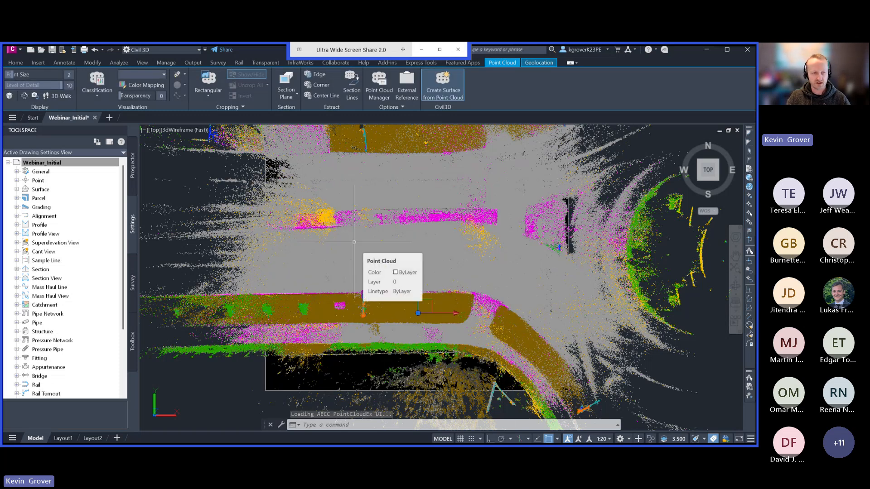
left_click(339, 426)
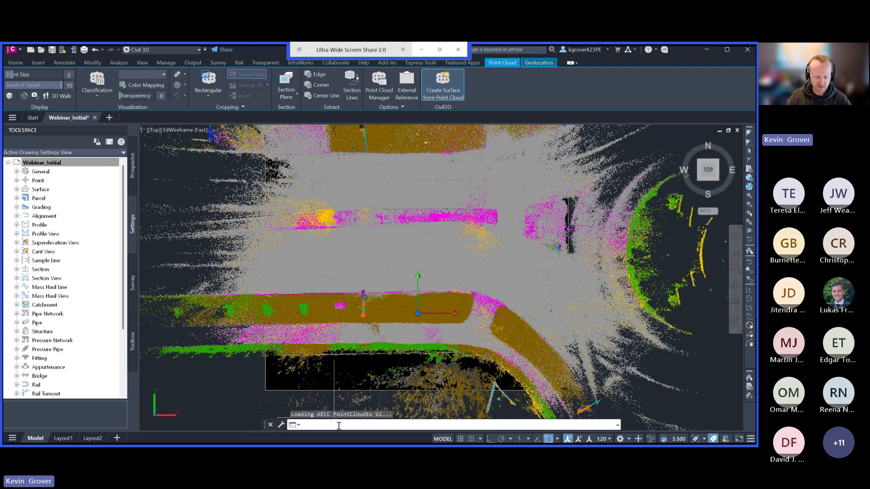
type("mapw")
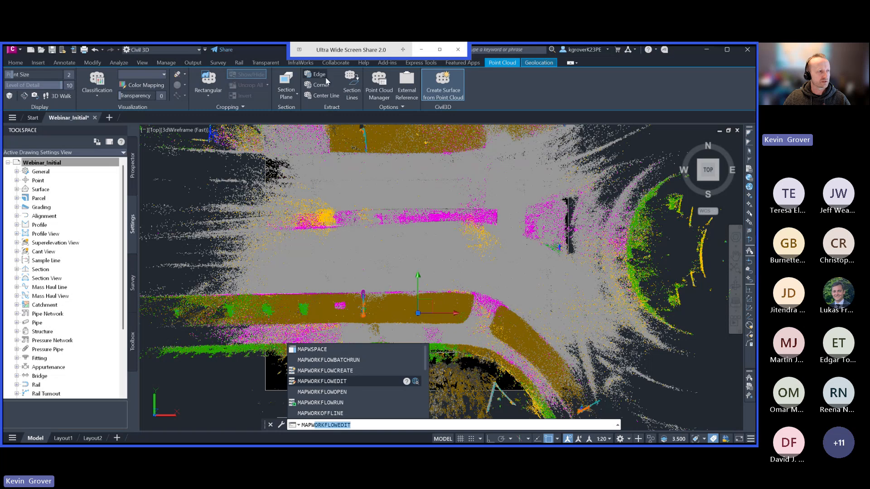
left_click(156, 49)
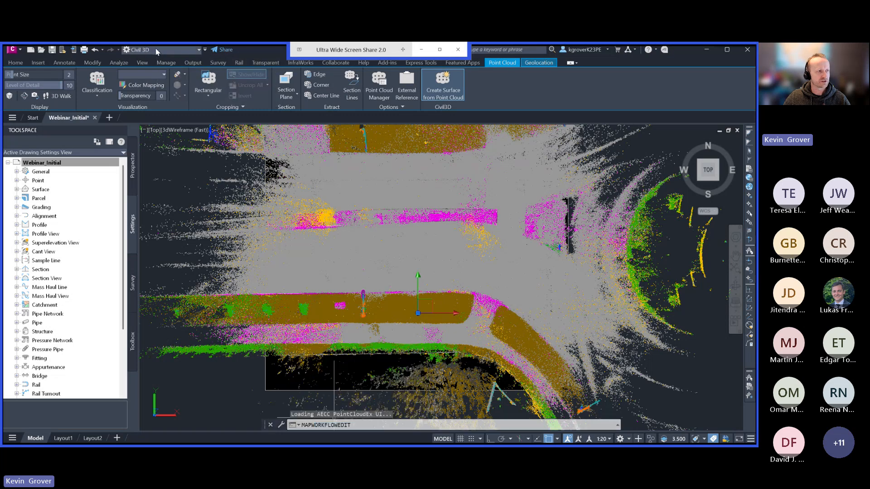
left_click(156, 49)
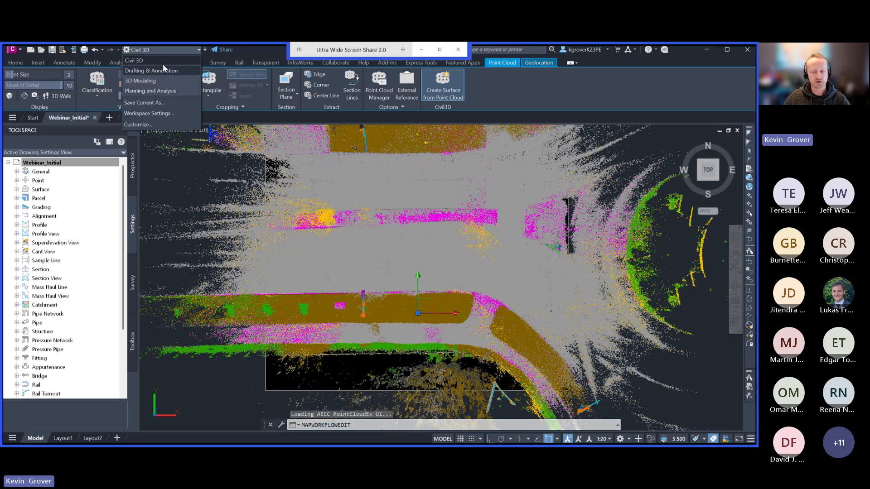
left_click(177, 50)
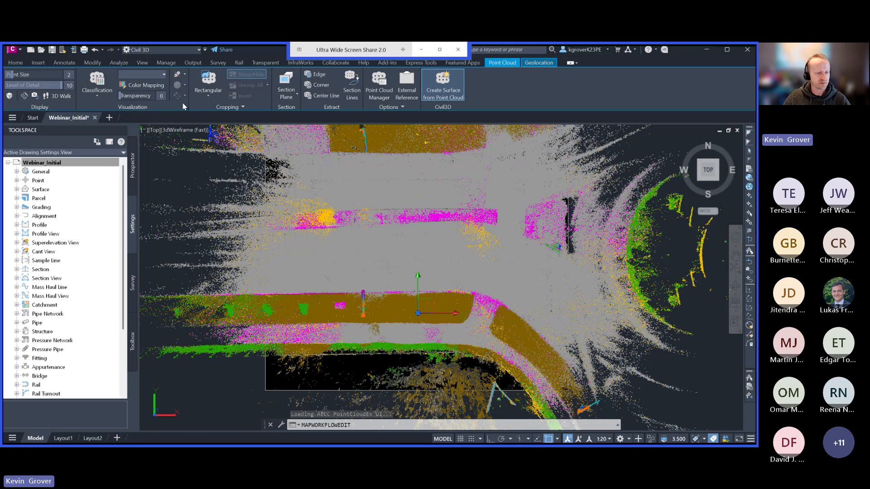
key("Escape")
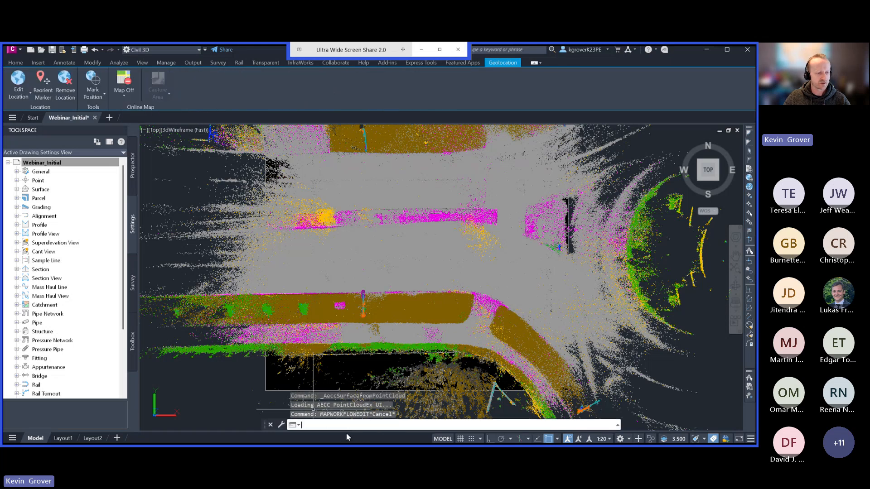
Turn on the map Task Pane with the MAPWSPACE command.
type("PWspa")
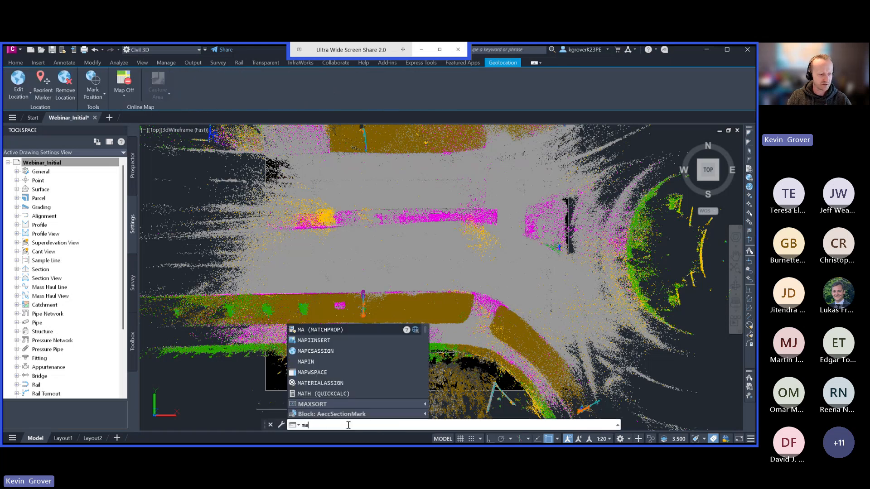
type("c")
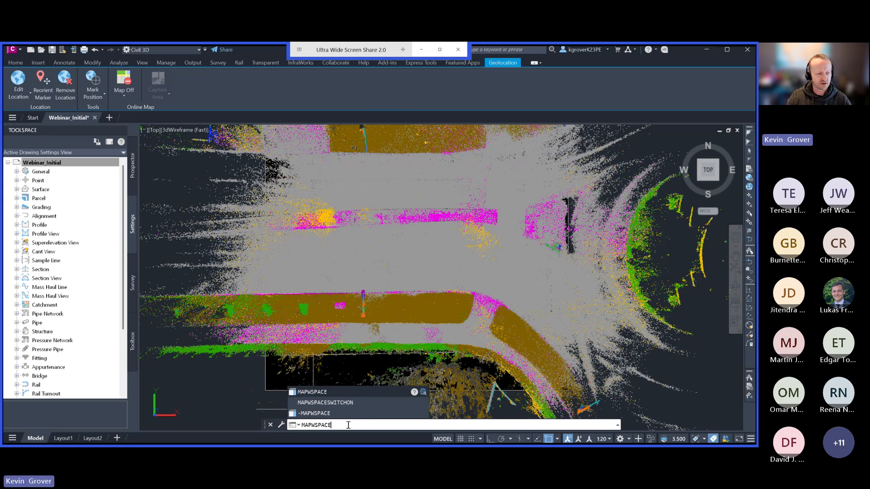
key("Return")
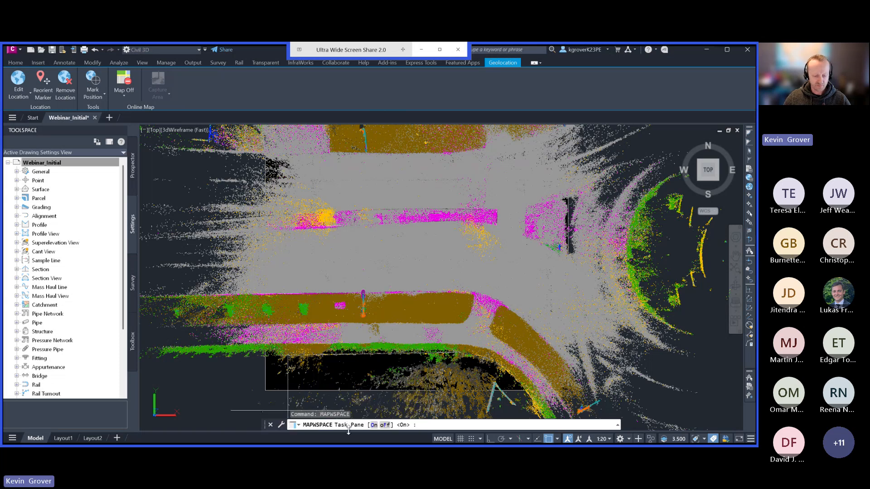
key("Return")
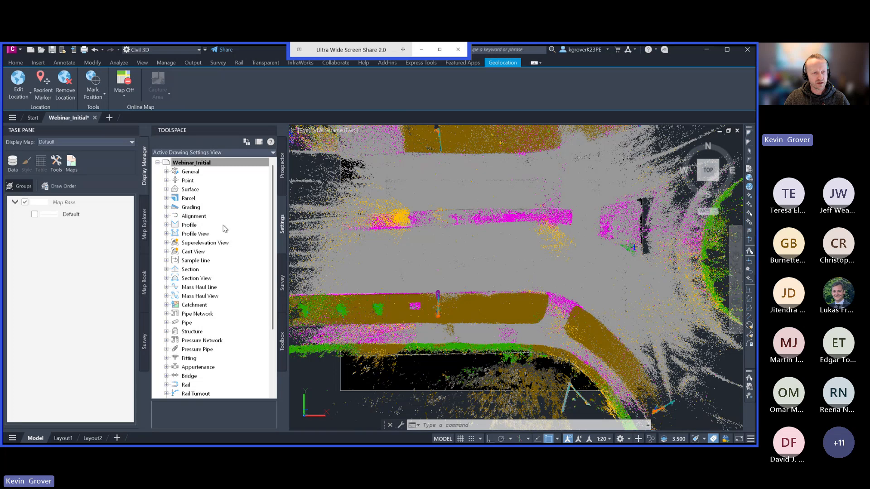
Add the Marquis - small curb point cloud from the drawing to the display map as a point cloud data layer.
left_click(13, 163)
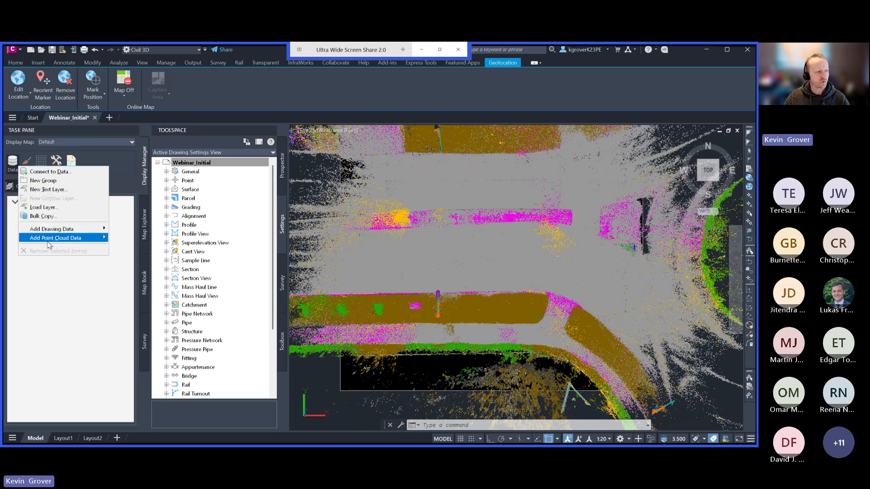
mouse_move(68, 237)
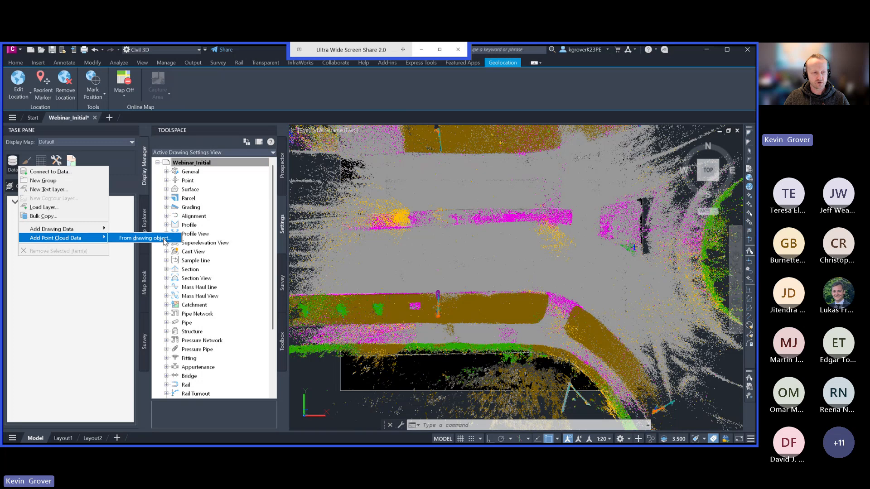
left_click(150, 237)
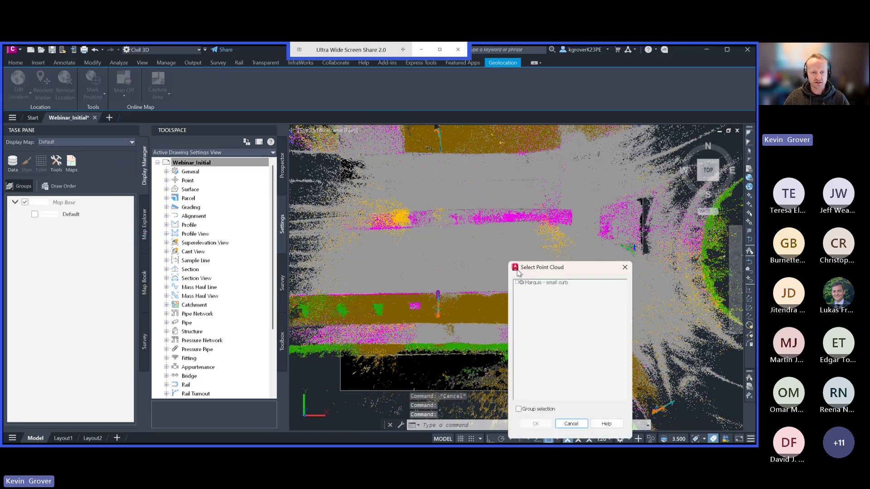
left_click(518, 283)
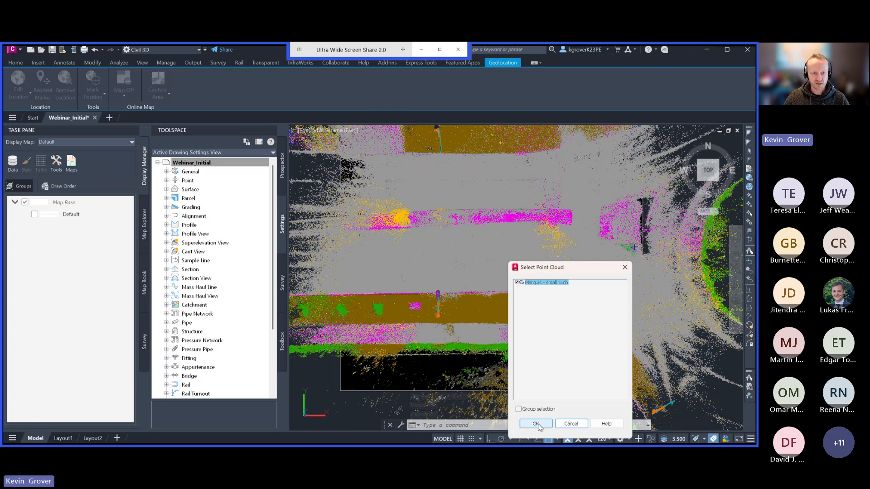
left_click(548, 424)
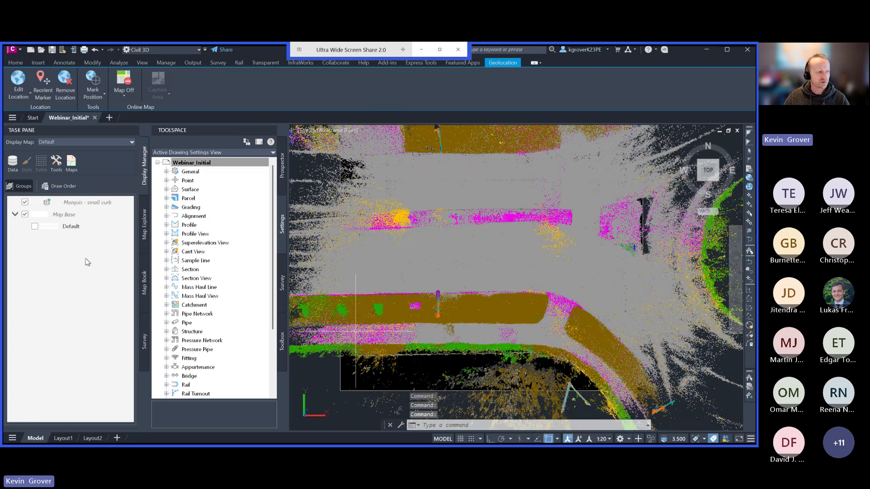
Filter the Marquis - small curb layer by classification to include only 2 Ground and 11 Reserved.
left_click(89, 207)
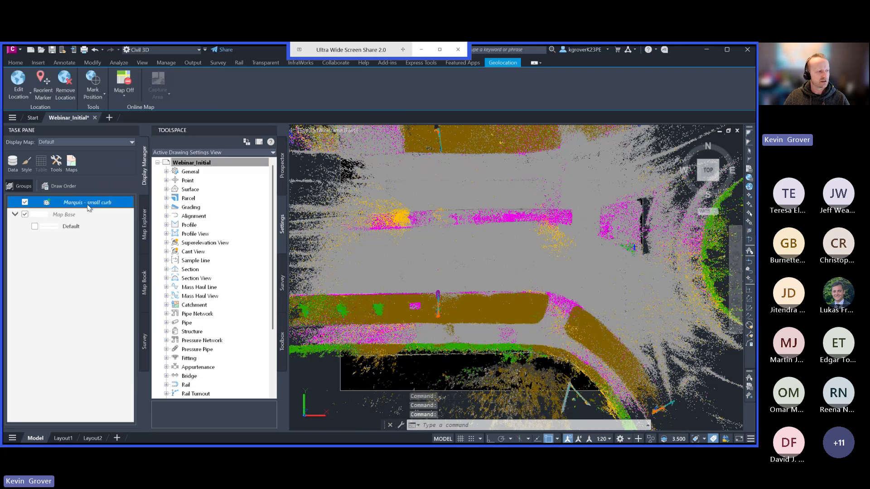
right_click(86, 205)
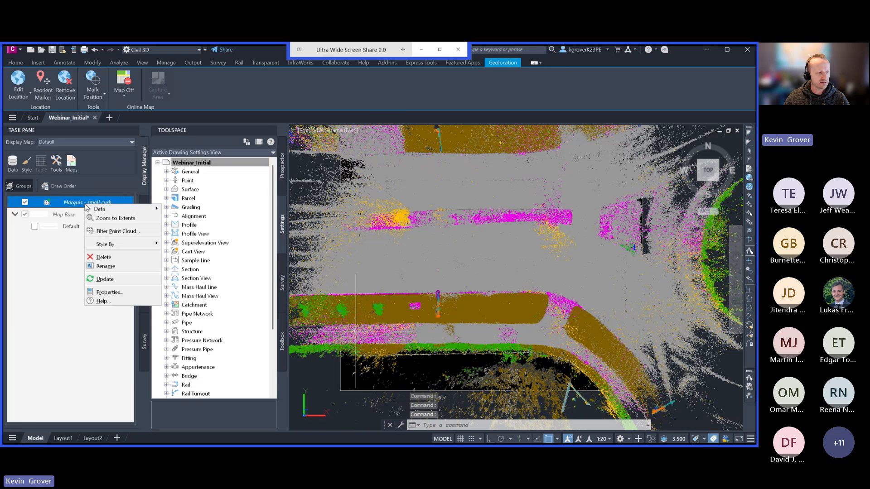
left_click(110, 232)
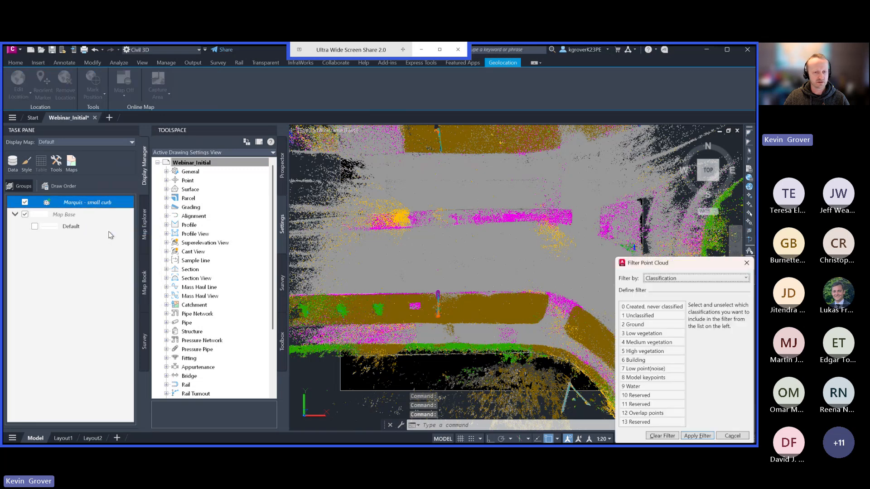
left_click_drag(646, 266, 612, 165)
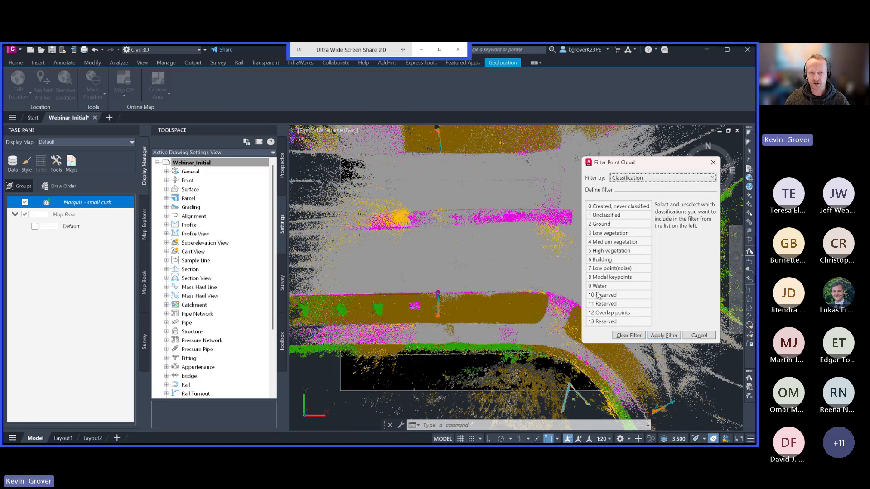
left_click(607, 225)
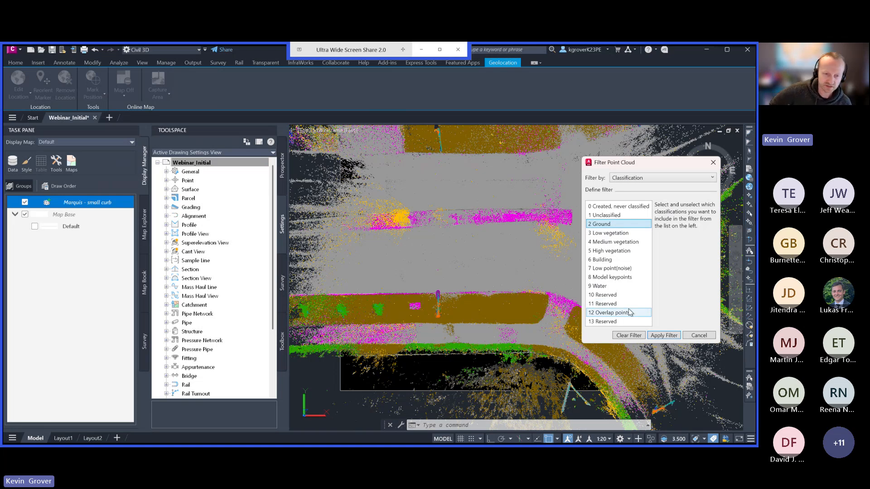
left_click(602, 304)
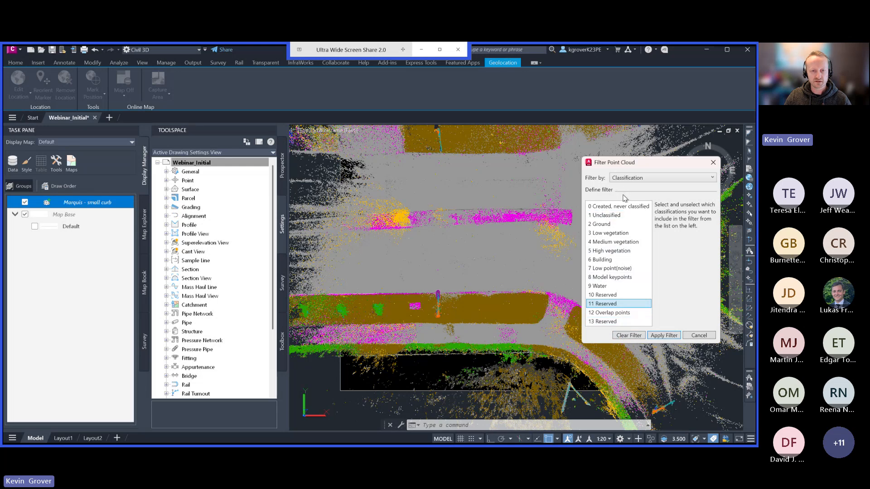
left_click(603, 226)
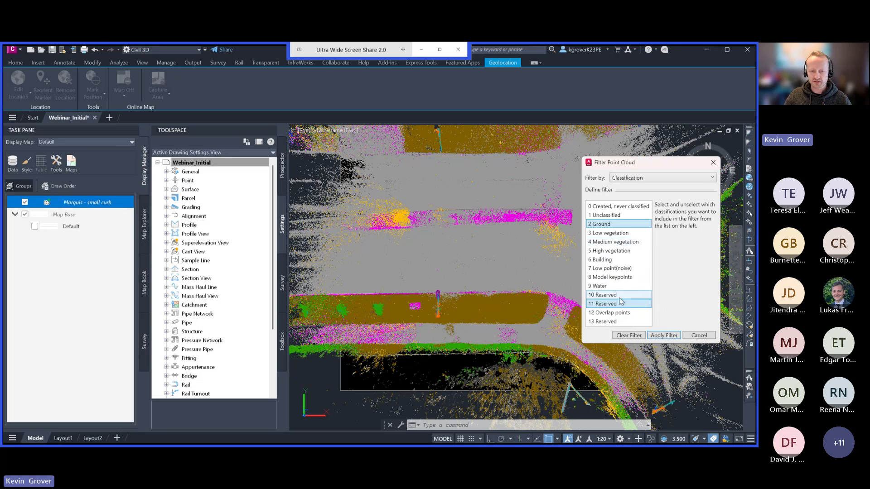
left_click(670, 338)
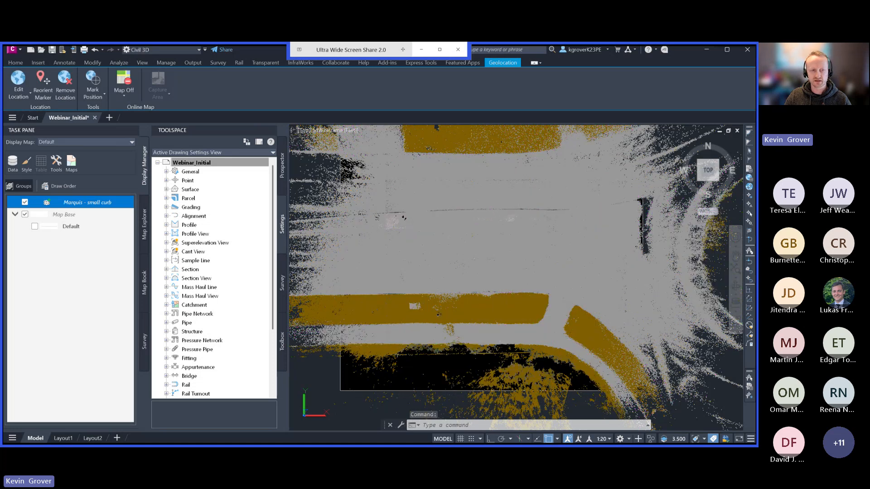
Create a TIN surface from the filtered point cloud with the DTM_Editing style and the No filter method, accepting background processing.
scroll(498, 303, "down", 4)
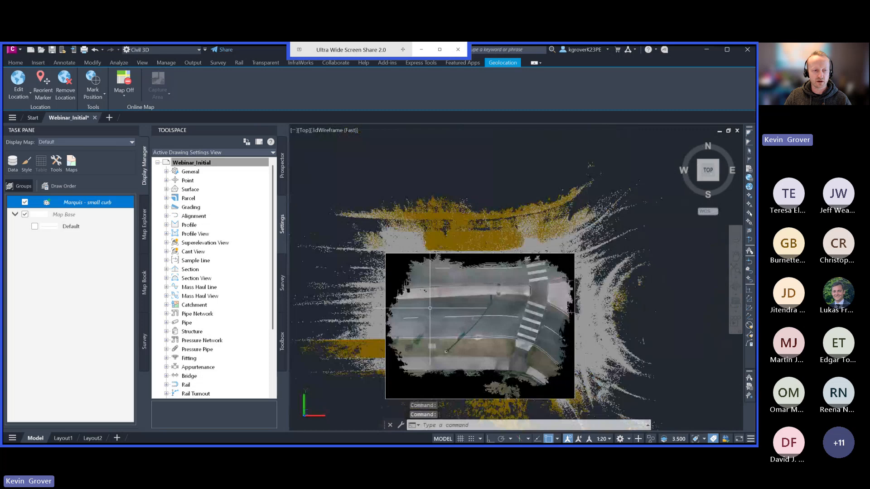
scroll(453, 299, "up", 5)
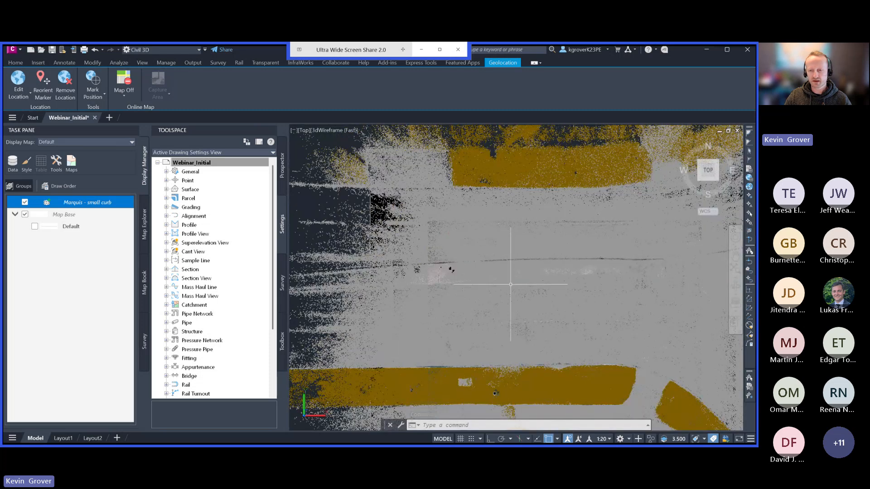
mouse_move(538, 334)
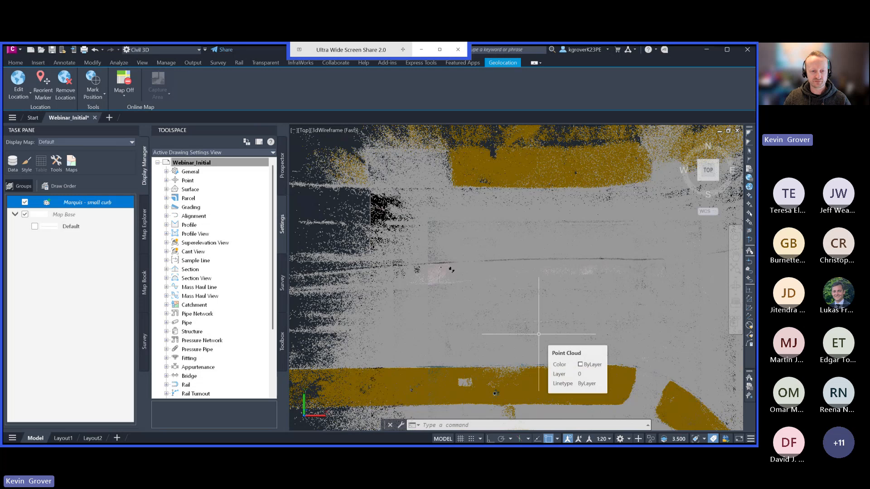
mouse_move(569, 329)
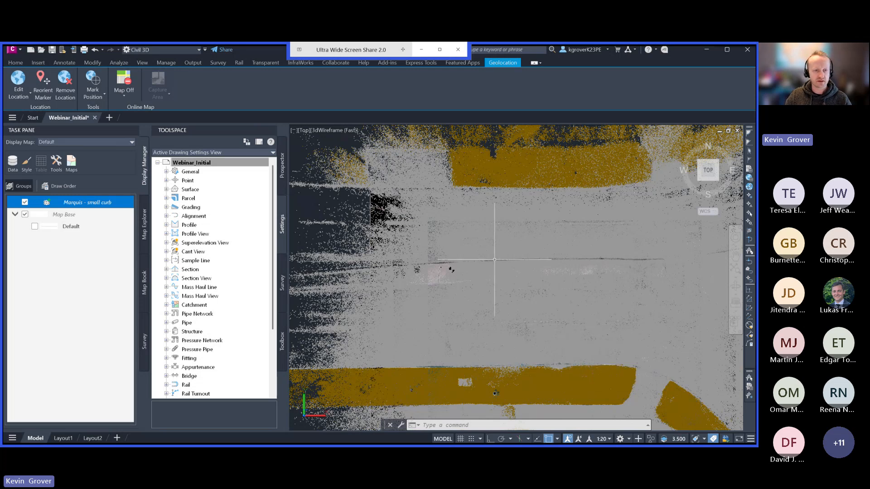
middle_click_drag(491, 259, 490, 242)
scroll(489, 244, "down", 2)
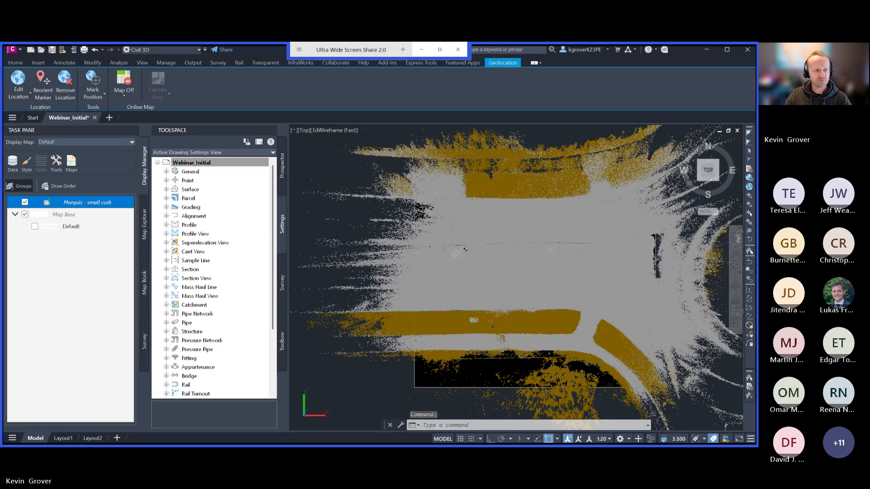
left_click(345, 178)
left_click(387, 205)
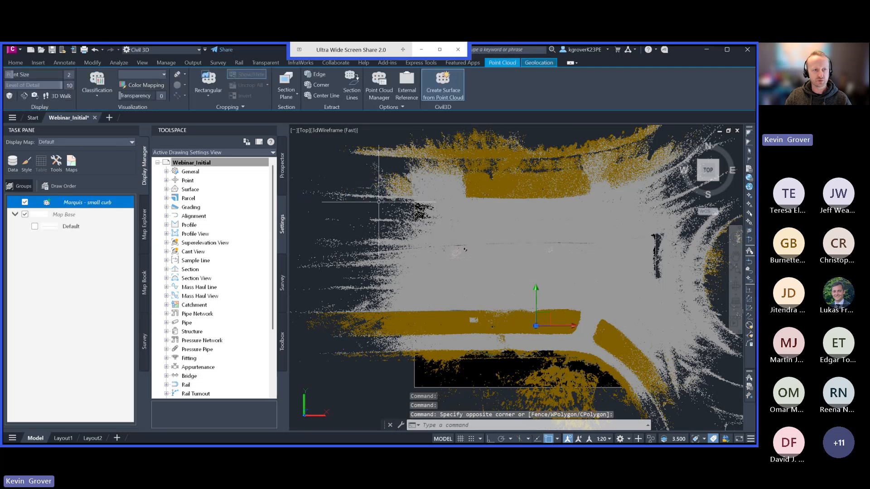
left_click(439, 91)
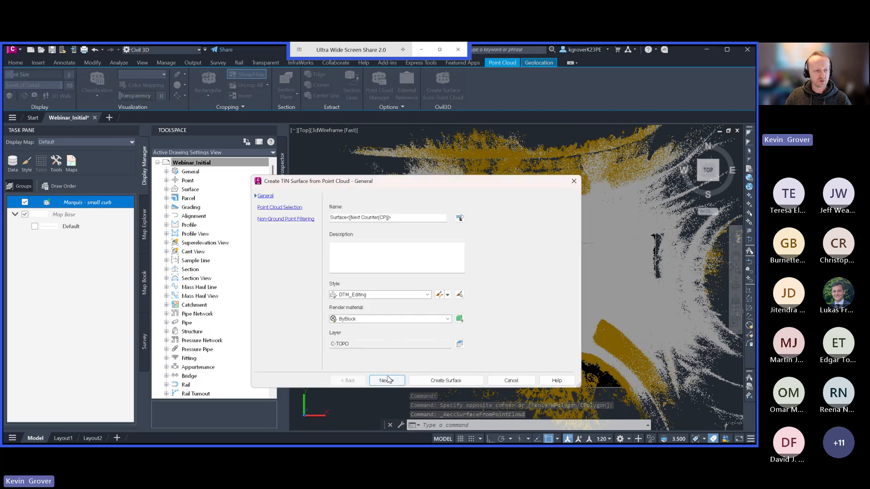
left_click(387, 381)
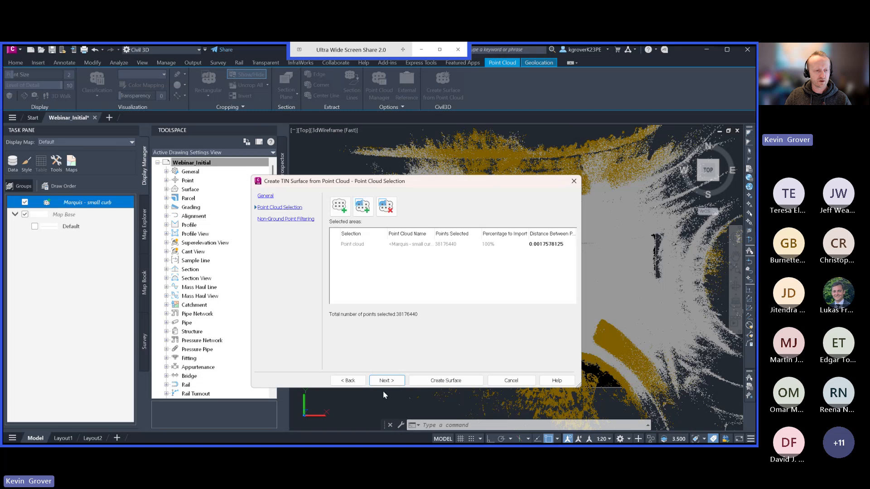
left_click(387, 380)
left_click(337, 245)
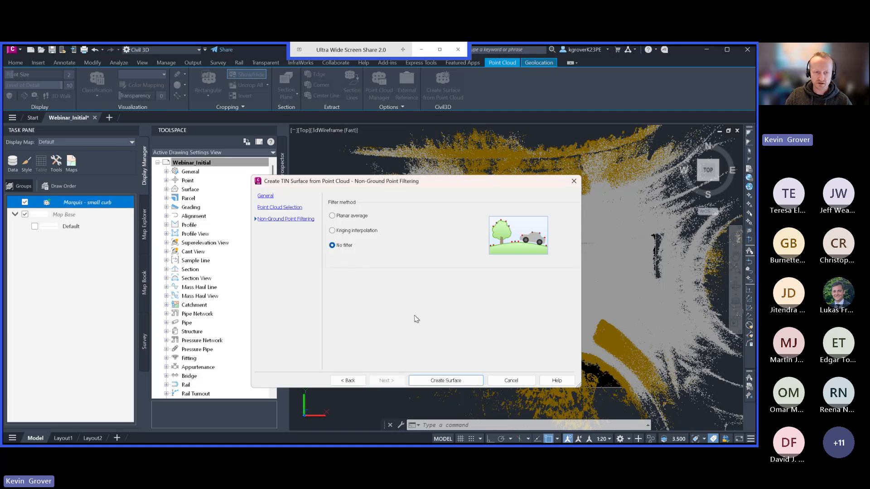
left_click(433, 381)
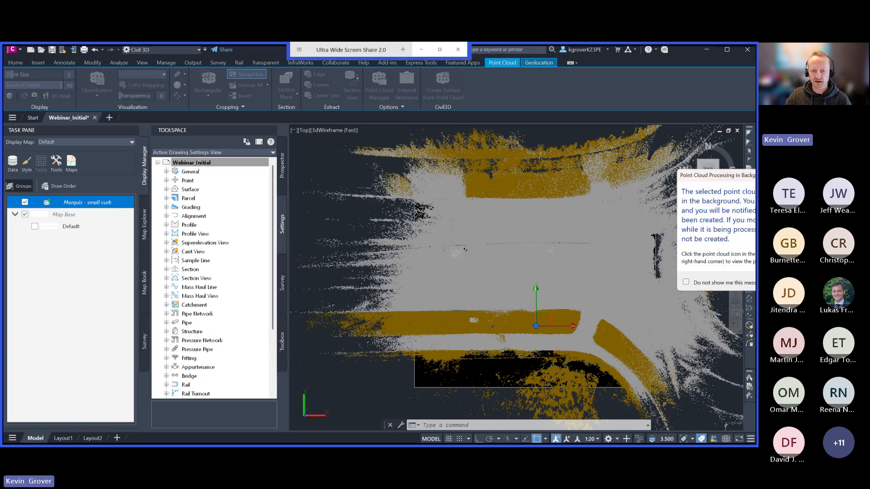
key("Return")
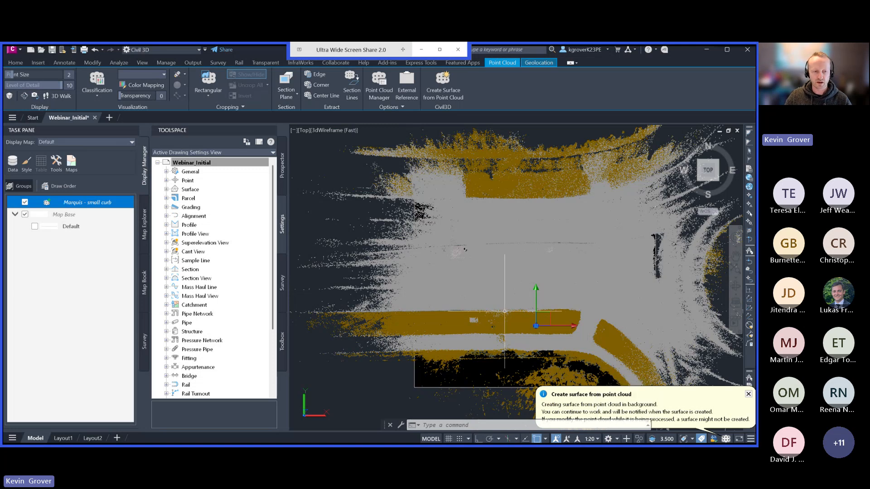
Dismiss the surface creation notification, switch the Toolspace to Prospector and close the map Task Pane.
scroll(505, 315, "up", 3)
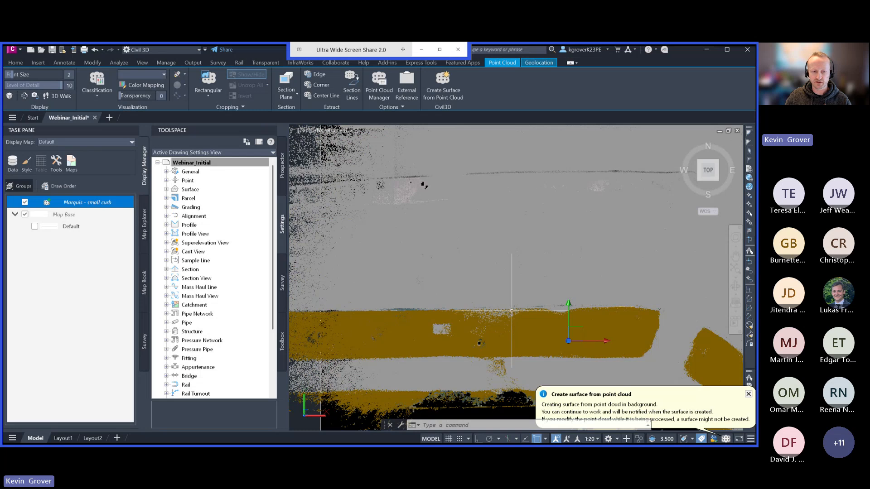
left_click(748, 394)
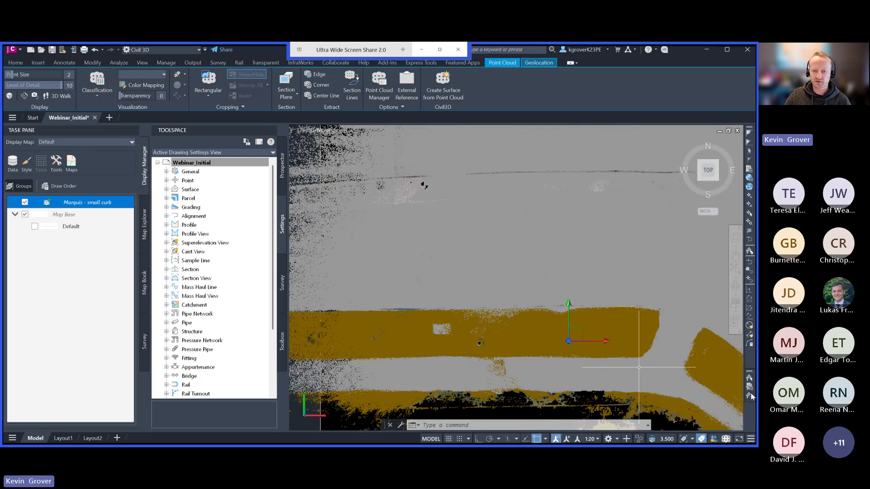
scroll(548, 341, "down", 4)
scroll(464, 346, "down", 3)
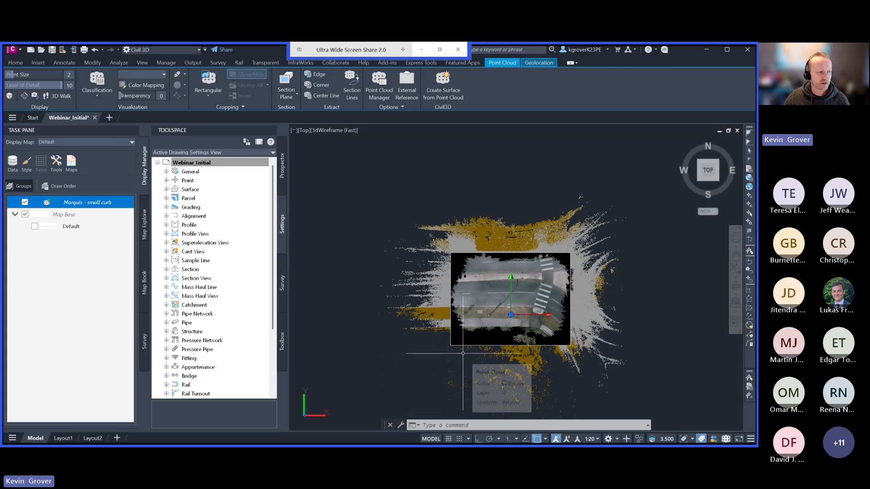
left_click(282, 167)
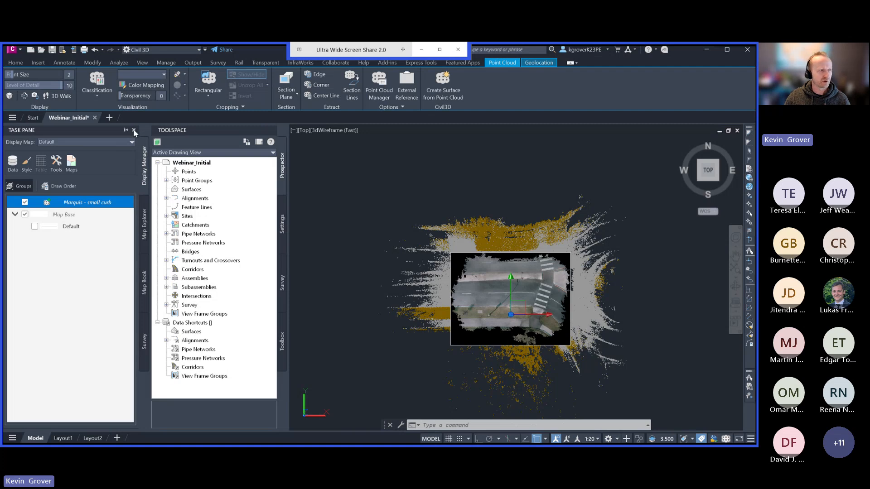
left_click(134, 130)
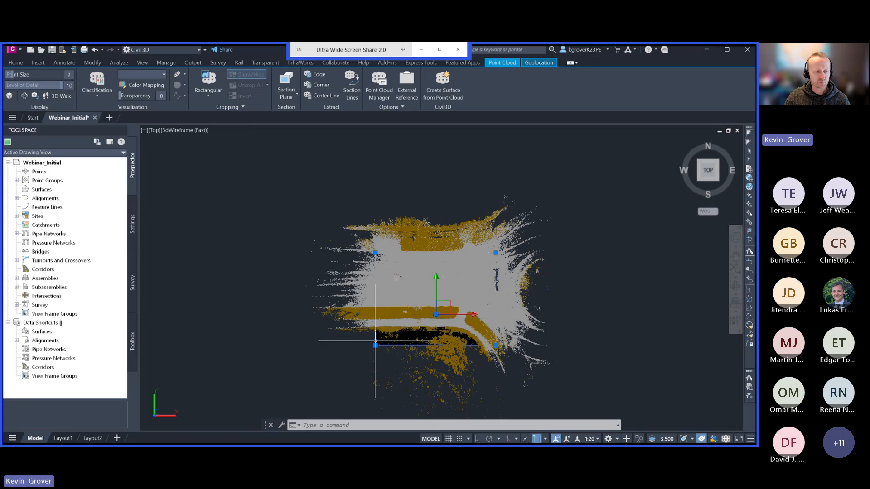
Erase the point cloud and the orthoimage, and detach the looq_scan_10742 image from the drawing.
left_click(375, 342)
key("Delete")
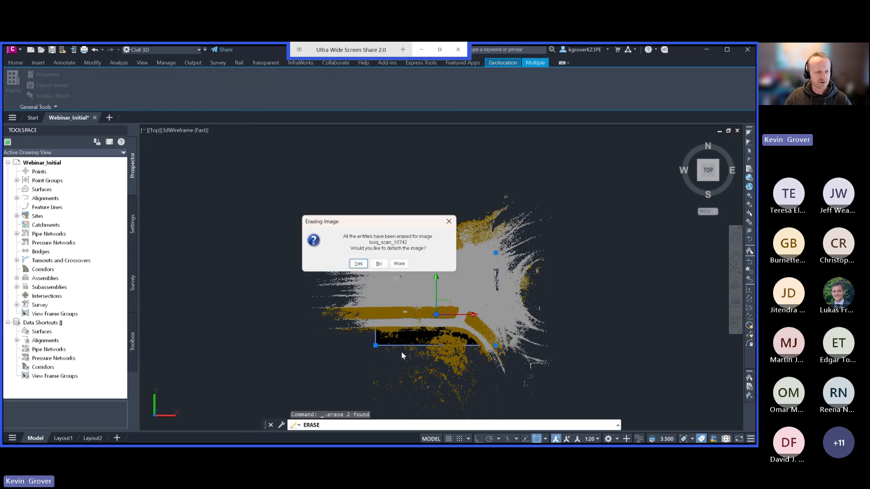
left_click(358, 263)
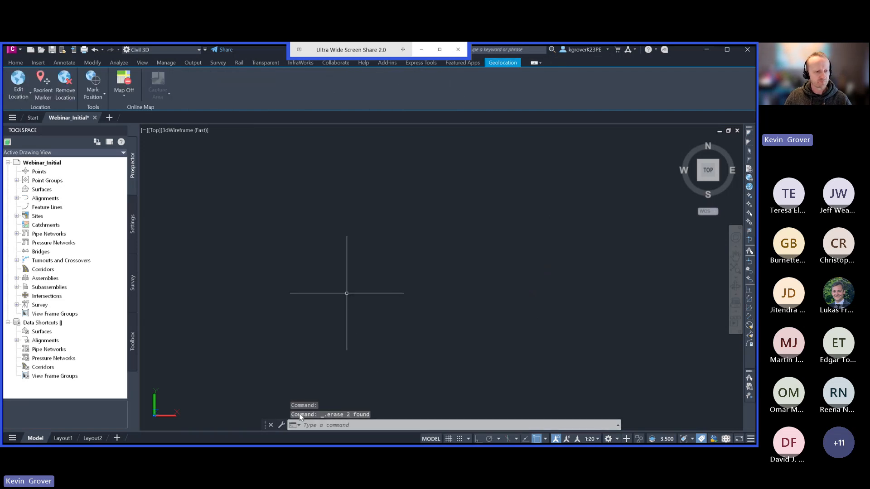
type("e")
key("Return")
type("ect objects: z")
key("Return")
key("Escape")
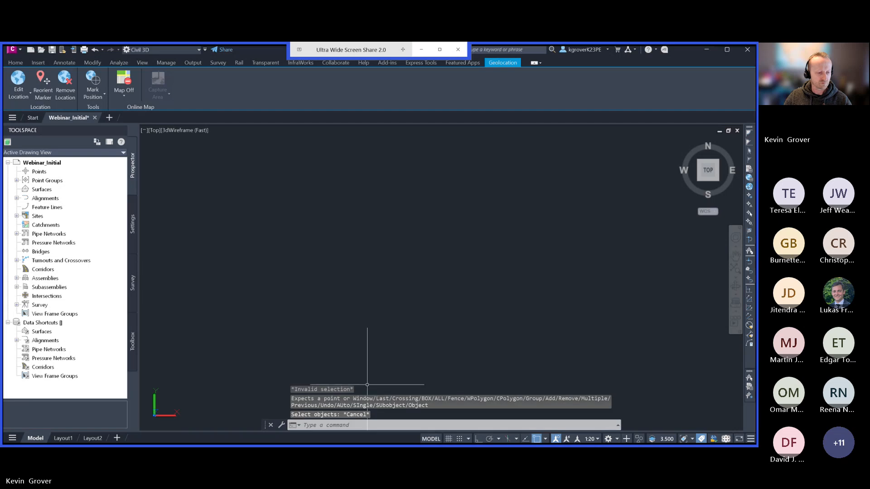
type("z")
key("Return")
type("e")
key("Return")
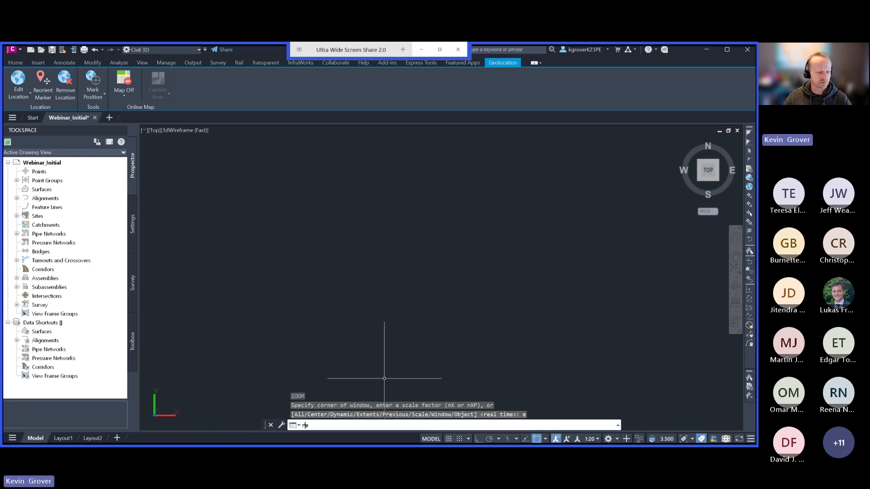
key("Escape")
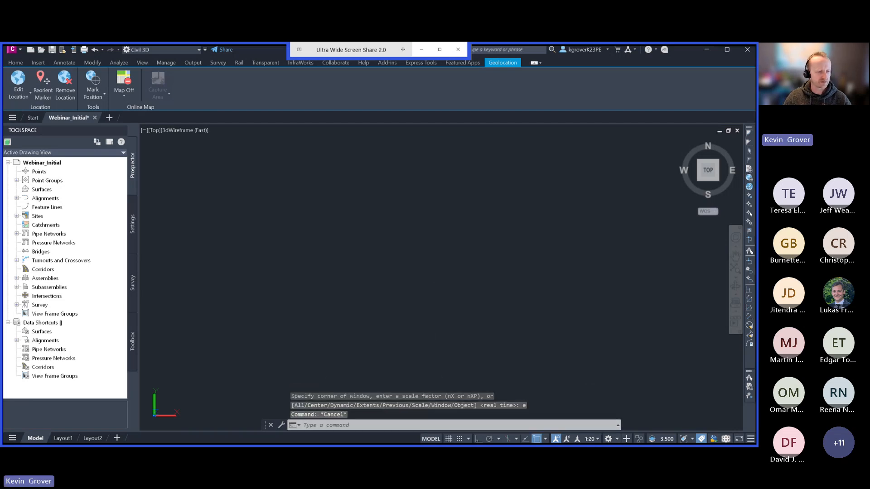
Undo the erase of the point cloud and orthoimage, and hide only the orthoimage.
key("ctrl+z")
key("ctrl+z")
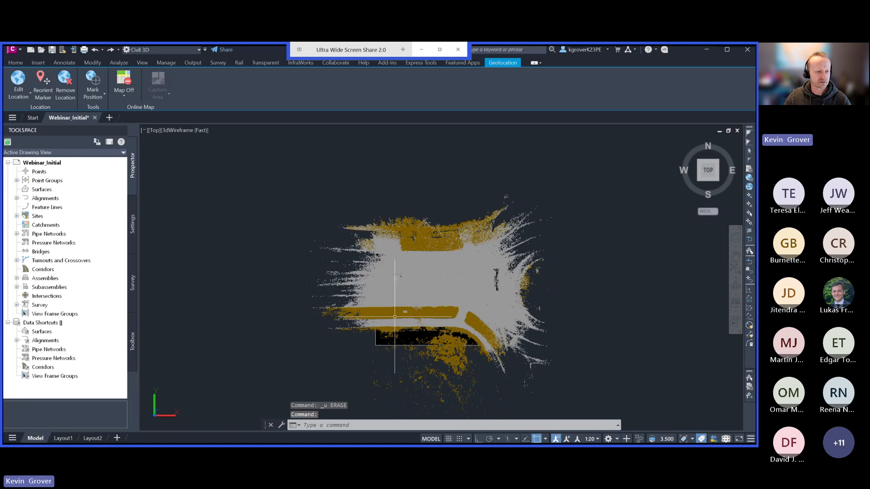
key("Escape")
left_click(375, 344)
right_click(375, 343)
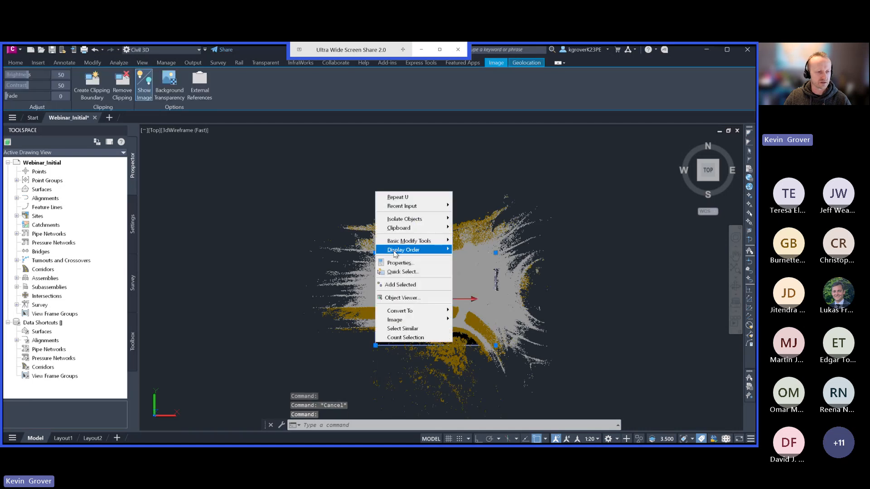
mouse_move(435, 219)
left_click(485, 228)
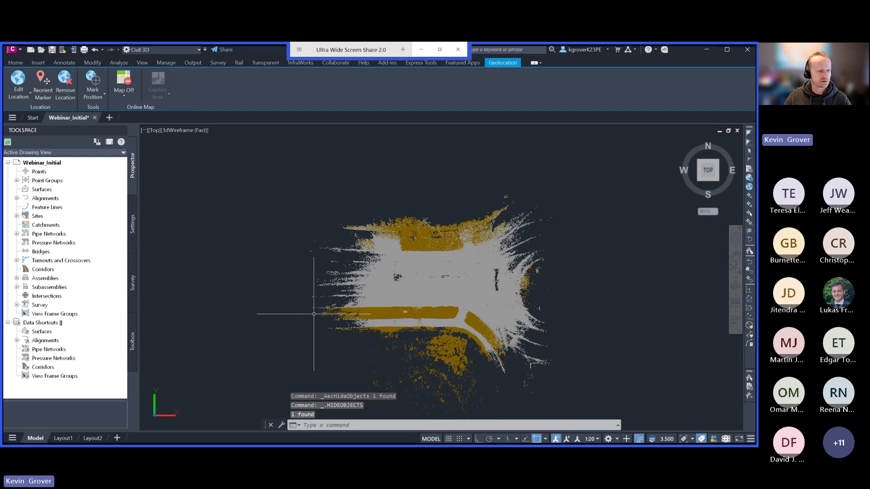
Create a new local survey database named Webinar3.
left_click(132, 284)
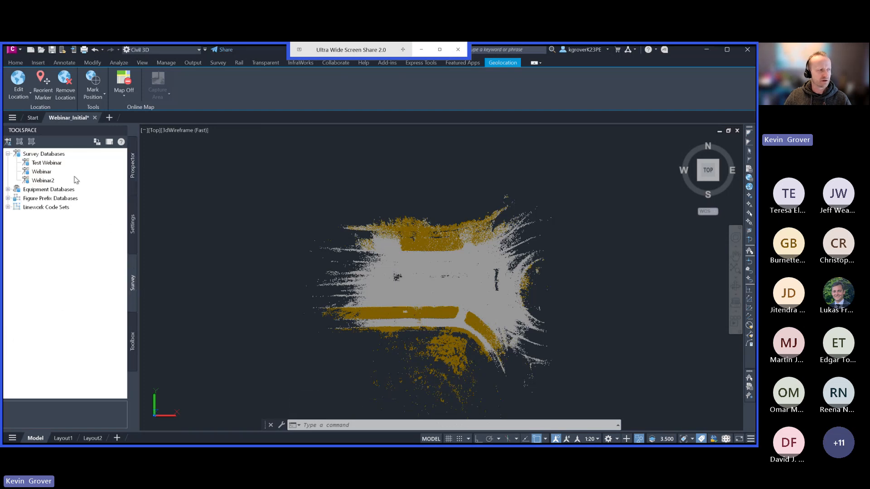
right_click(44, 156)
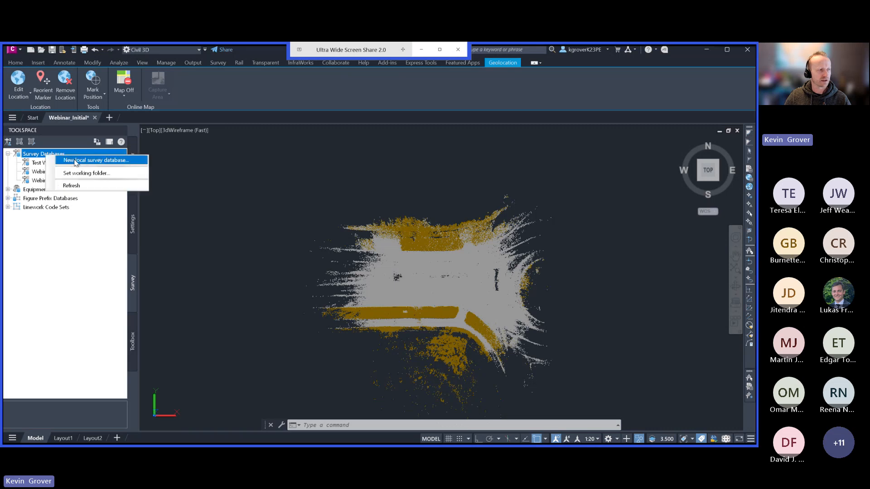
left_click(75, 162)
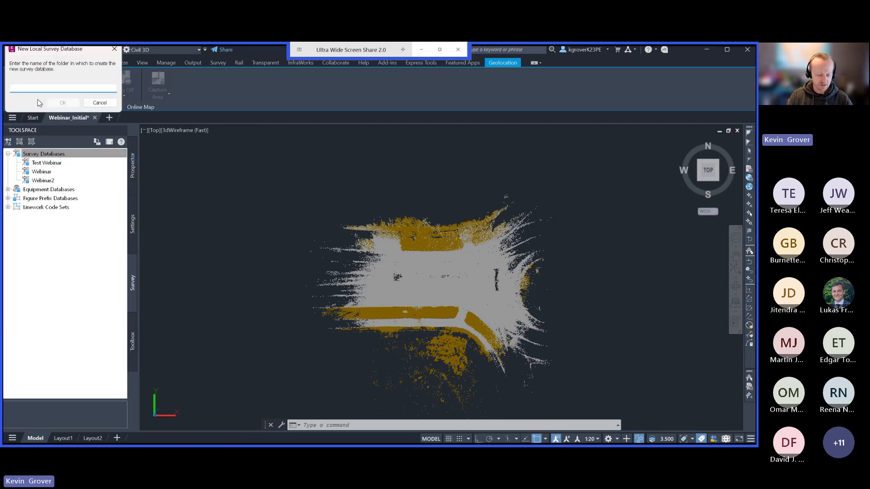
type("WEe")
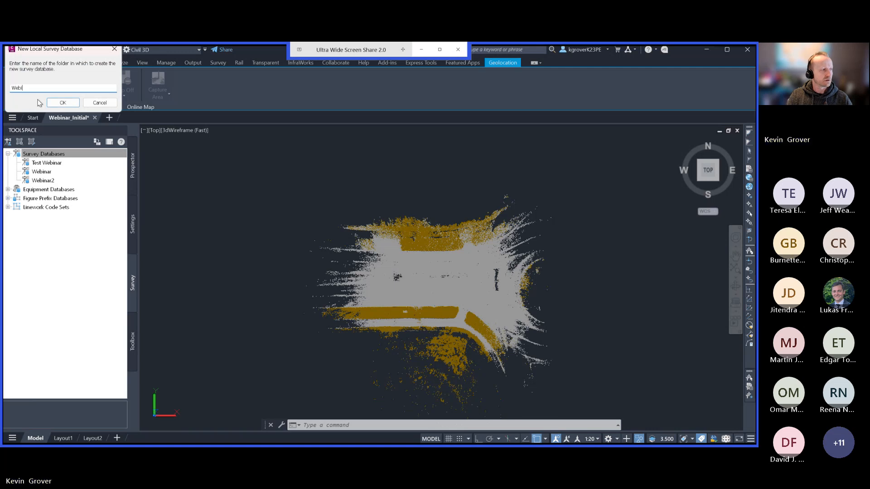
type("ar3")
left_click(67, 104)
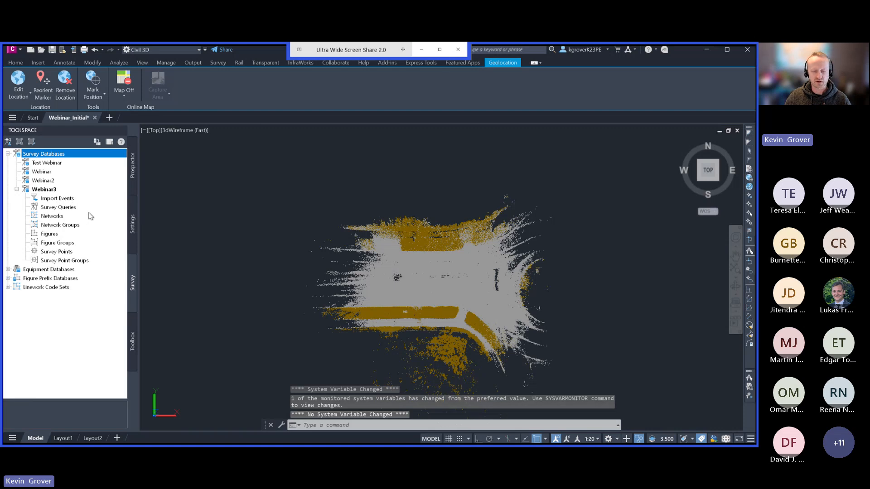
Start a survey data import event in the Webinar3 database and proceed to the data source settings.
left_click(69, 200)
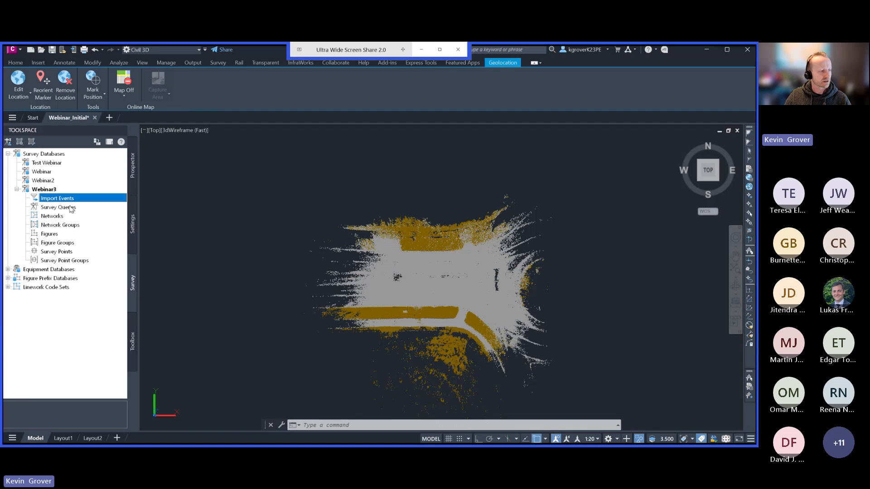
right_click(48, 252)
mouse_move(71, 270)
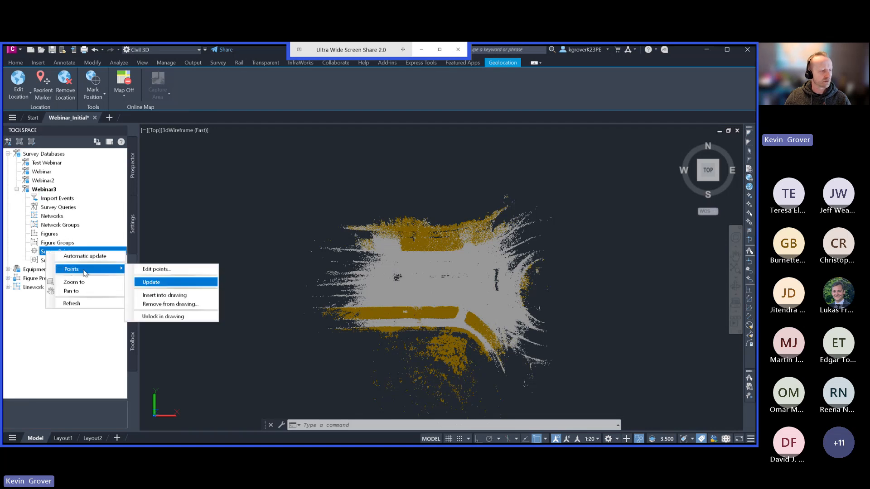
left_click(49, 200)
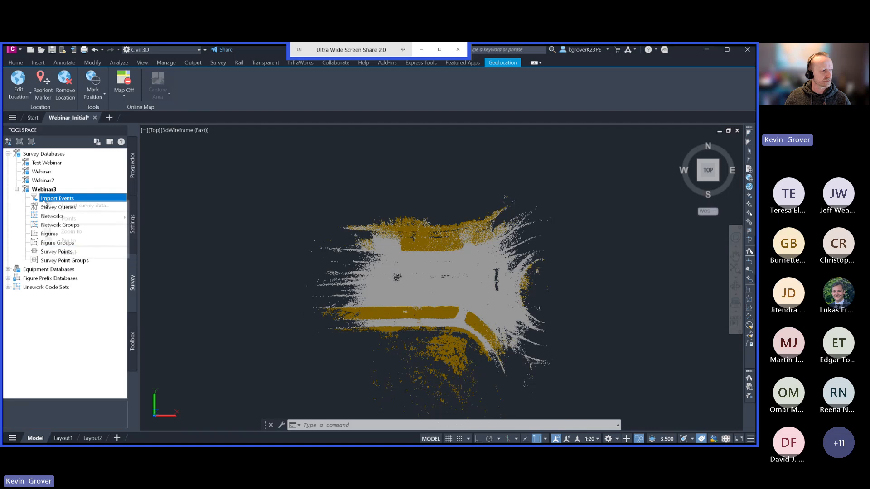
right_click(54, 199)
left_click(75, 206)
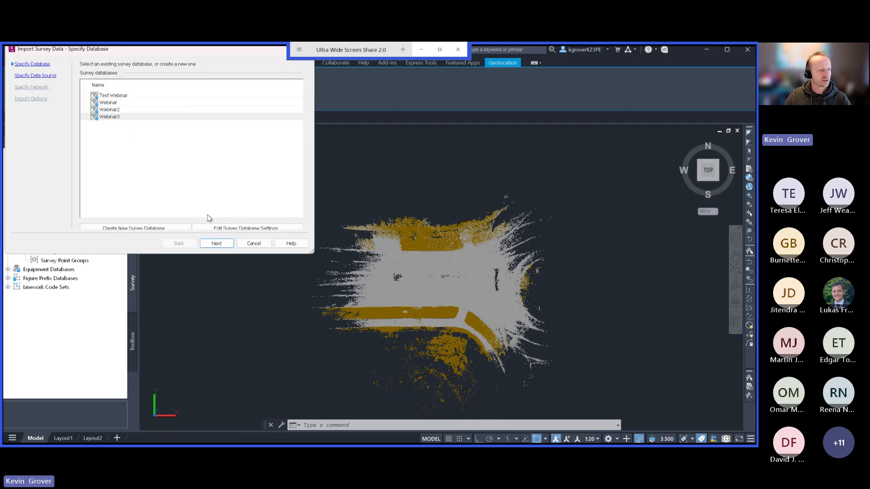
left_click(217, 243)
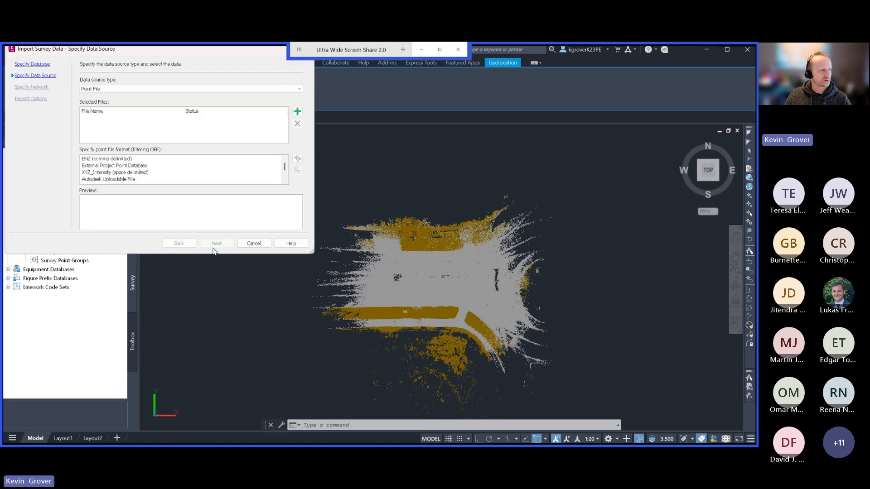
Add Topo - 2025nov3.csv from the Outputs folder as the import's Point File source.
left_click(273, 89)
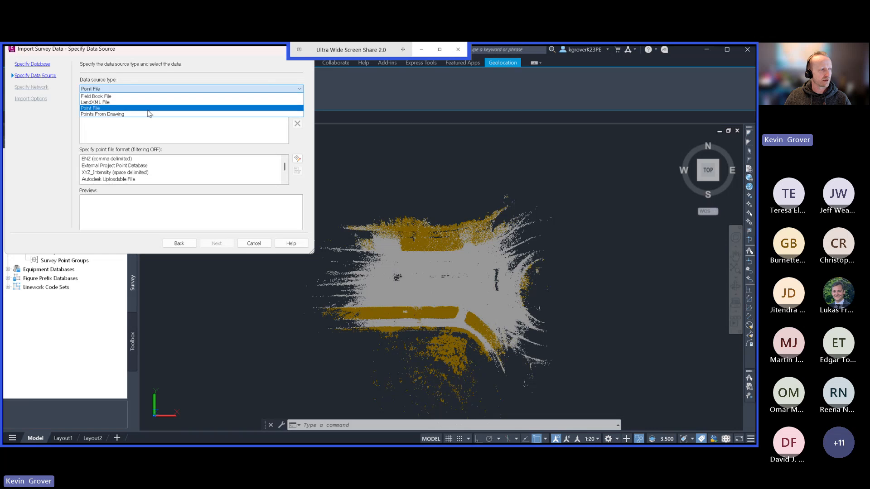
left_click(120, 134)
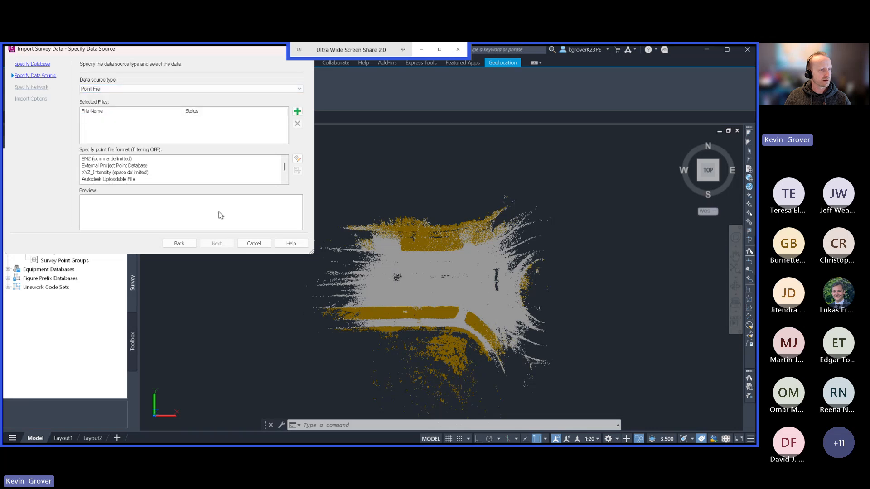
left_click(297, 111)
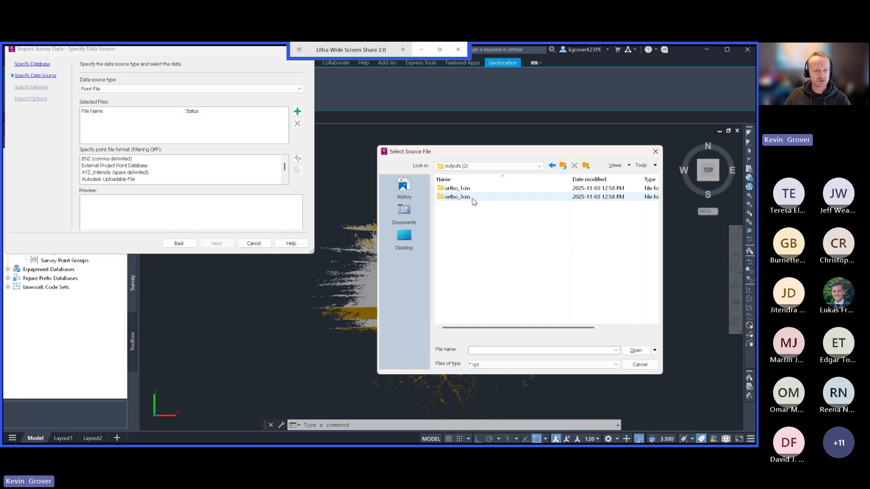
left_click(563, 166)
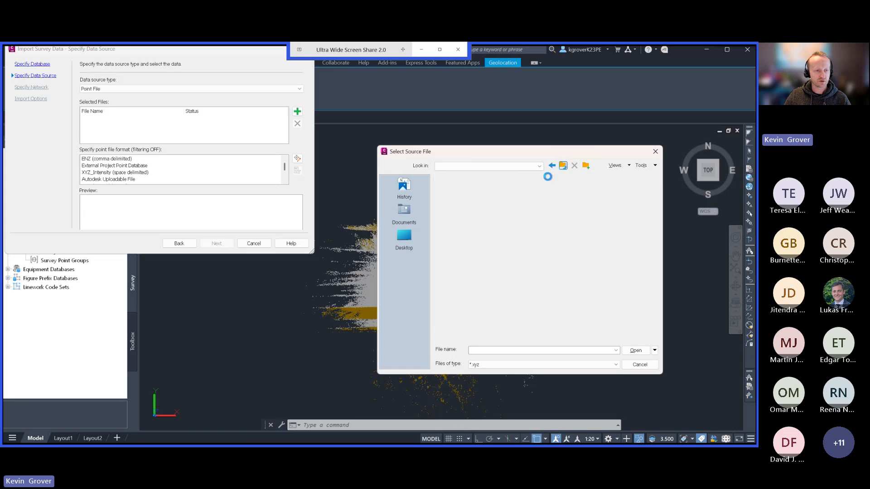
left_click(477, 365)
left_click(481, 373)
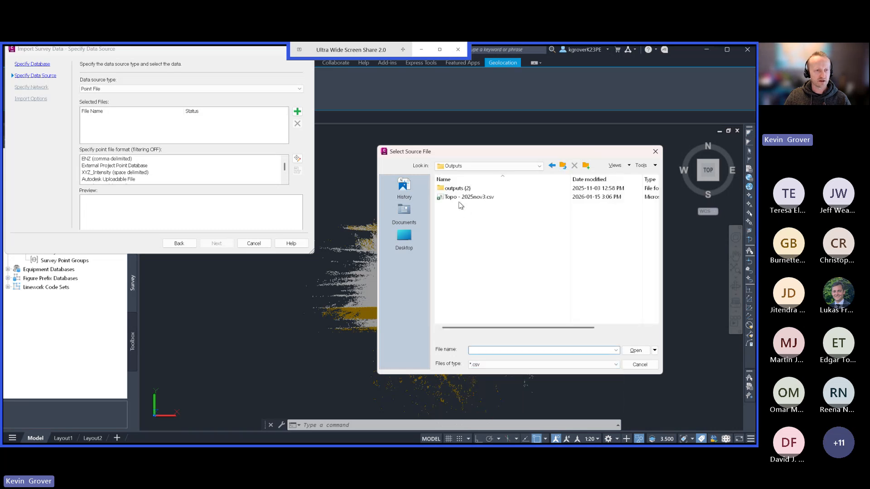
left_click(459, 196)
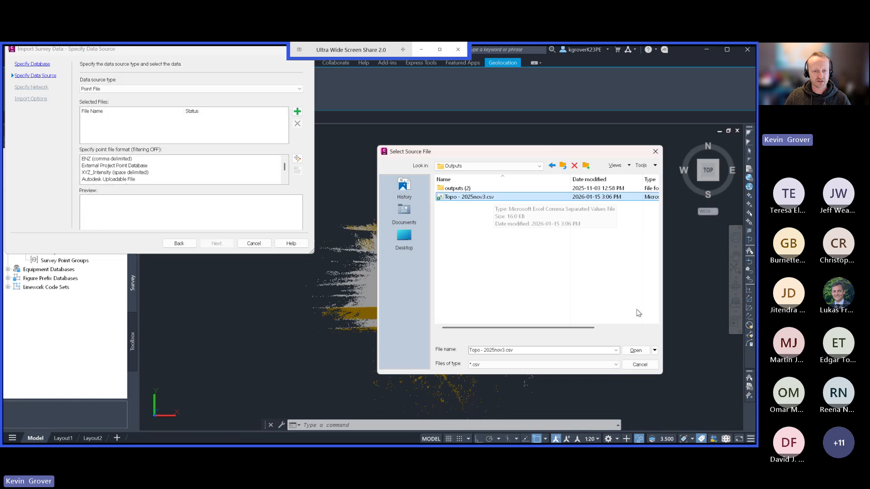
left_click(636, 351)
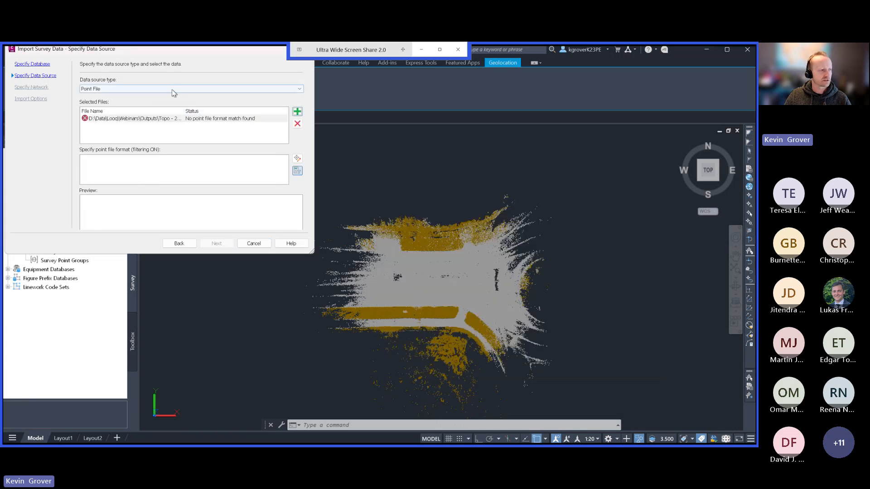
Look through the available point file formats for a PENZD format and turn off format filtering for the import.
left_click(297, 170)
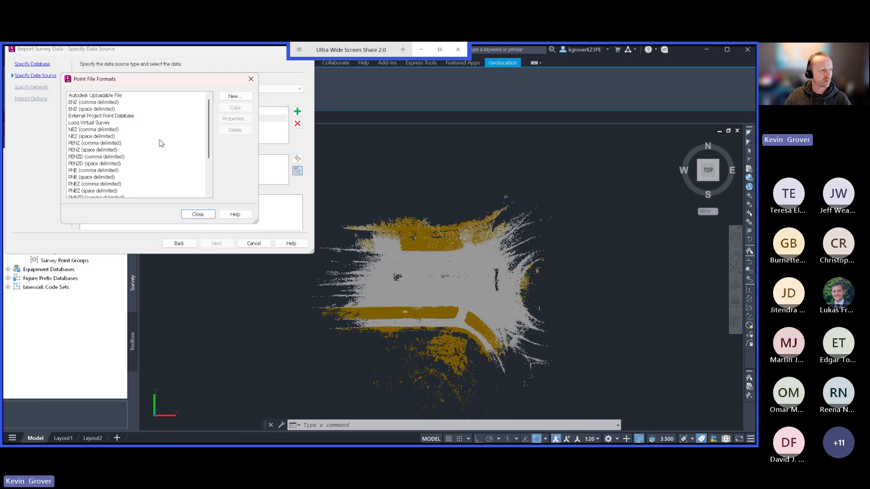
scroll(159, 143, "down", 3)
scroll(129, 179, "up", 3)
left_click(80, 156)
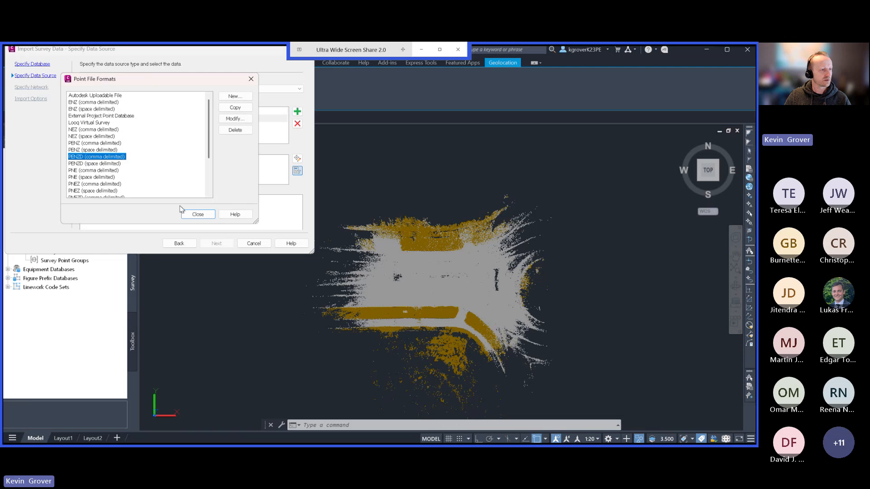
left_click(200, 215)
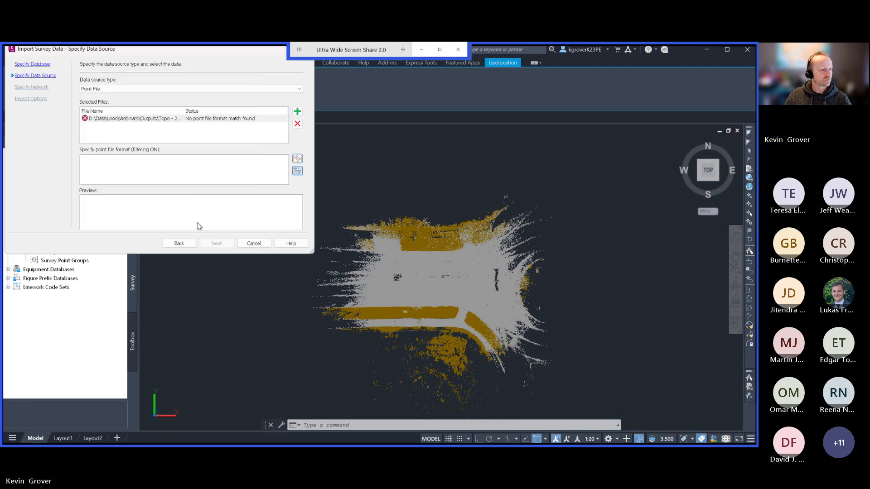
left_click(296, 171)
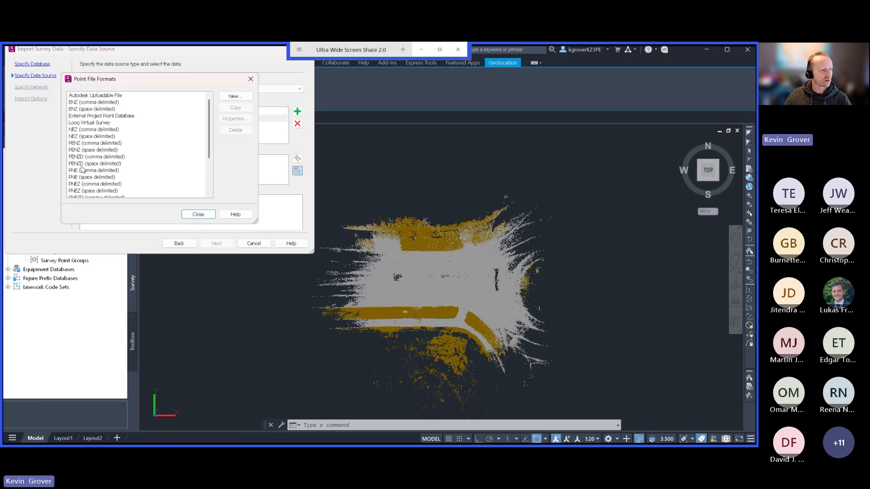
left_click(84, 163)
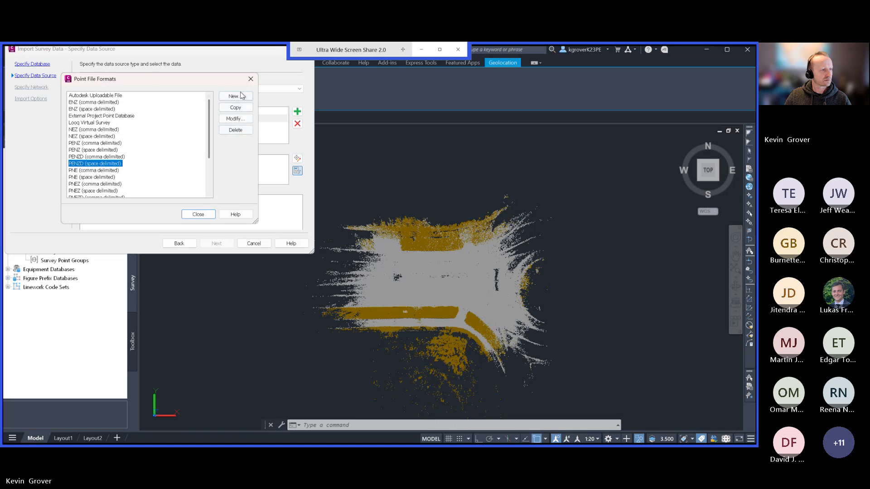
left_click(250, 79)
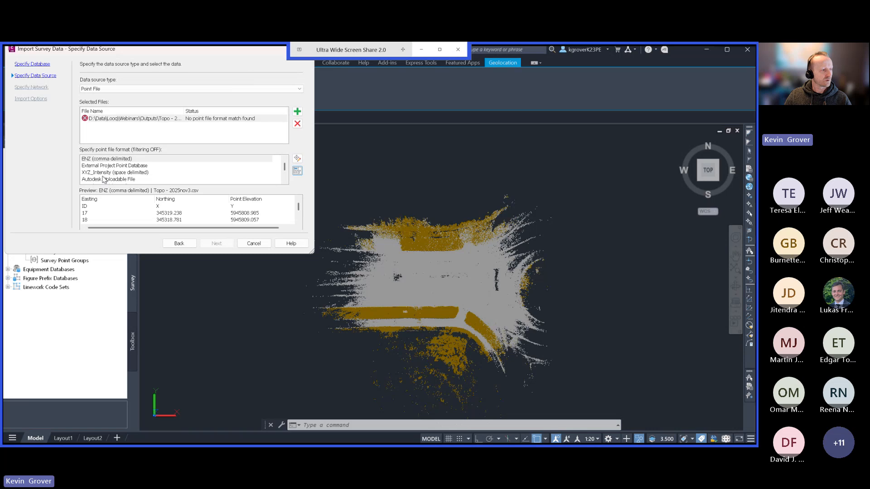
Try the PENZD space-delimited and comma-delimited formats on the Topo point file, and cancel the import.
scroll(104, 180, "down", 2)
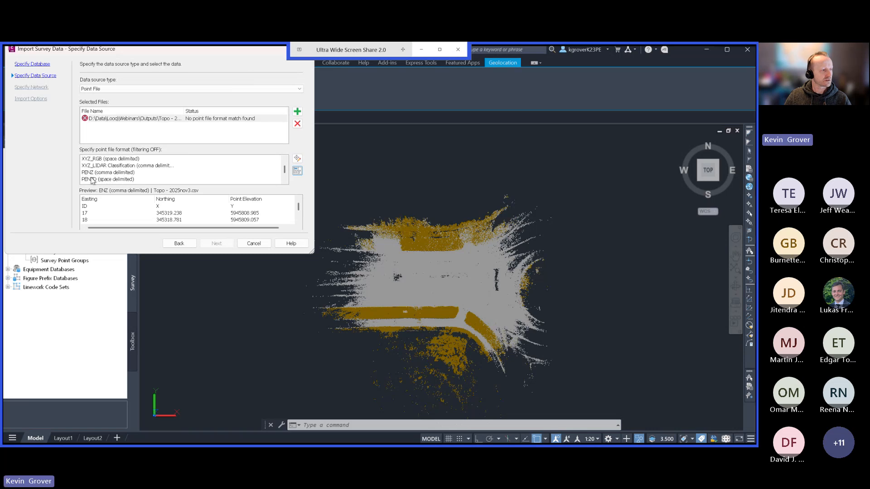
left_click(92, 180)
scroll(97, 181, "down", 1)
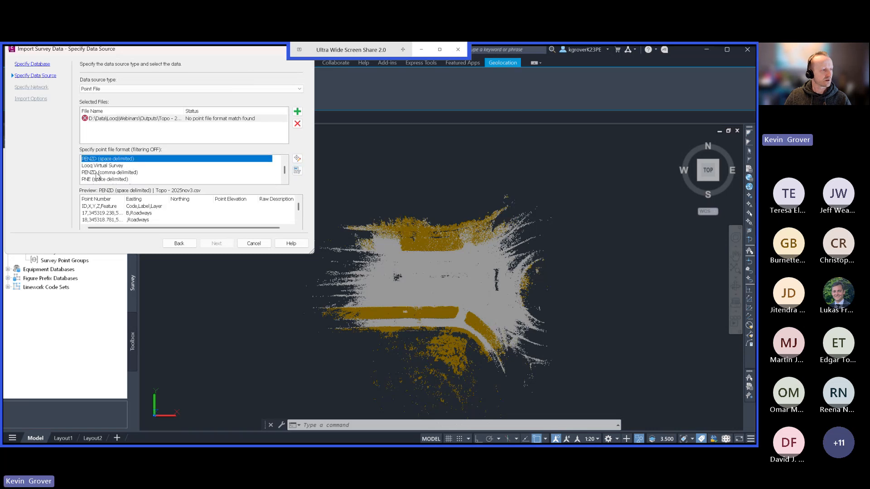
left_click(96, 173)
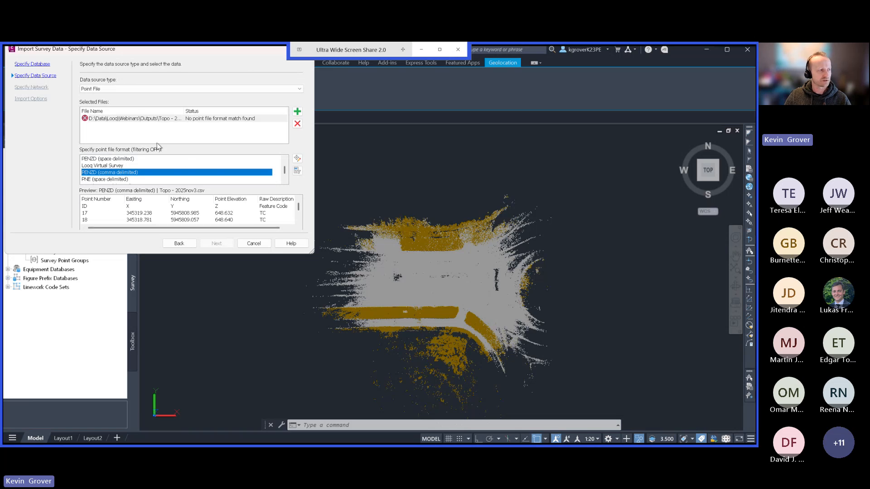
left_click(254, 243)
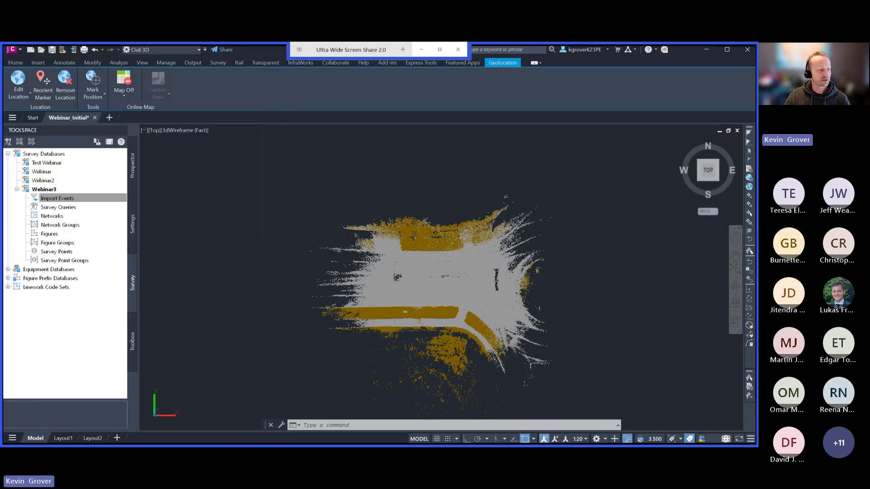
Open the Test Webinar survey database for editing and insert its Topo - 2025nov3.csv import event into the drawing.
left_click(17, 190)
right_click(37, 183)
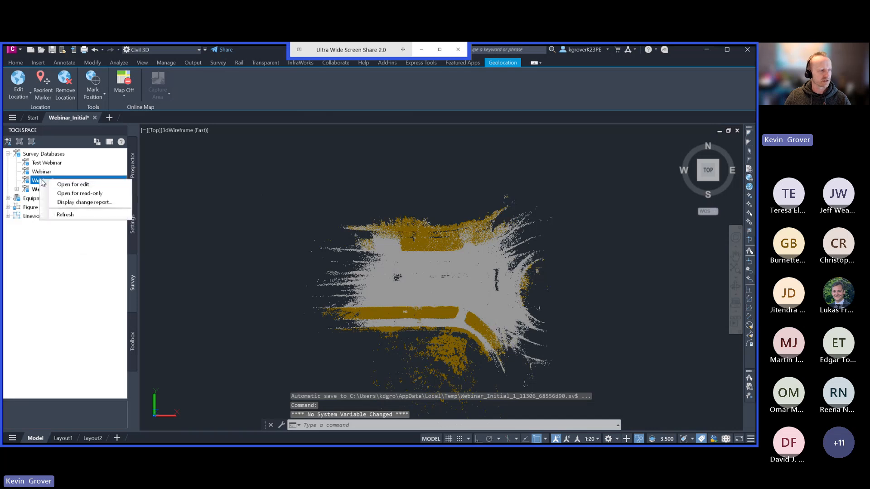
right_click(42, 165)
left_click(73, 167)
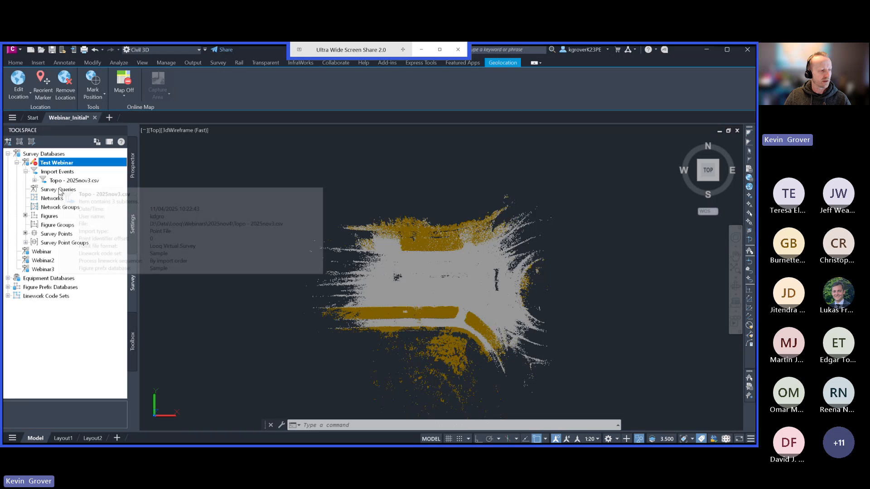
right_click(66, 181)
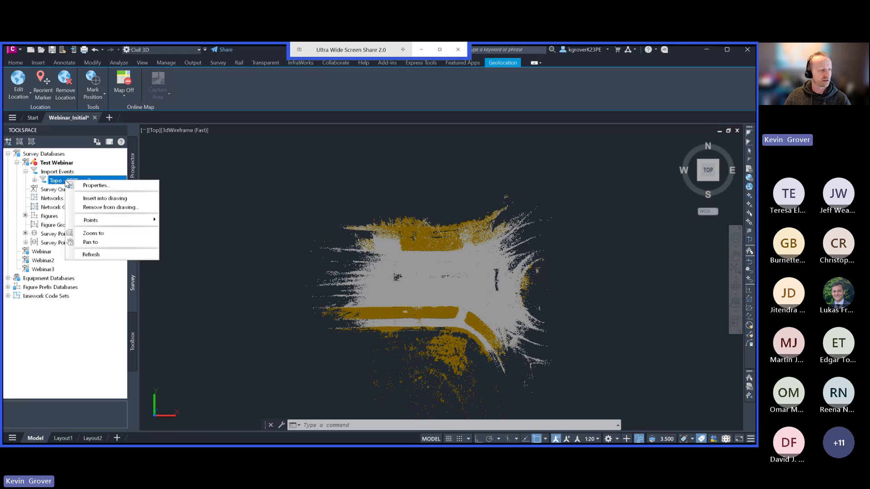
left_click(101, 199)
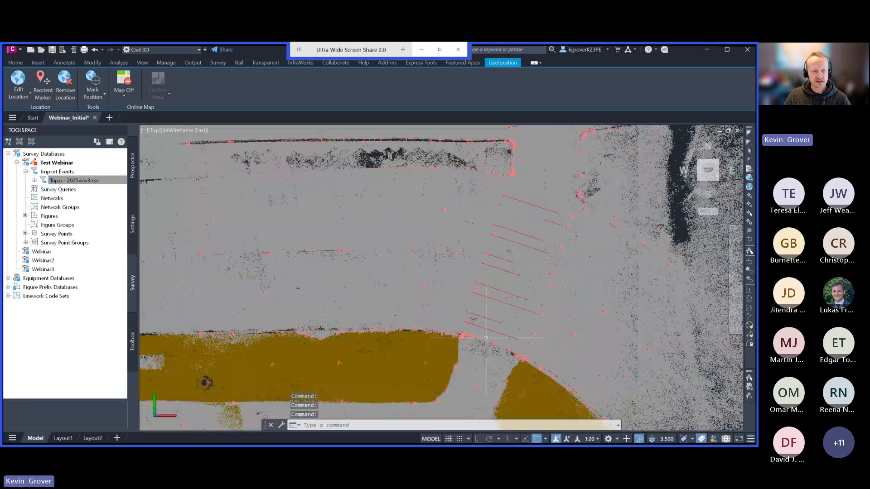
scroll(489, 340, "up", 3)
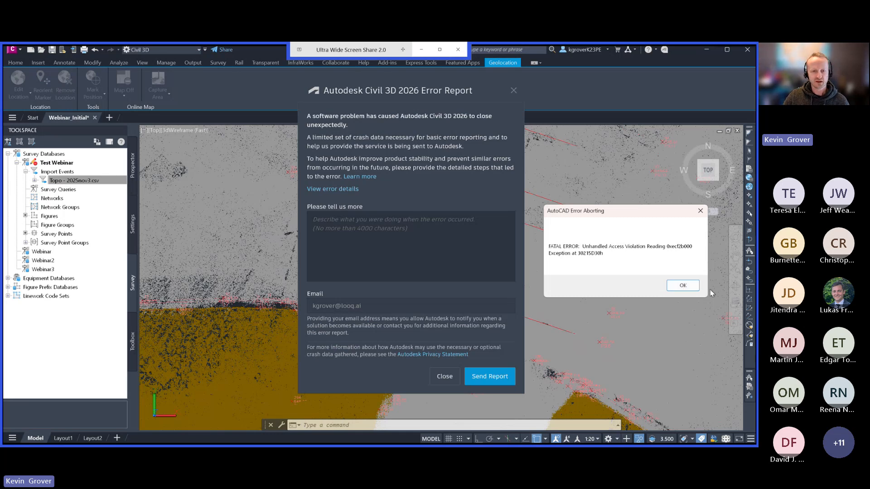
Dismiss the AutoCAD fatal error message.
left_click(683, 286)
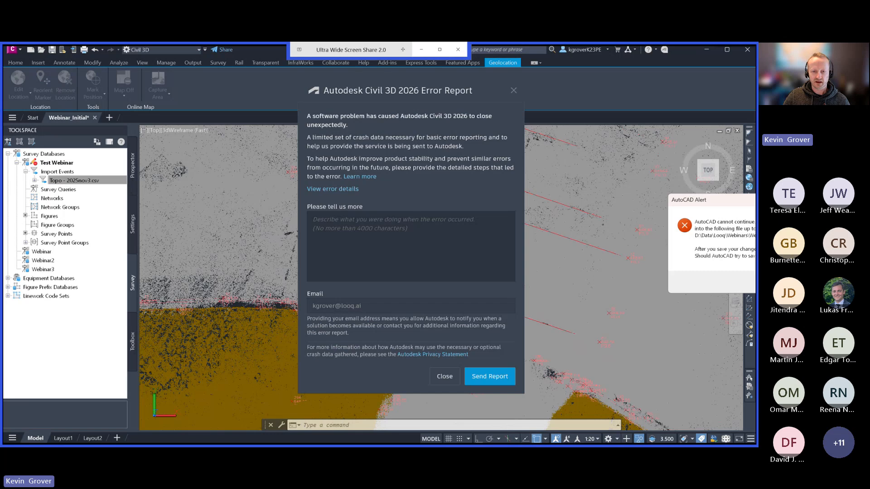